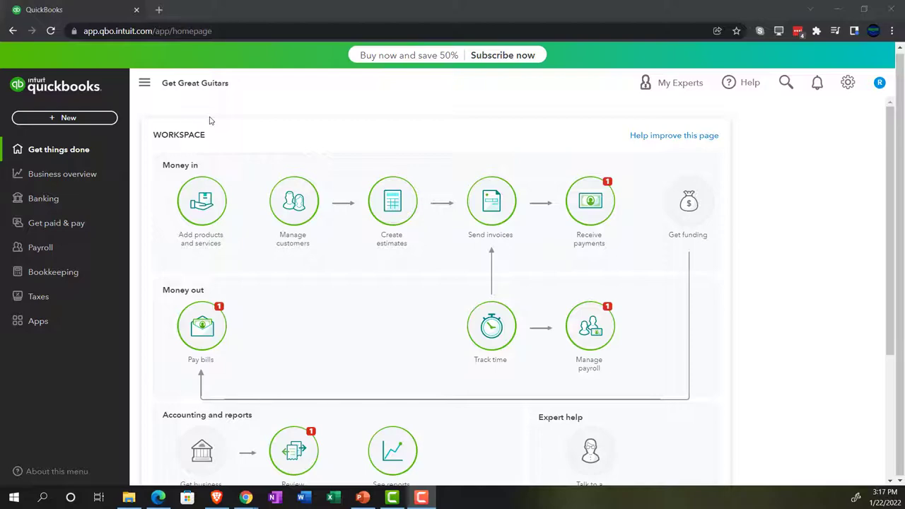
Enlarge the Get Great Guitars homepage and look over the company settings, including the option to switch to Accountant view
key("ctrl+plus")
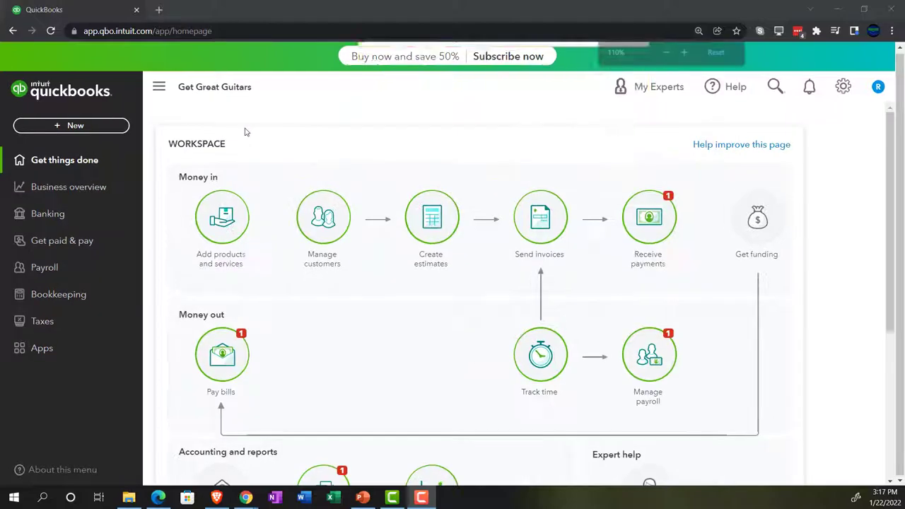
key("ctrl+plus")
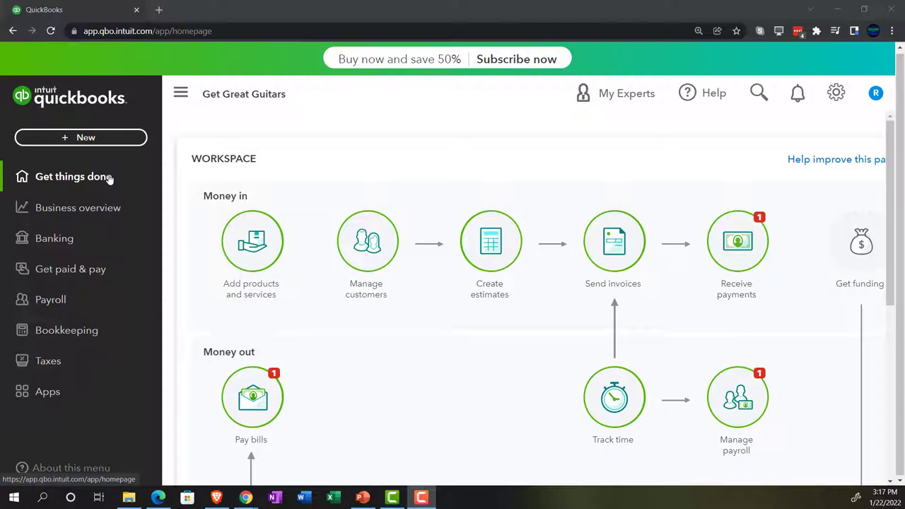
left_click(836, 92)
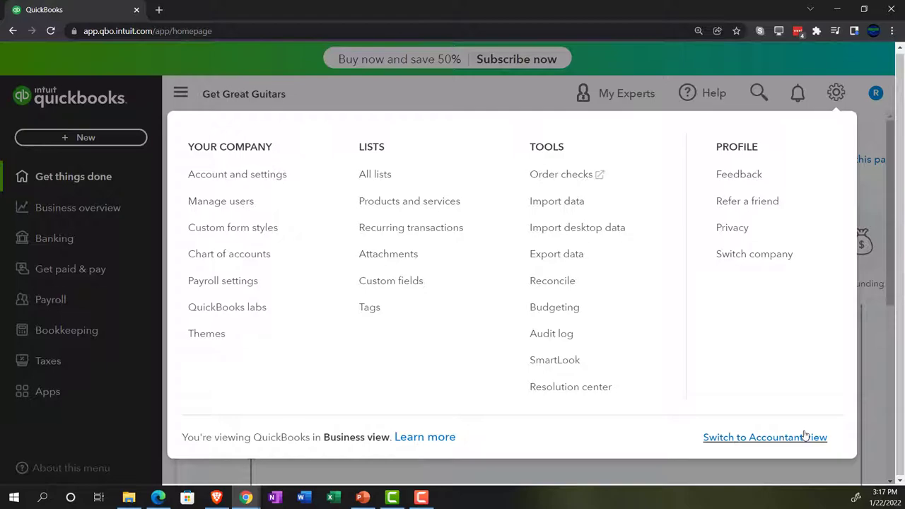
Switch to Edge to view the sample company's dashboard, and return to the Get Great Guitars homepage in Chrome
left_click(159, 497)
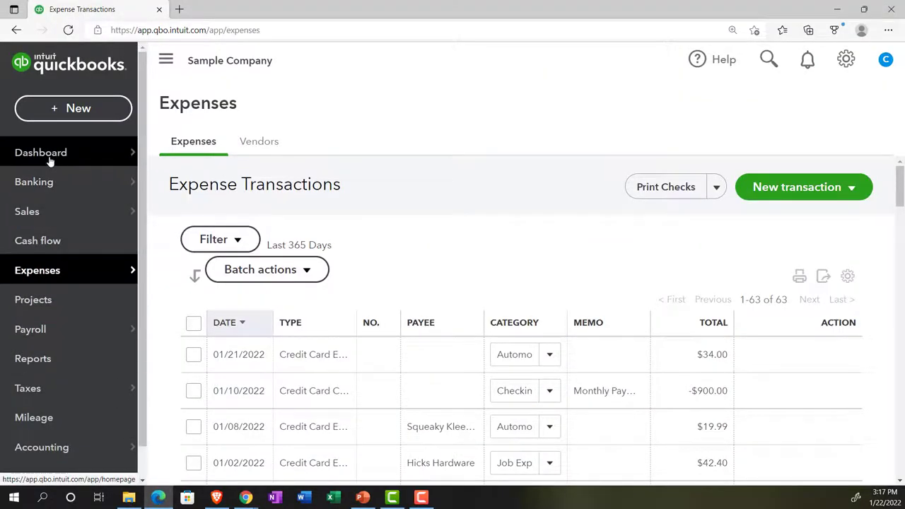
left_click(49, 157)
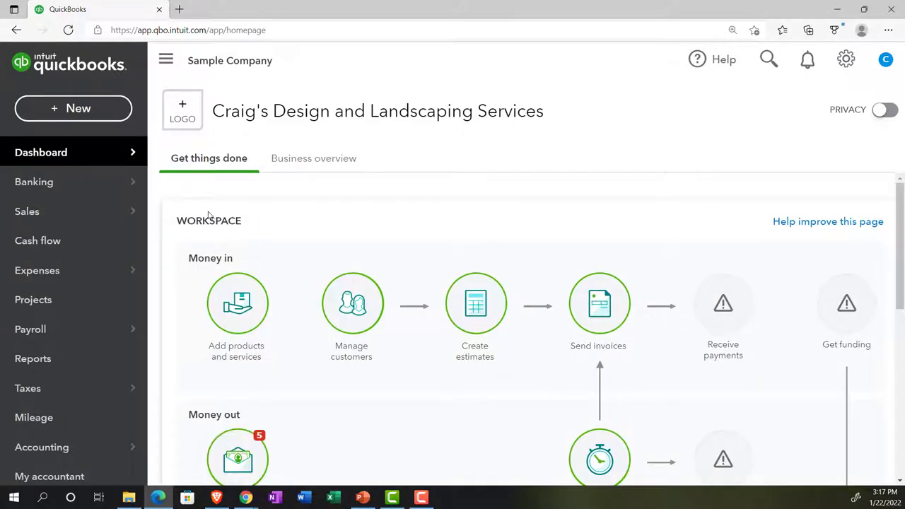
left_click(246, 498)
left_click(198, 445)
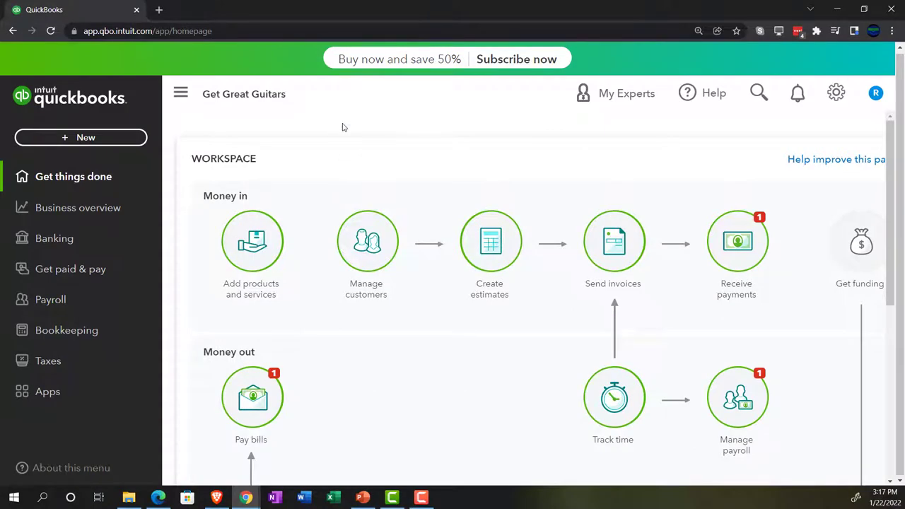
Look over the transaction types available for creating new customer, vendor, employee and other forms
left_click(113, 144)
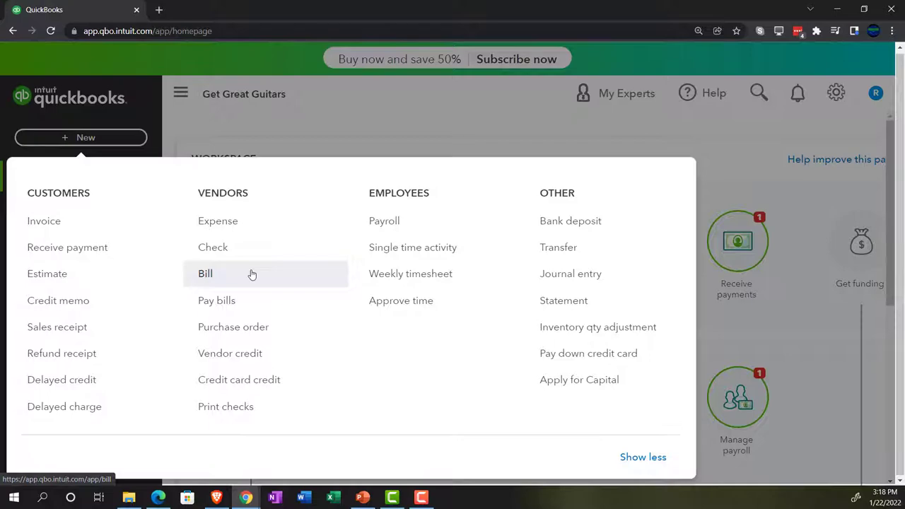
left_click(256, 132)
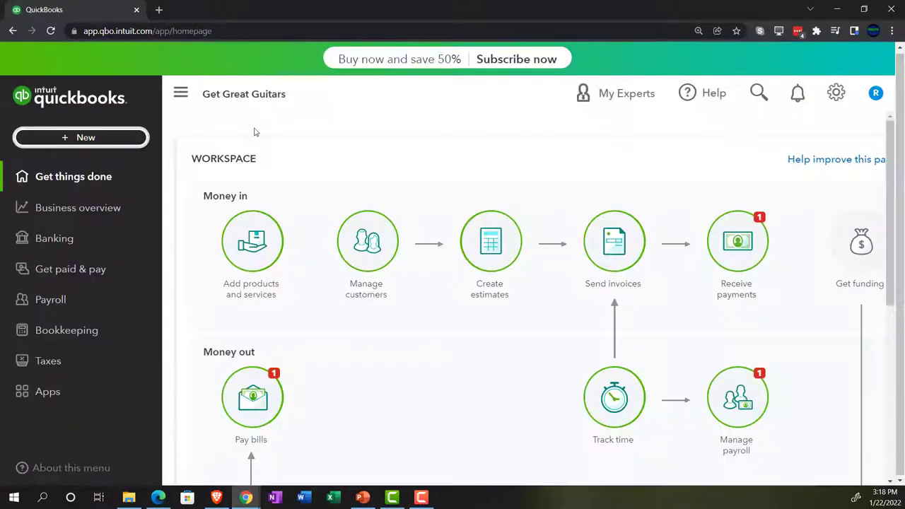
Duplicate the Get Great Guitars homepage three times so that four browser tabs are open
right_click(98, 13)
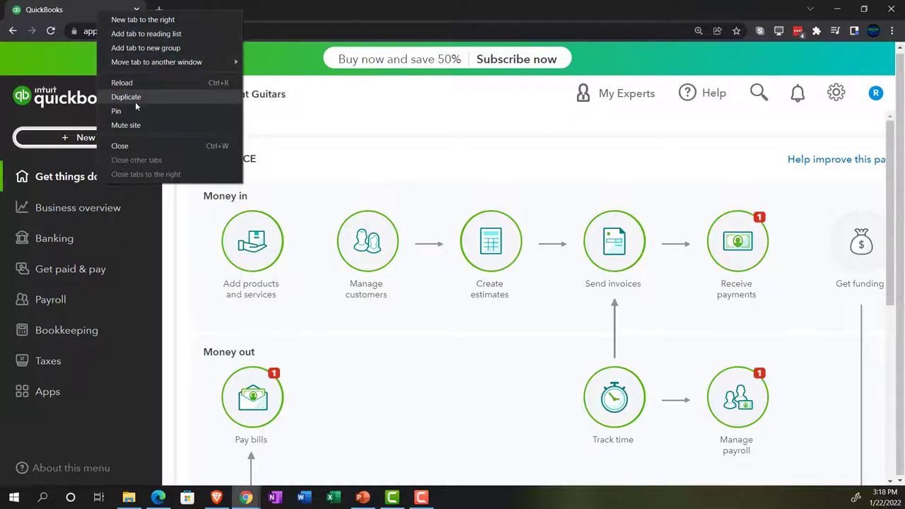
left_click(135, 101)
left_click(105, 9)
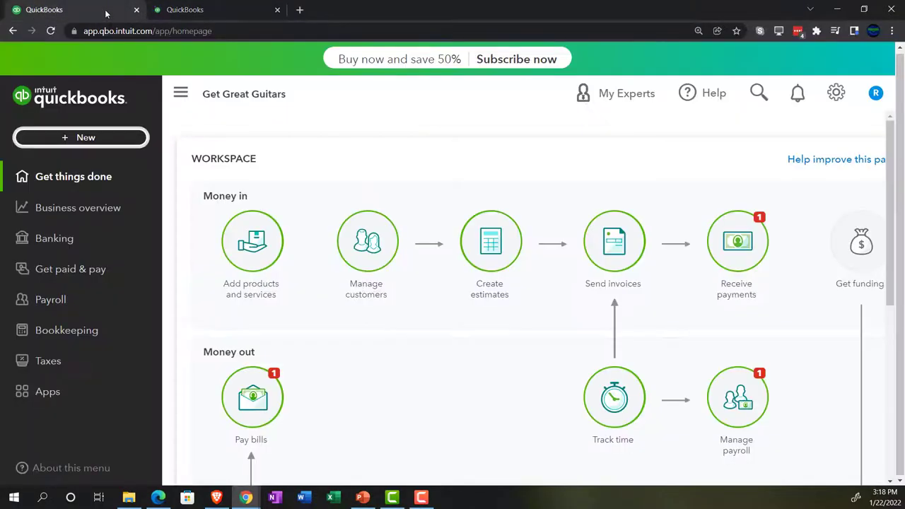
right_click(106, 10)
left_click(130, 96)
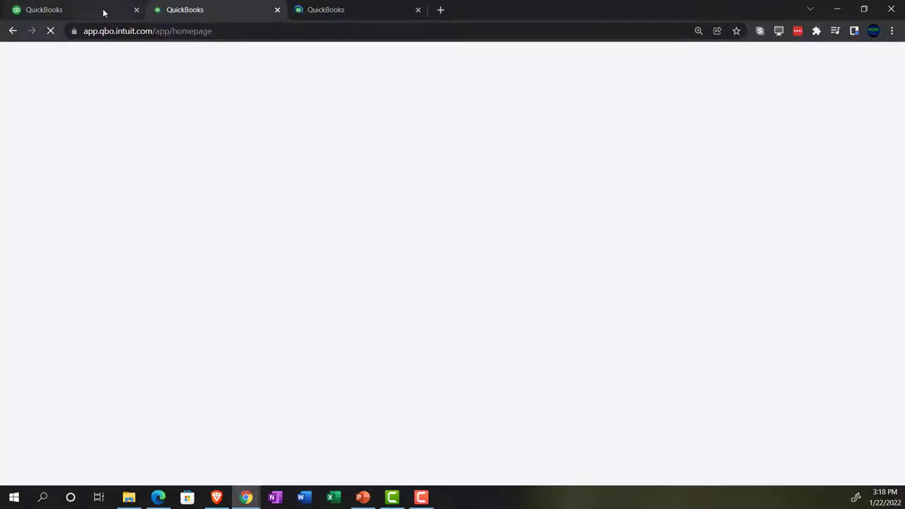
left_click(103, 12)
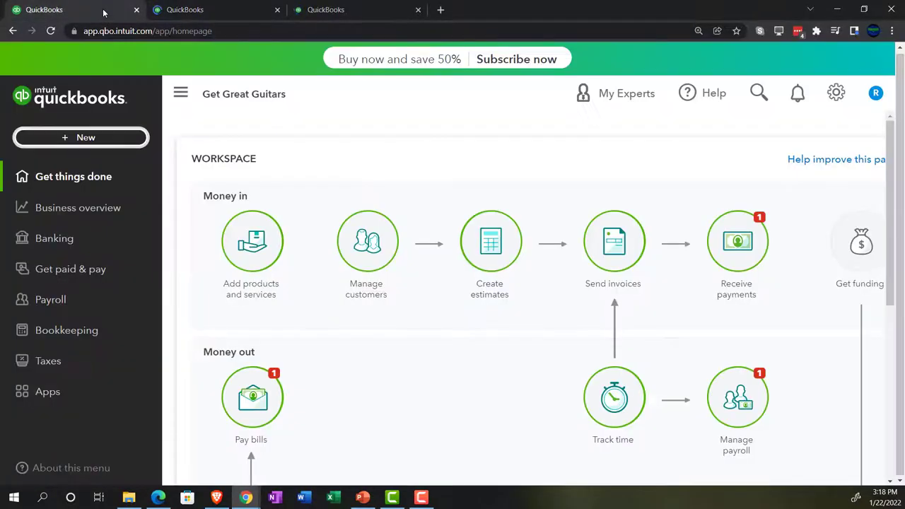
right_click(104, 12)
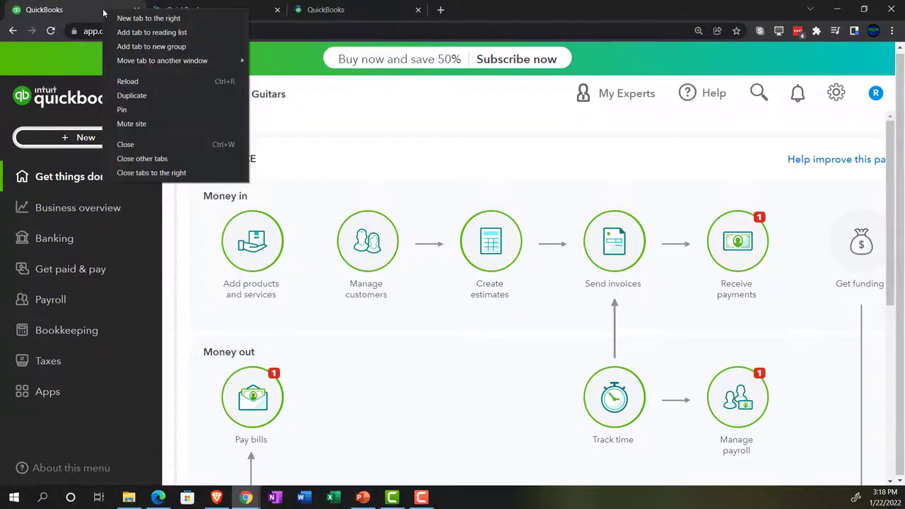
left_click(129, 95)
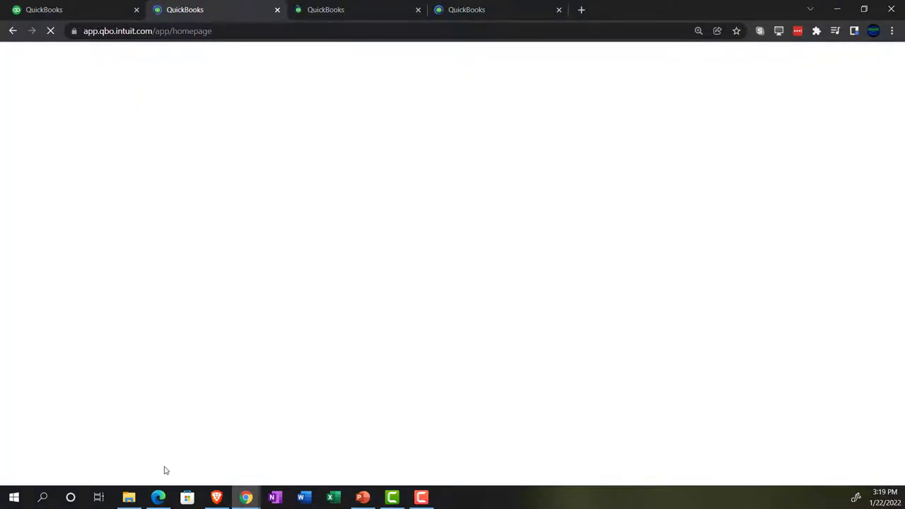
Switch to Edge to view where the sample company's Reports page is located, and return to Chrome
left_click(158, 498)
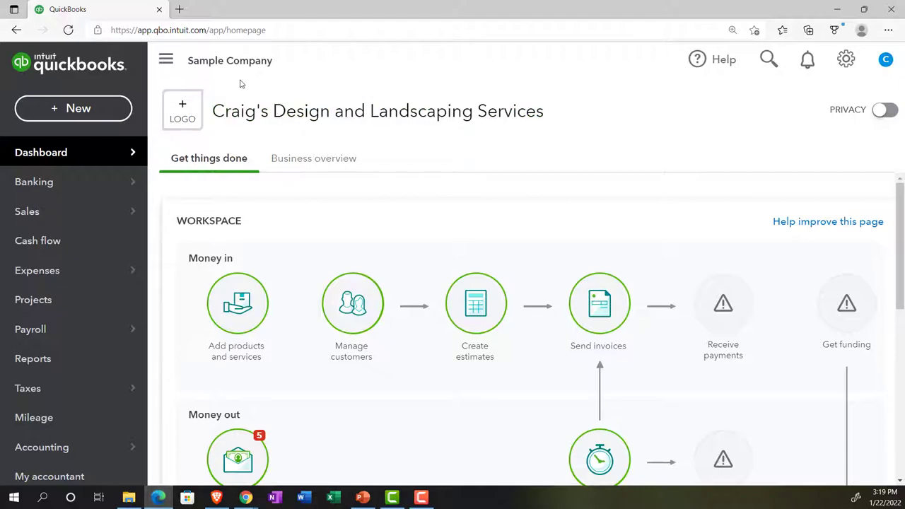
left_click(65, 366)
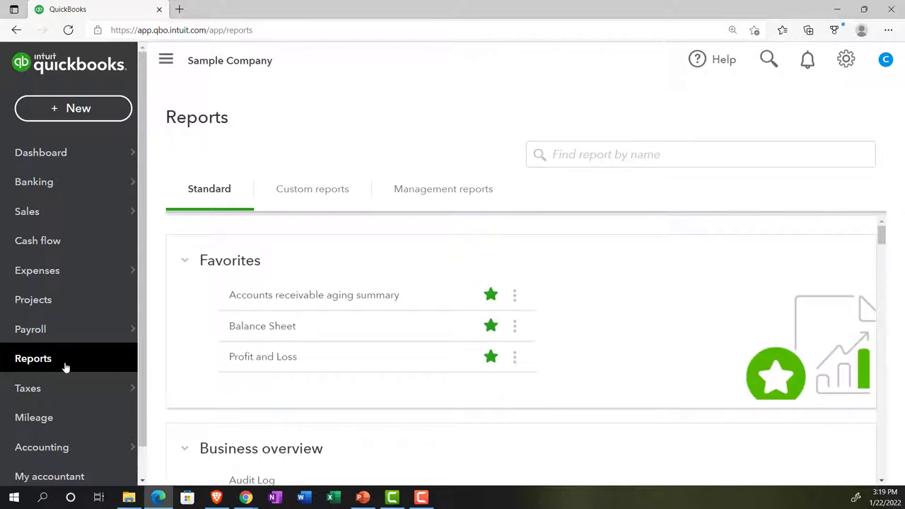
left_click(161, 498)
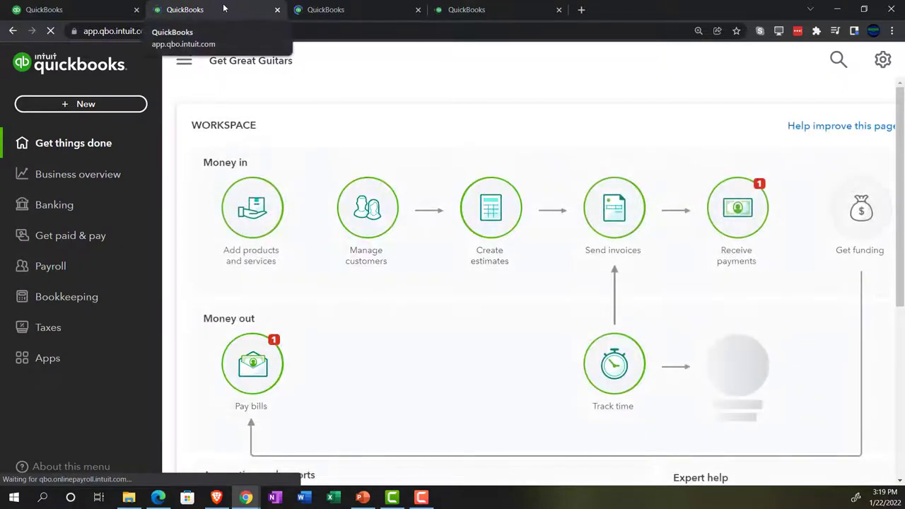
Open the Balance Sheet report for Get Great Guitars in the second browser tab and collapse the navigation
left_click(83, 178)
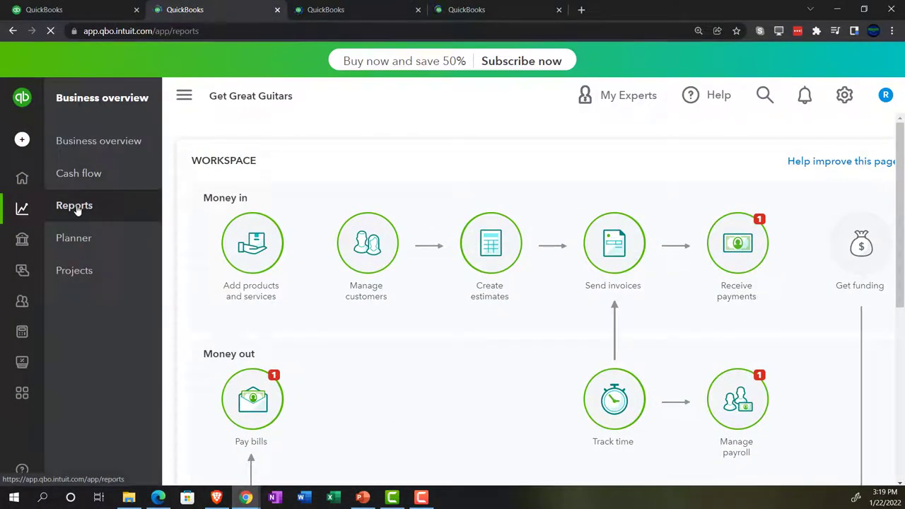
left_click(75, 207)
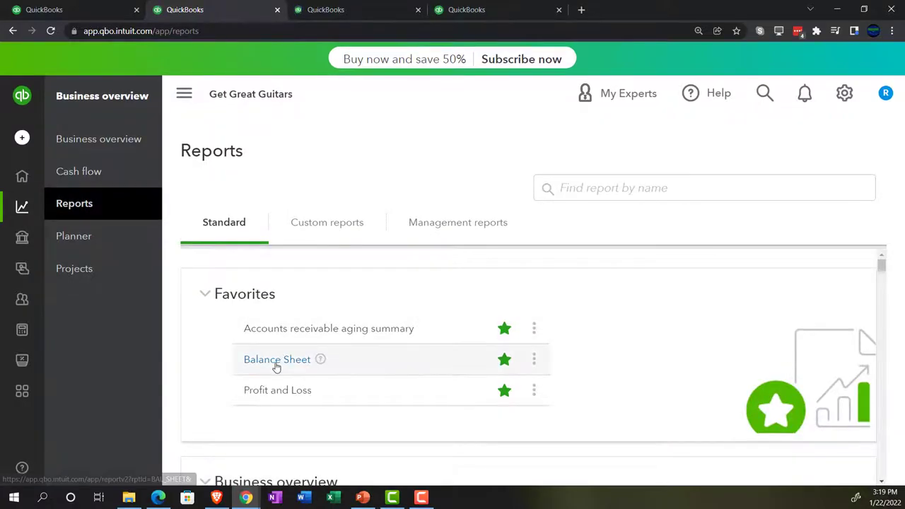
left_click(276, 365)
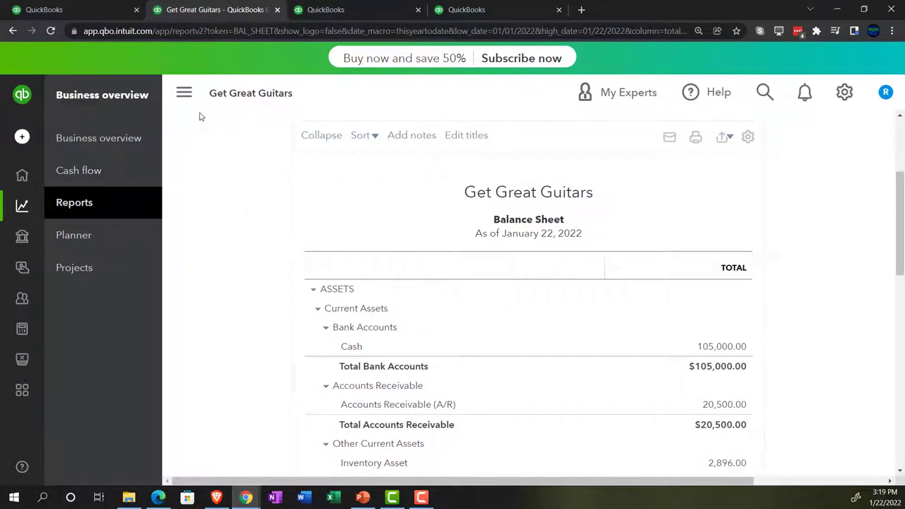
left_click(184, 92)
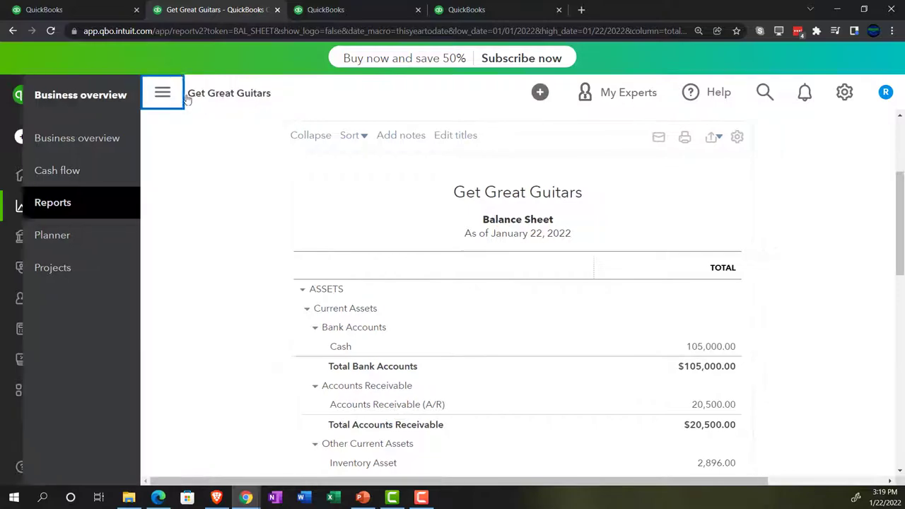
Set the Balance Sheet period to 01/01/2022 through 12/31/2022 and run the report
scroll(171, 276, "up", 3)
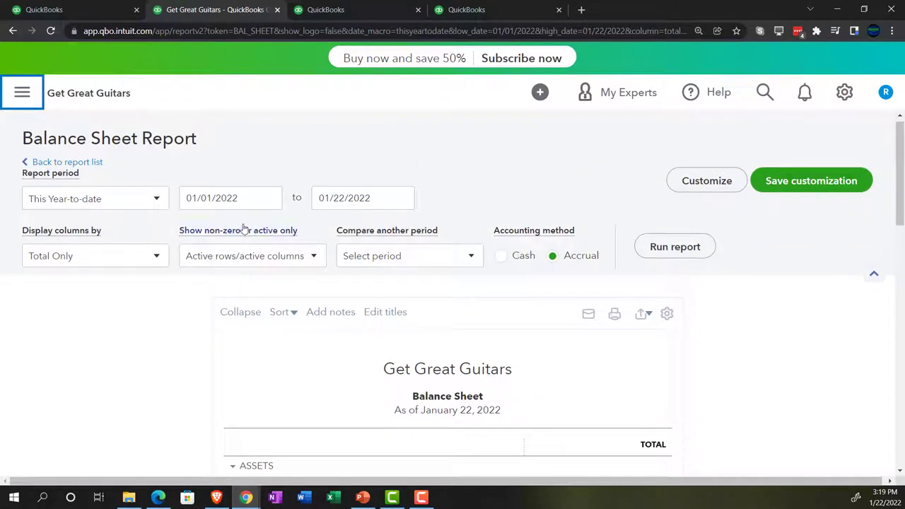
left_click_drag(240, 197, 169, 195)
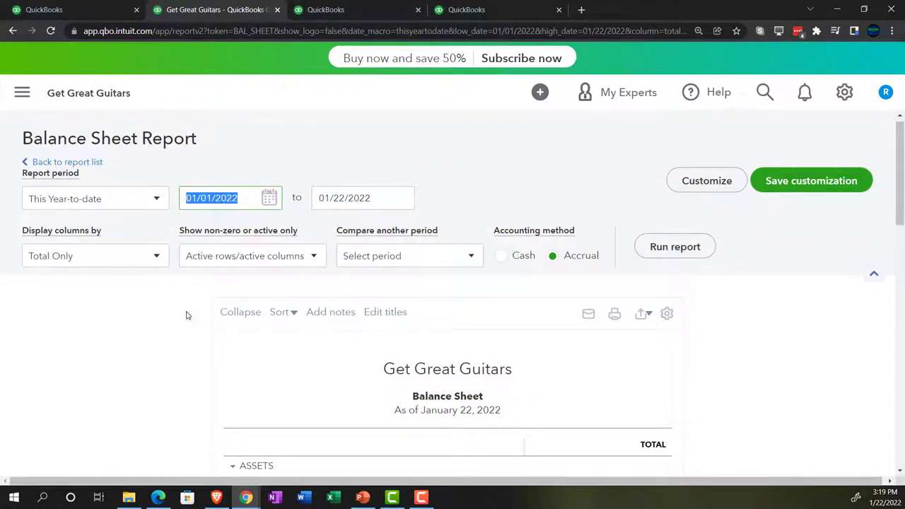
type("01")
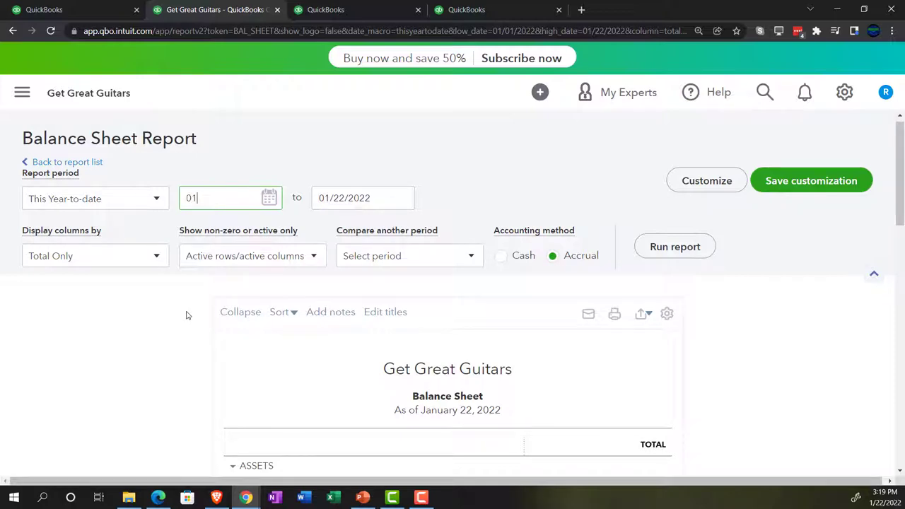
type("/01/2022")
key("Tab")
type("123122")
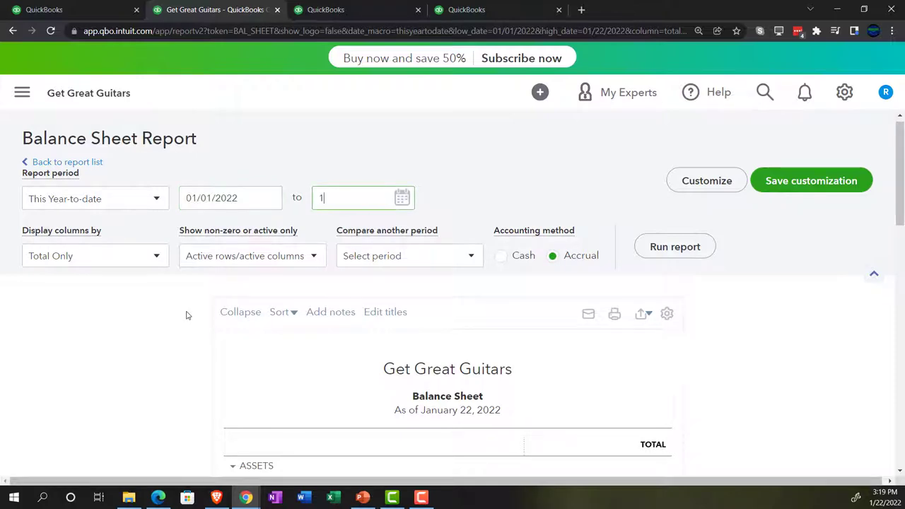
key("Tab")
key("Tab")
key("Tab")
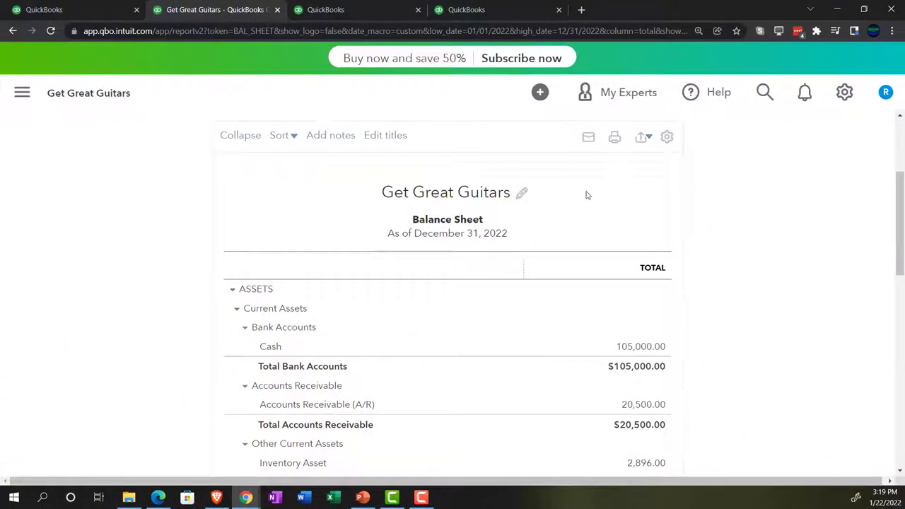
Open the Profit and Loss report in the third browser tab and collapse the navigation
left_click(344, 9)
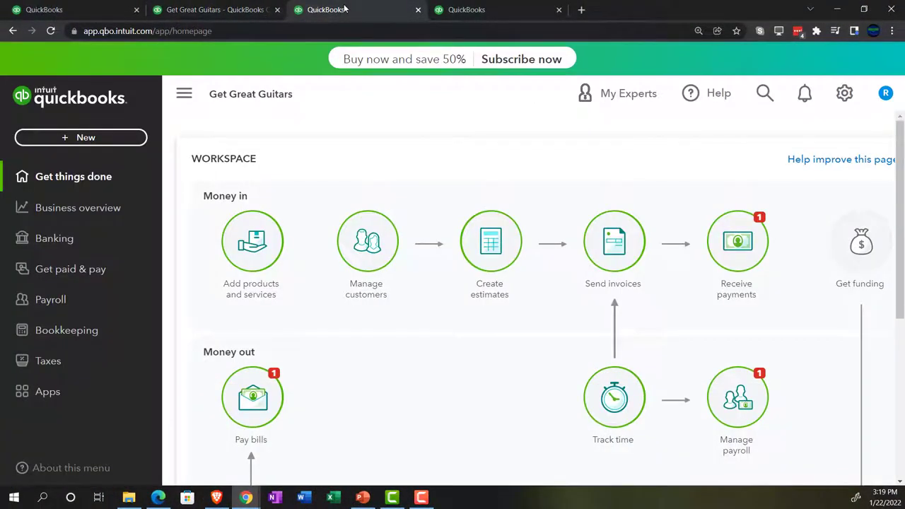
left_click(64, 207)
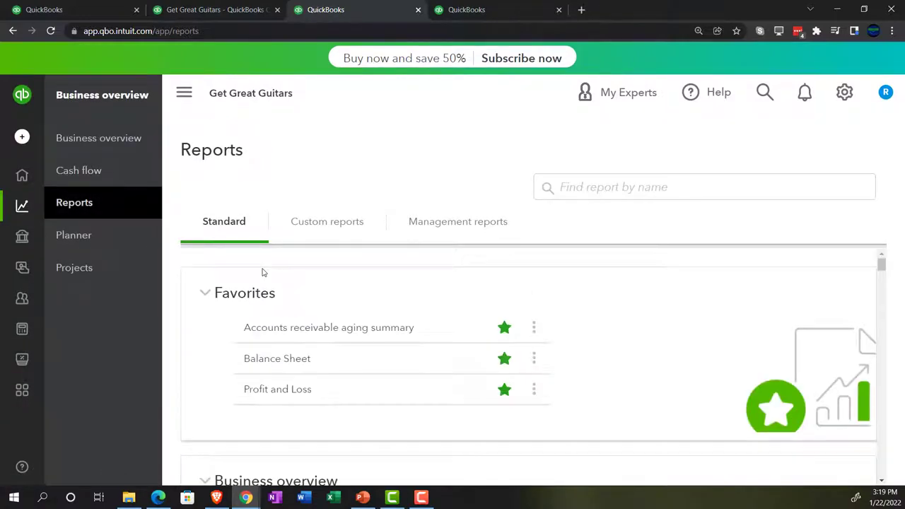
left_click(272, 390)
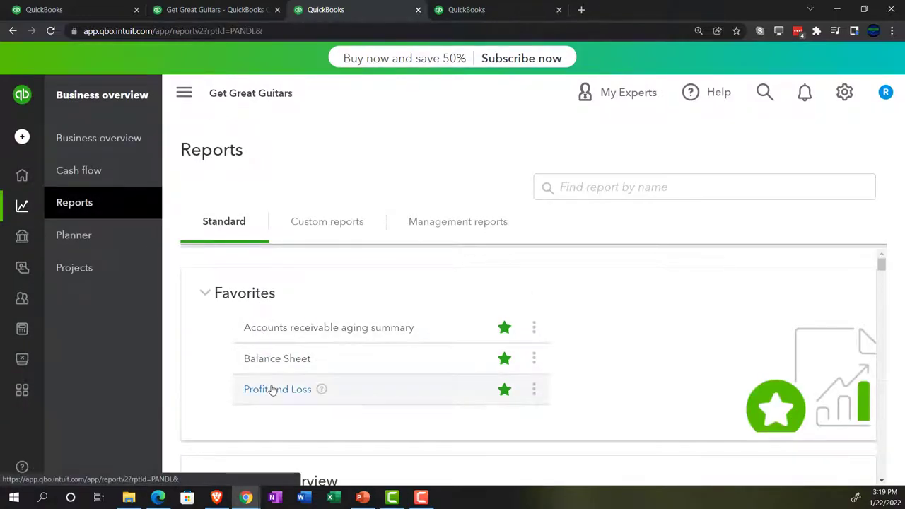
scroll(261, 340, "down", 2)
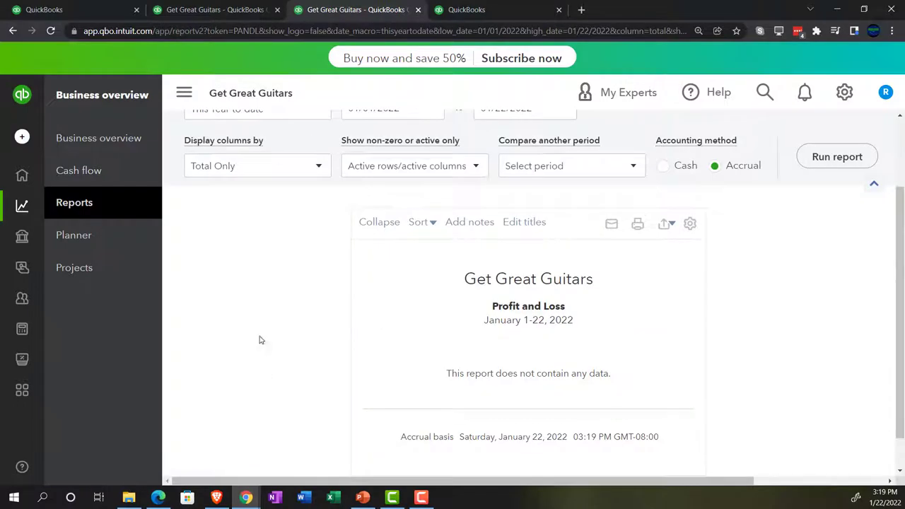
left_click(184, 93)
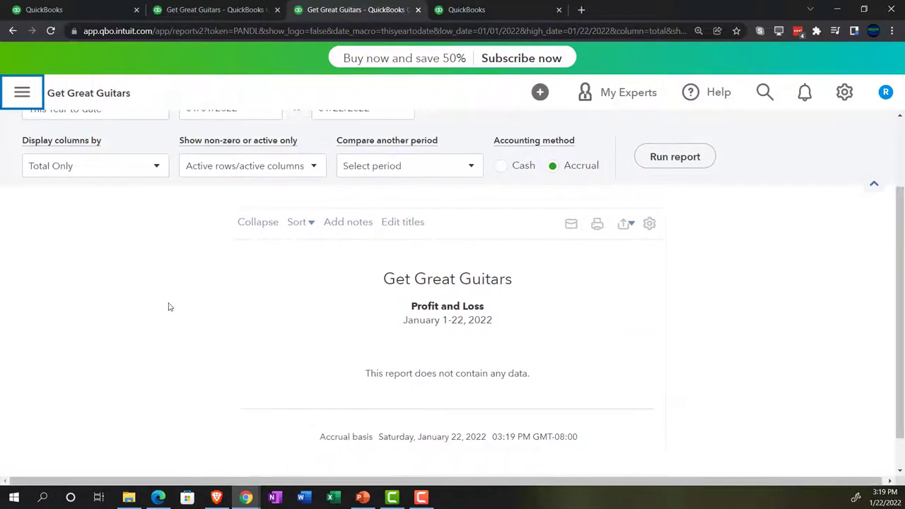
Set the Profit and Loss period to 01/01/2022 through 12/31/2022 and run the report
scroll(168, 307, "up", 2)
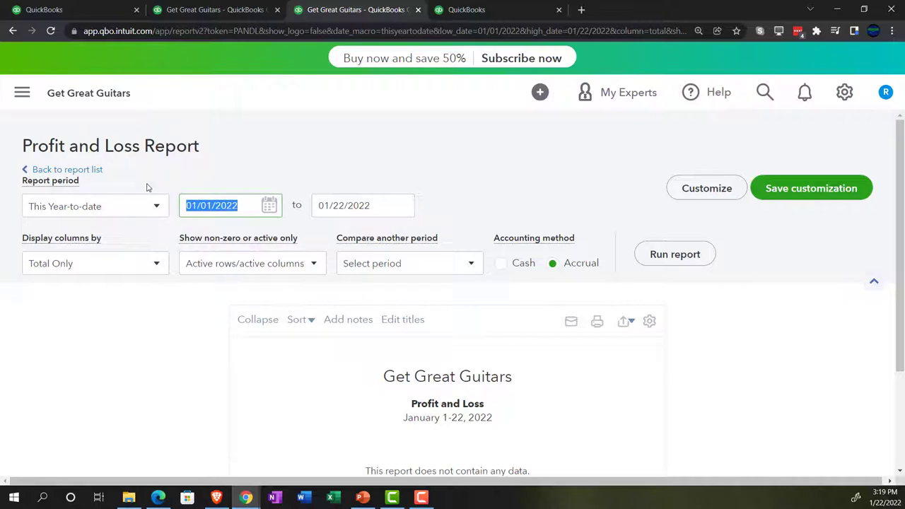
type("01012022")
key("Tab")
type("12")
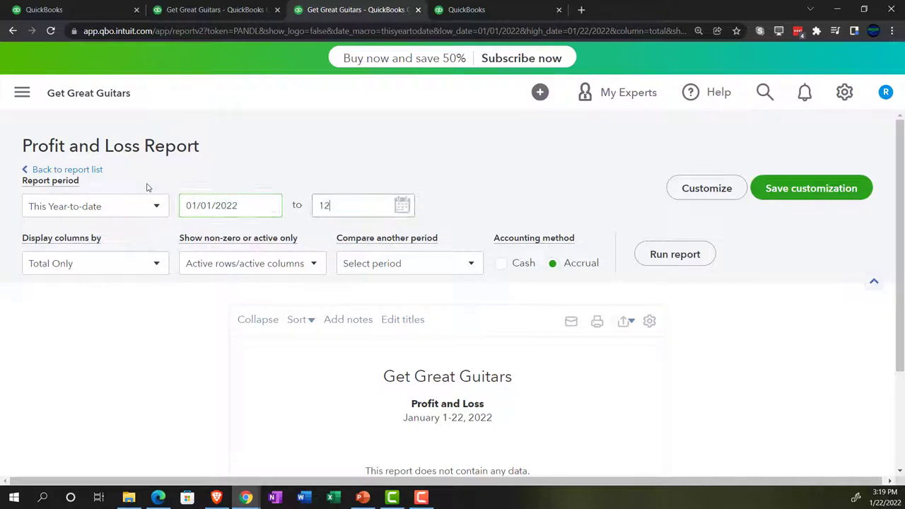
type("/31/2022")
key("Tab")
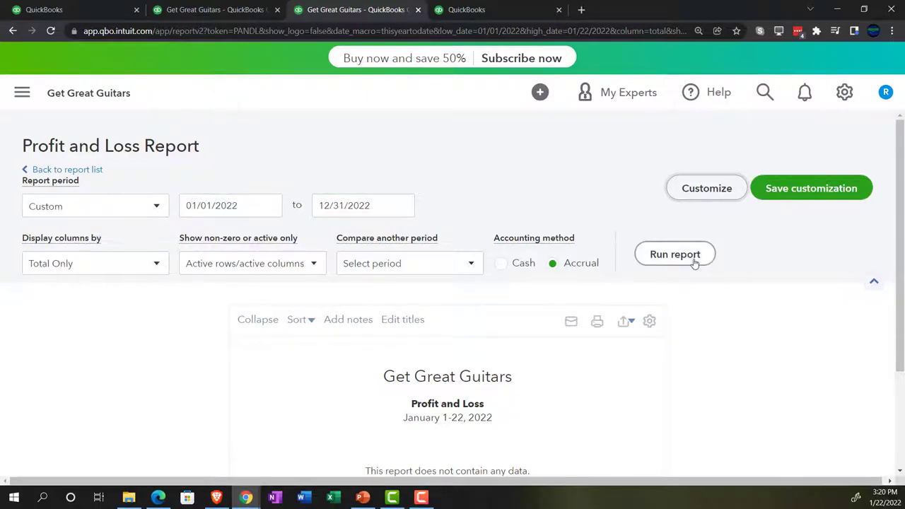
left_click(675, 254)
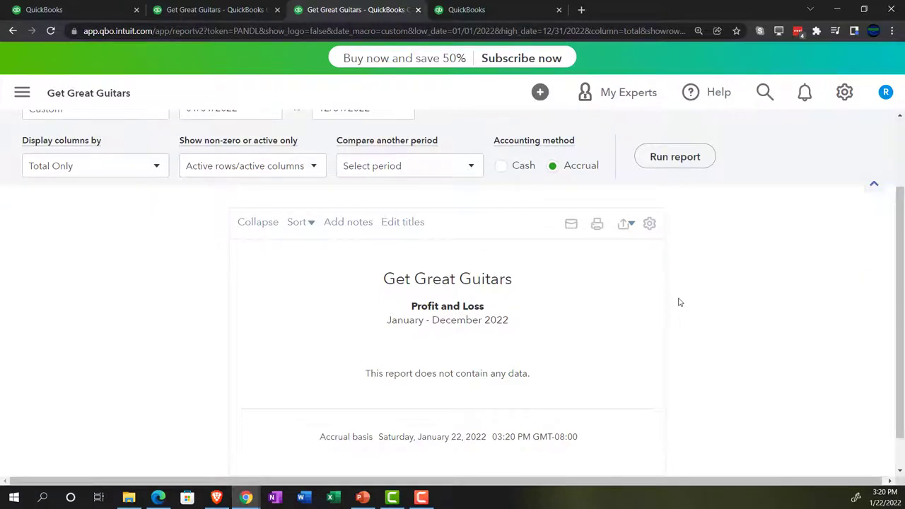
Open the Trial Balance report for Get Great Guitars in the fourth browser tab and collapse the navigation
left_click(484, 10)
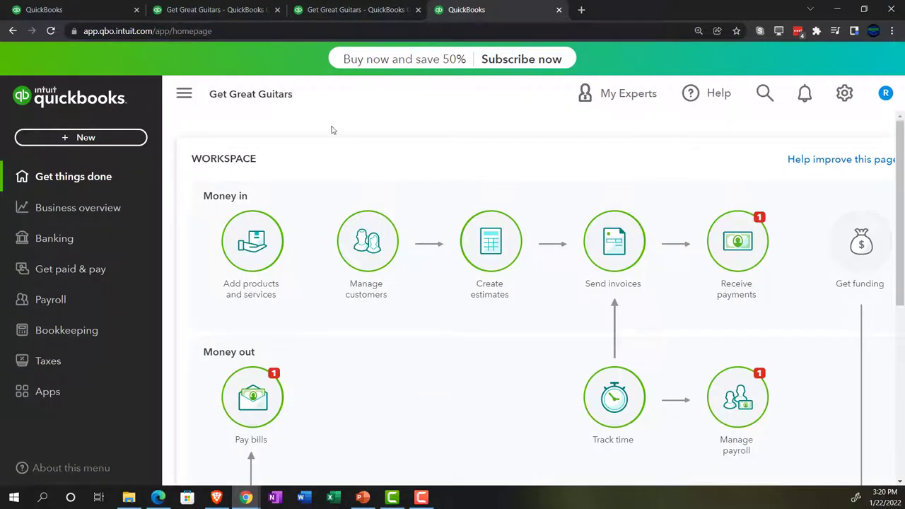
left_click(102, 208)
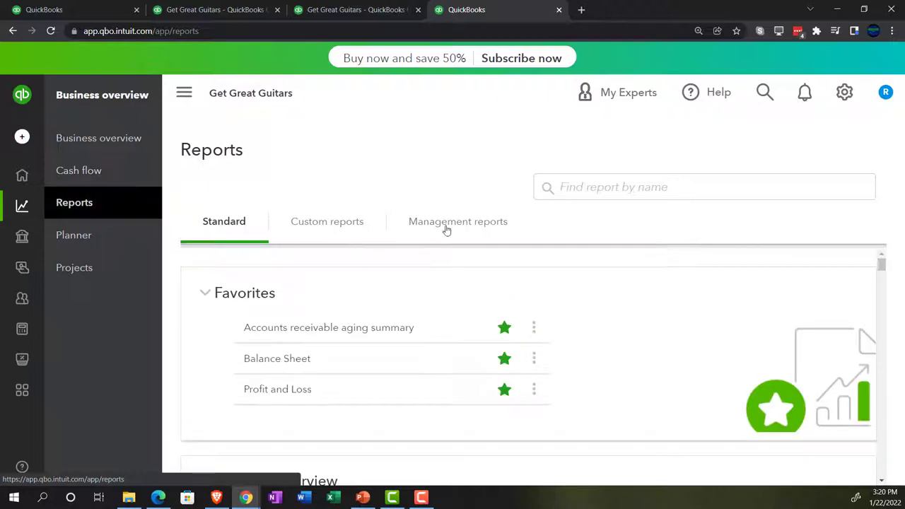
left_click(626, 185)
type("tria")
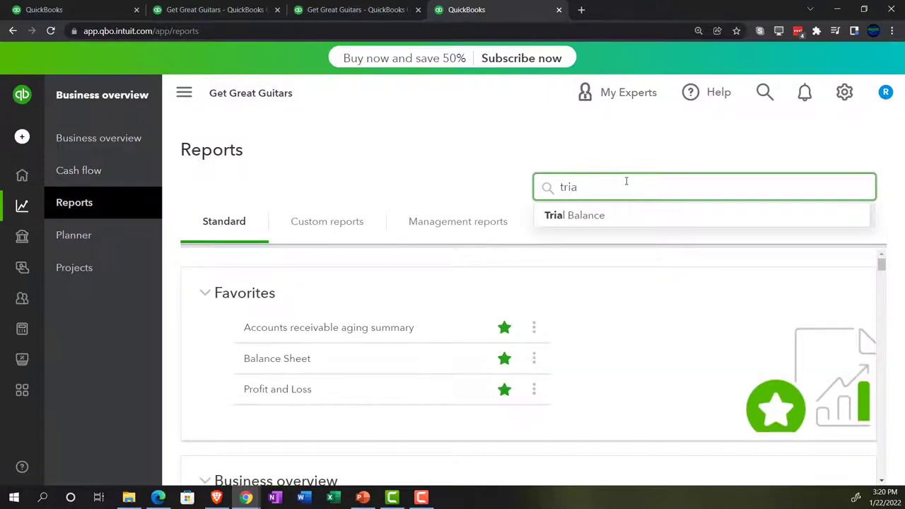
key("Down")
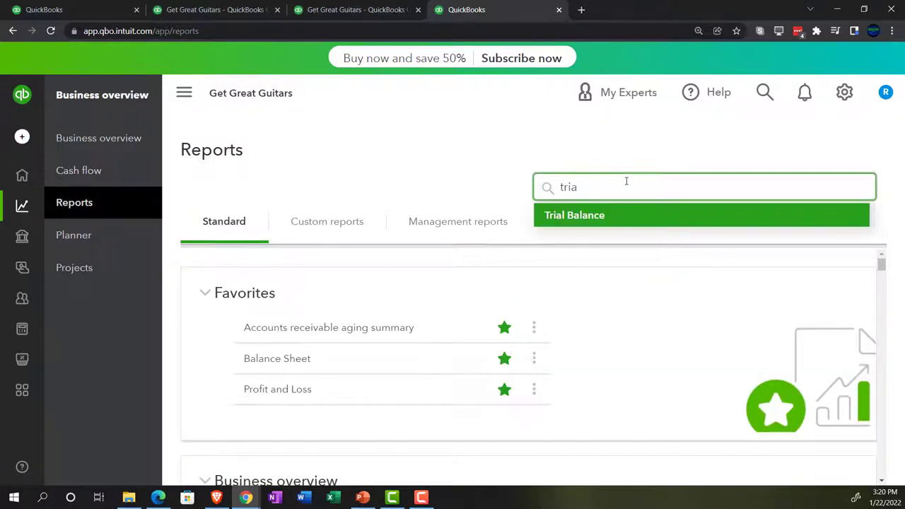
key("Return")
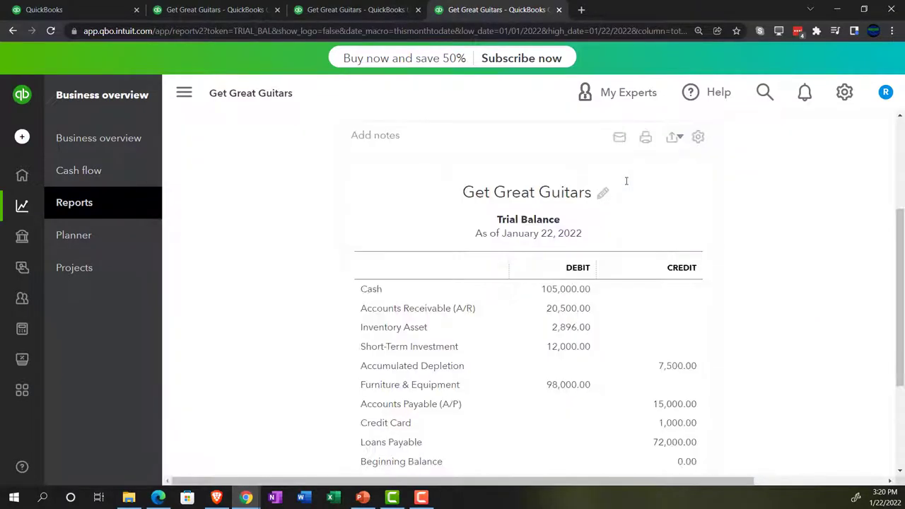
left_click(183, 93)
Set the Trial Balance period to 01/01/2022 through 12/31/2022 and run the report
scroll(200, 278, "up", 3)
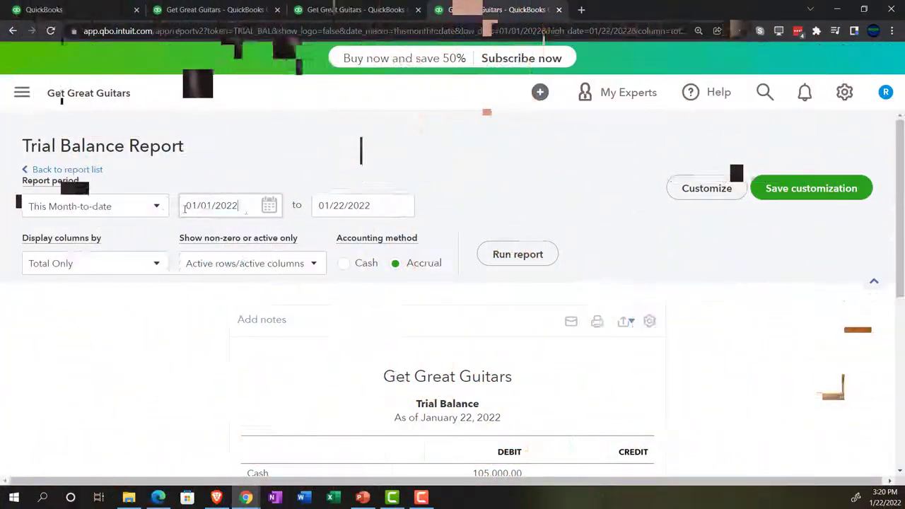
type("01/01/2022")
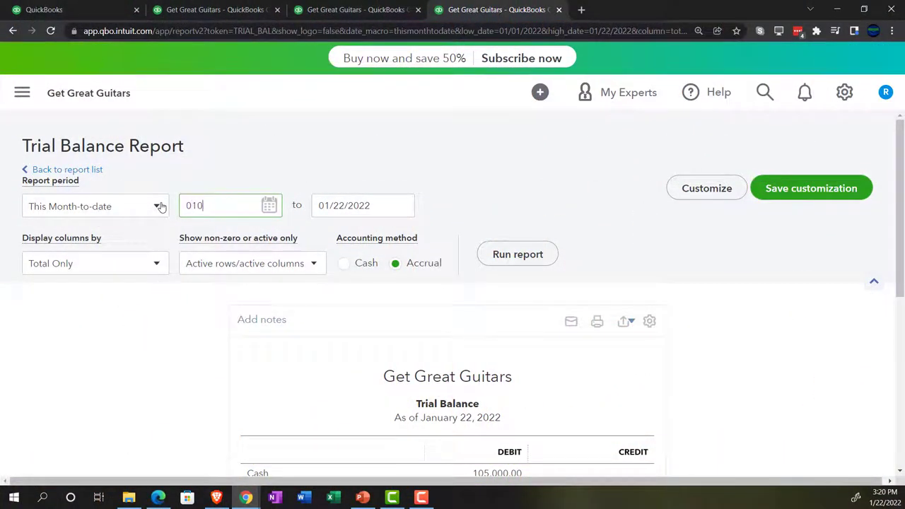
key("Tab")
type("12/31/2022")
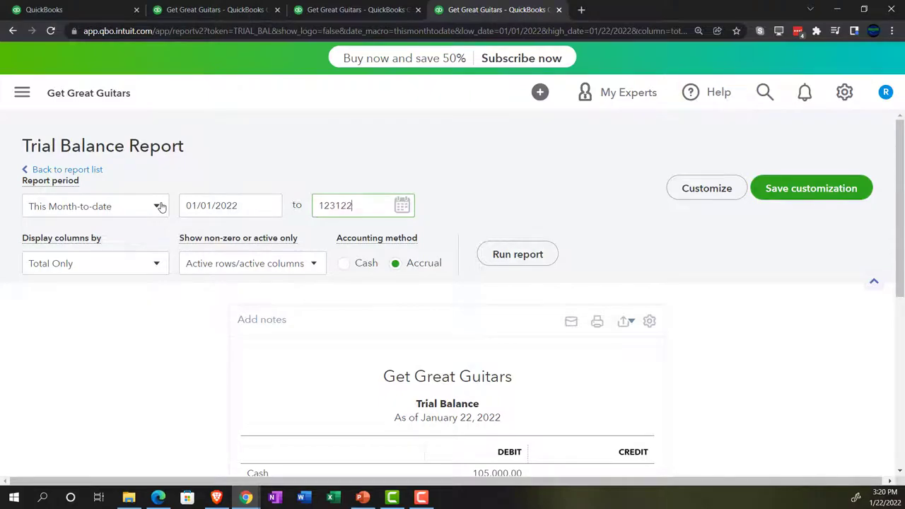
key("Tab")
left_click(484, 262)
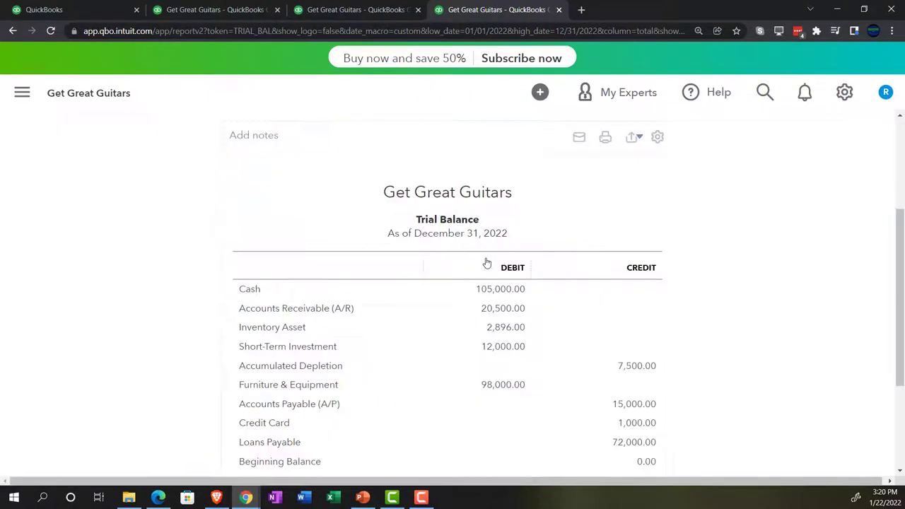
key("ctrl+plus")
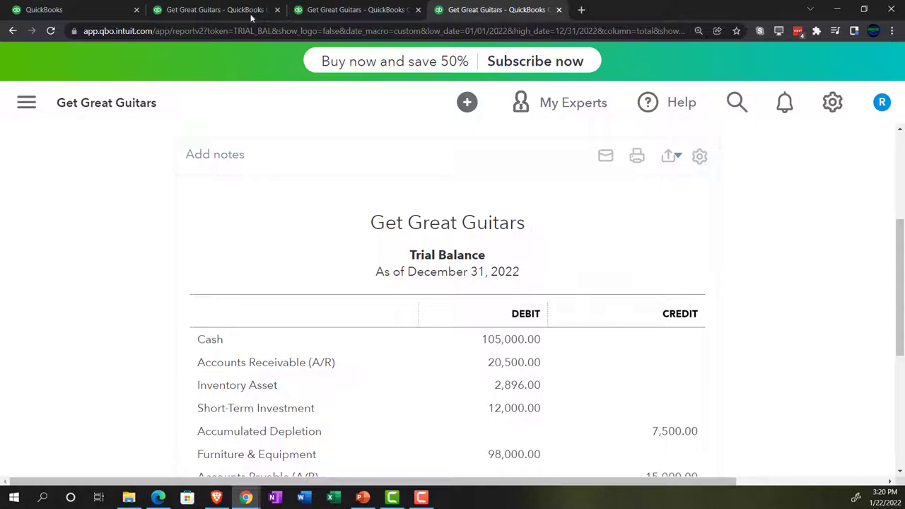
In the first browser tab, open the vendor list under Get paid & pay and open Epiphone's vendor record
left_click(92, 10)
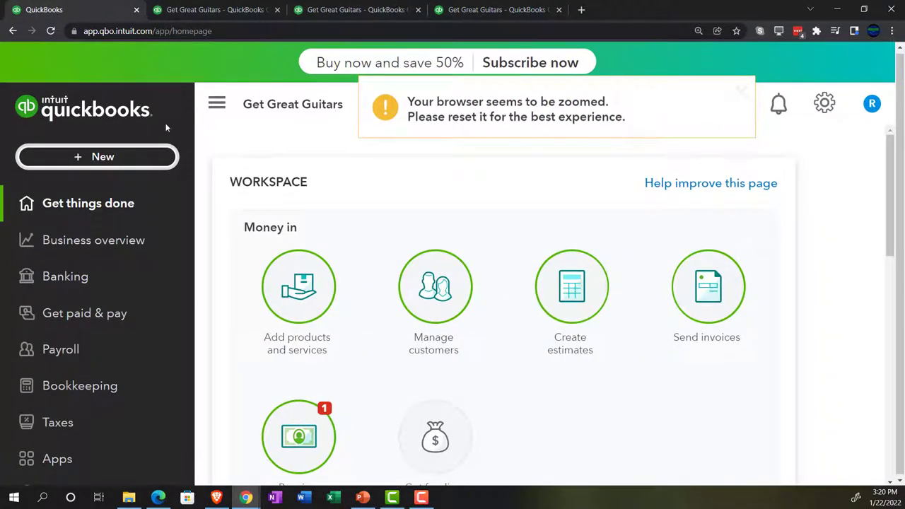
key("ctrl+minus")
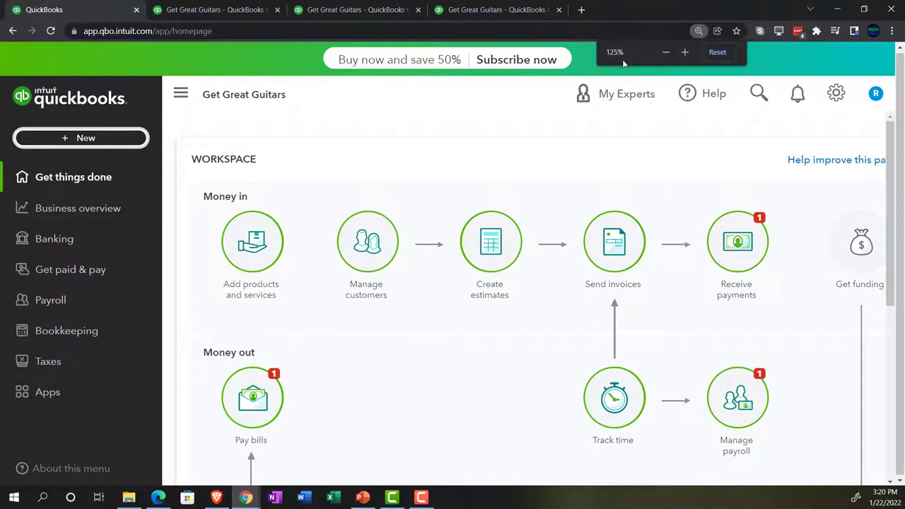
left_click(101, 274)
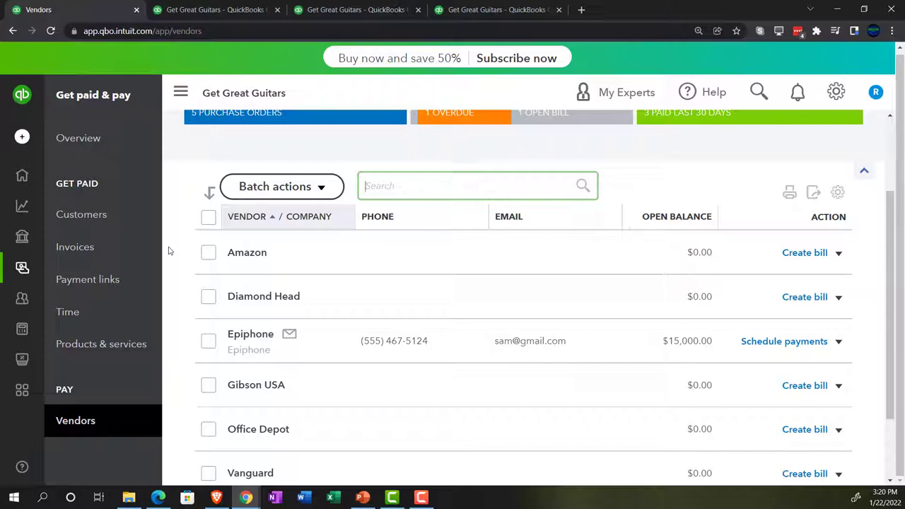
left_click(87, 421)
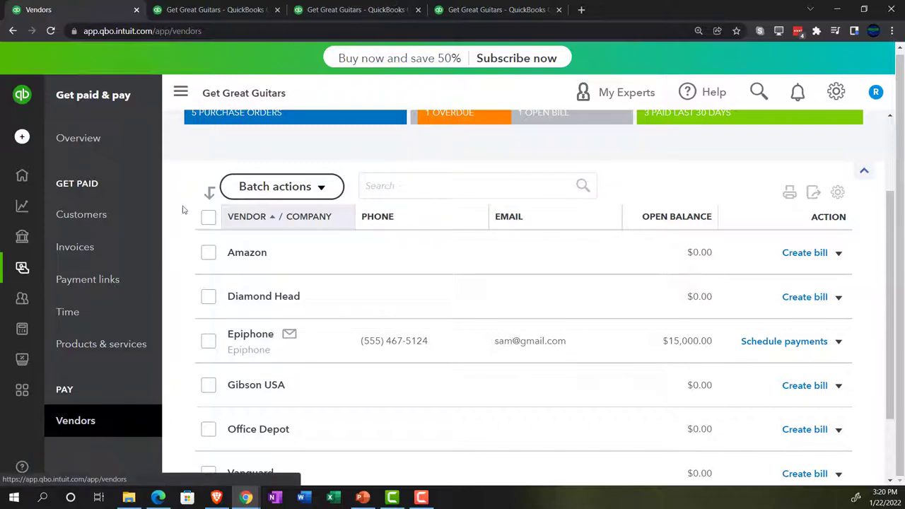
left_click(181, 92)
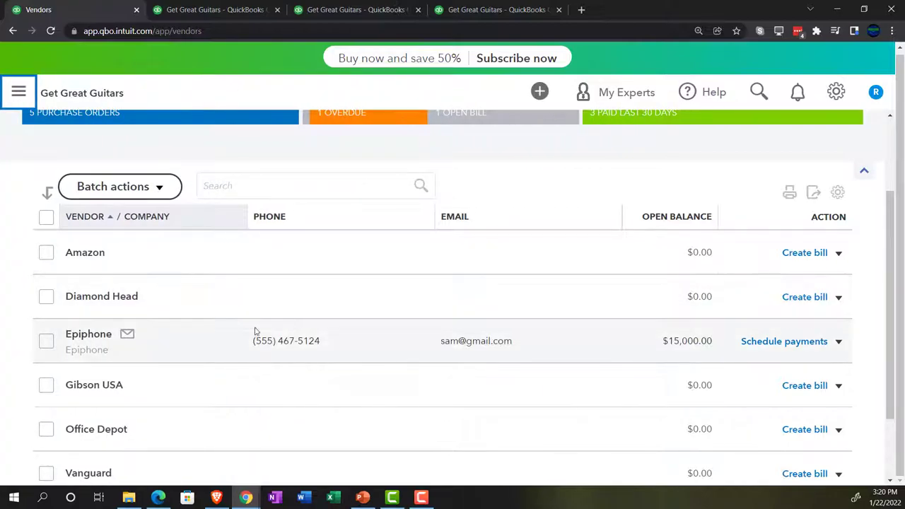
left_click(92, 335)
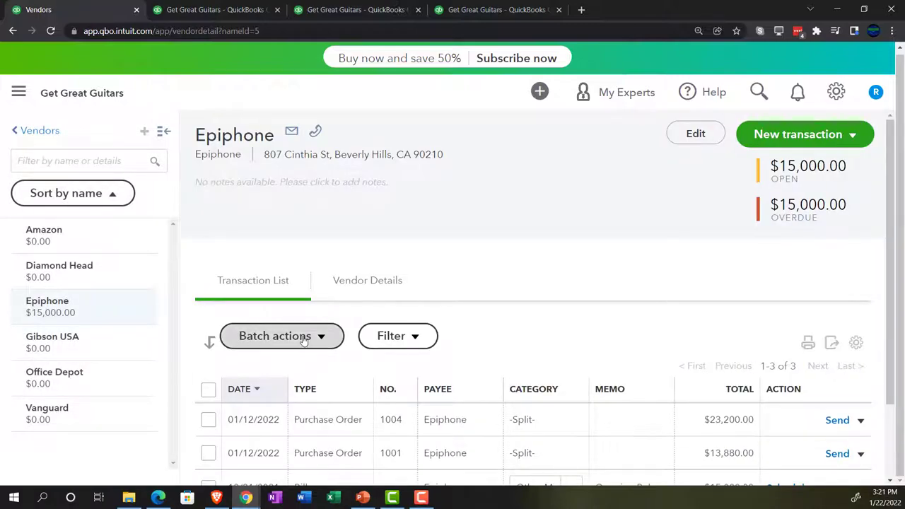
Review Epiphone's transaction list and the actions available for purchase order 1004, then bring back the navigation
scroll(303, 339, "down", 2)
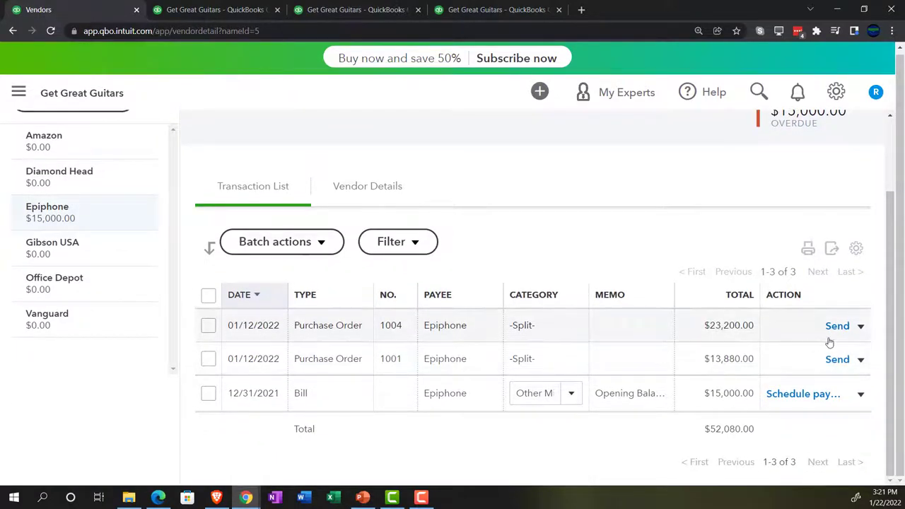
left_click(858, 328)
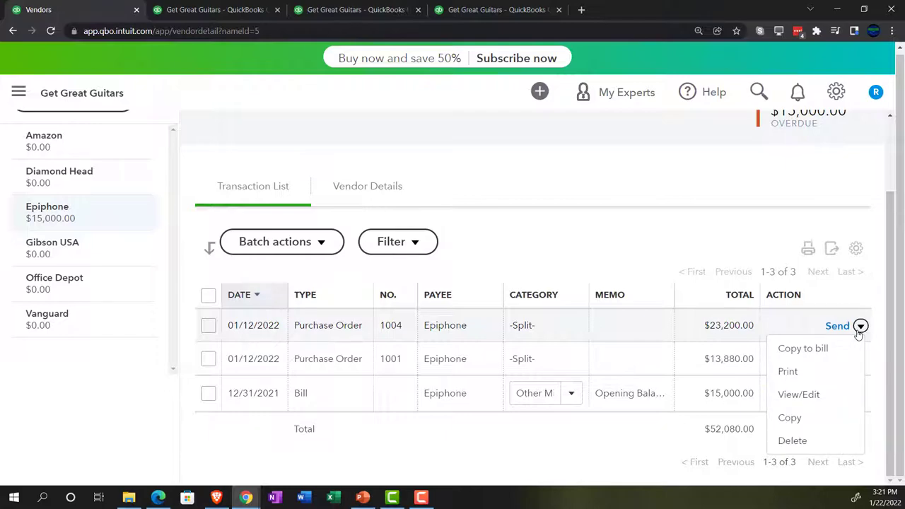
left_click(859, 327)
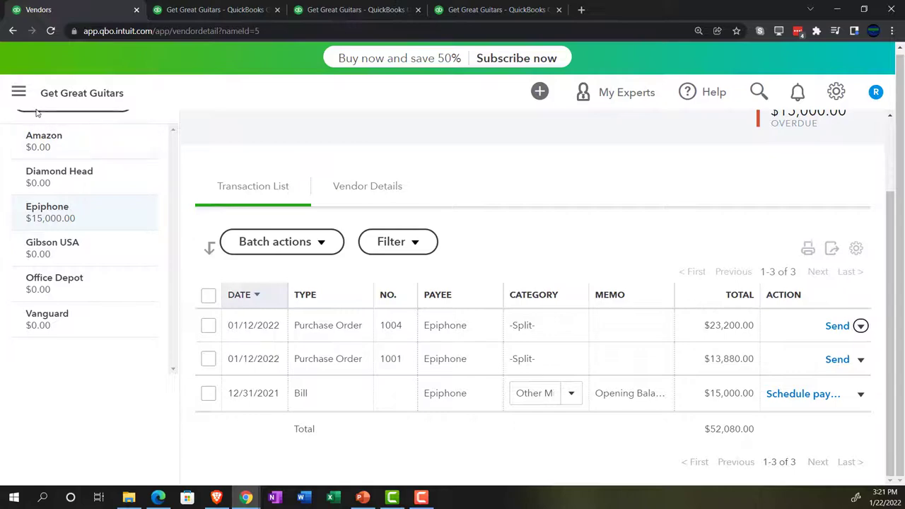
scroll(241, 216, "up", 2)
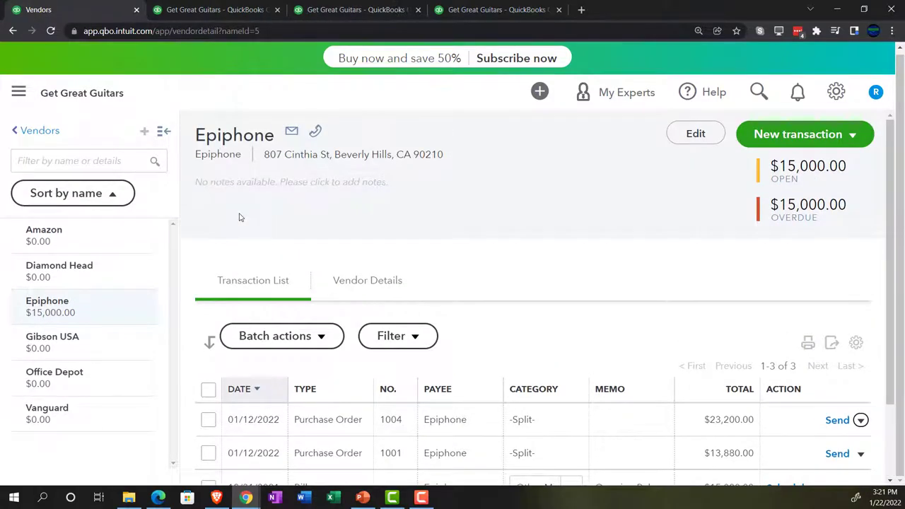
left_click(18, 91)
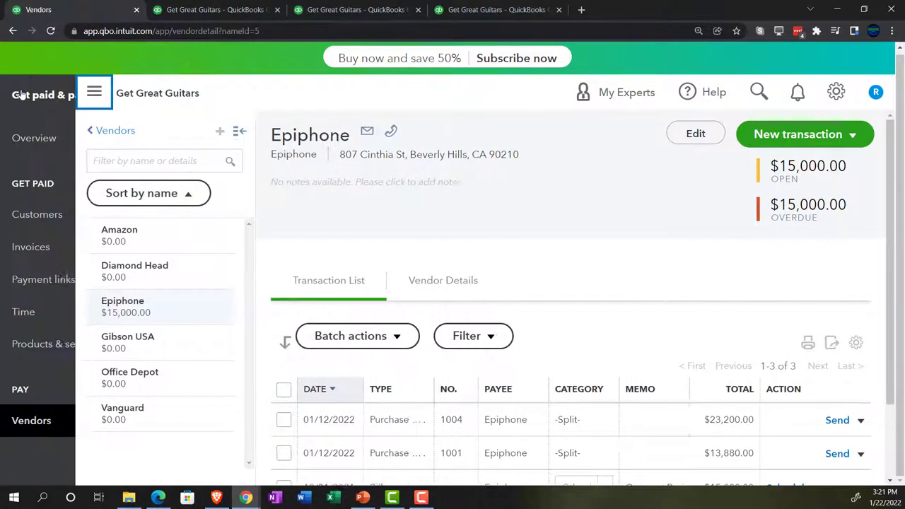
Switch to the Sample Company in Microsoft Edge, view its Vendors and Expenses lists, and return to Get Great Guitars in Chrome
left_click(161, 499)
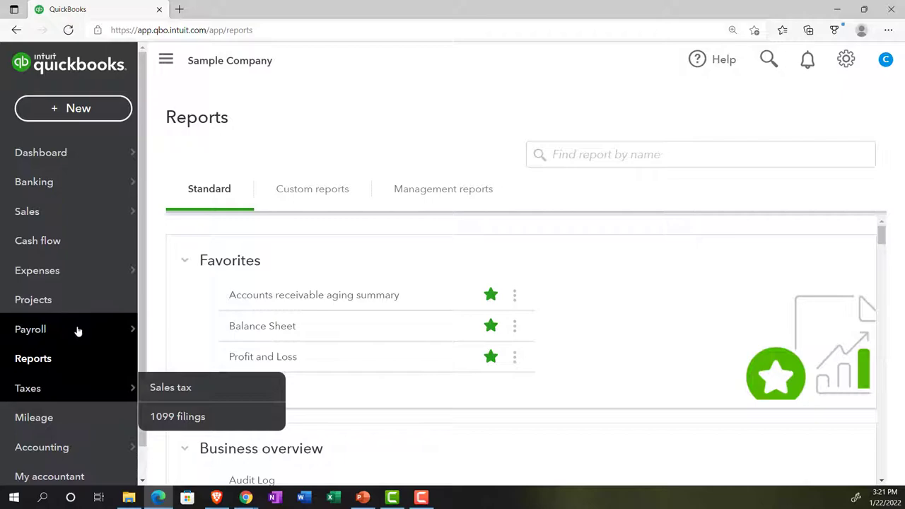
left_click(59, 279)
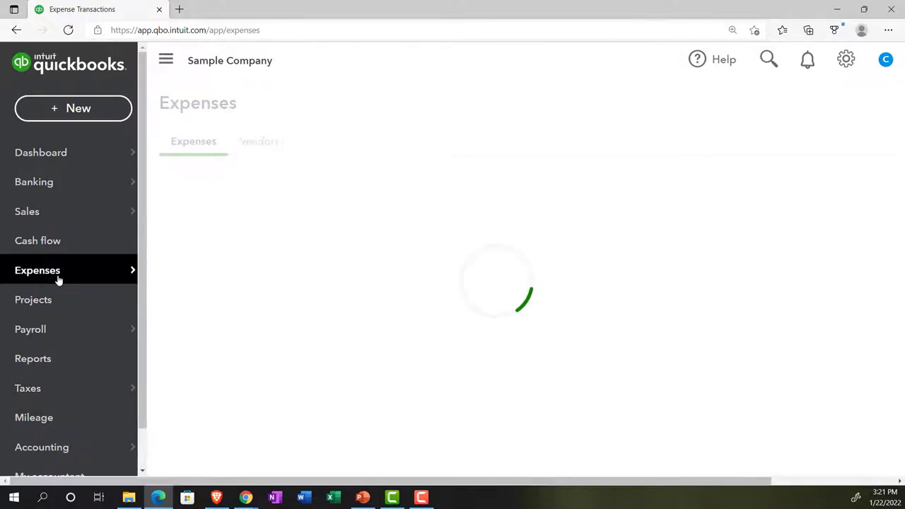
left_click(258, 143)
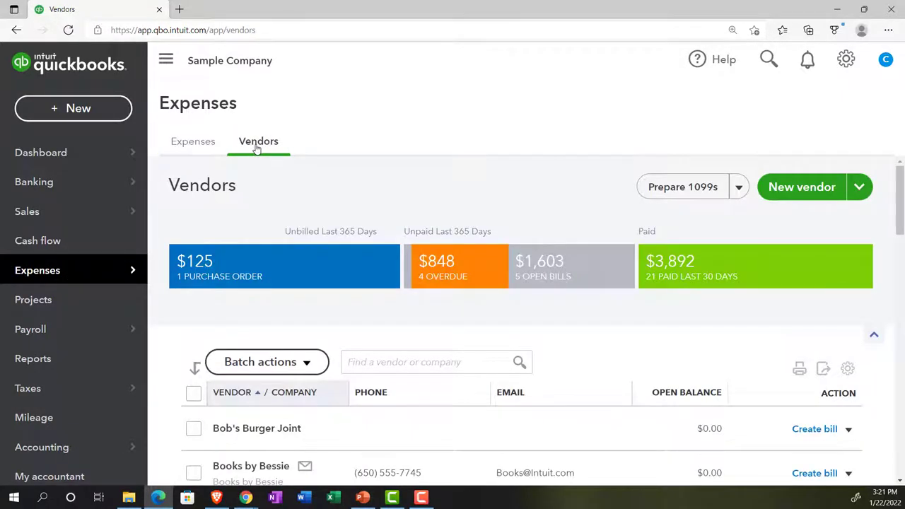
left_click(201, 151)
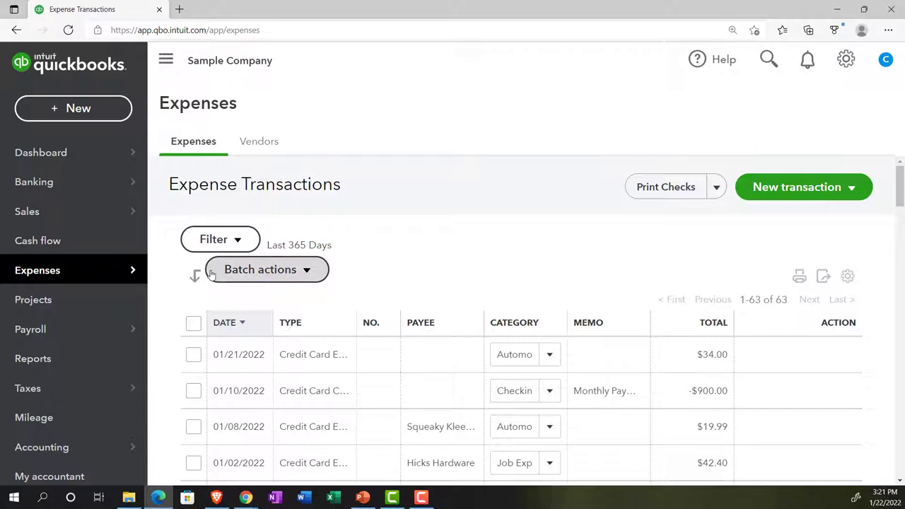
left_click(160, 497)
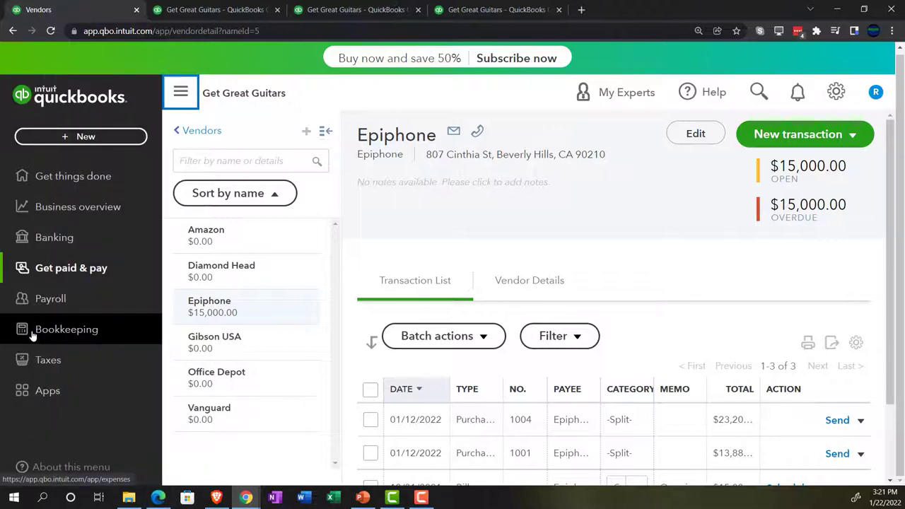
Open the Expenses list within the Bookkeeping transactions of Get Great Guitars and collapse the navigation
left_click(32, 334)
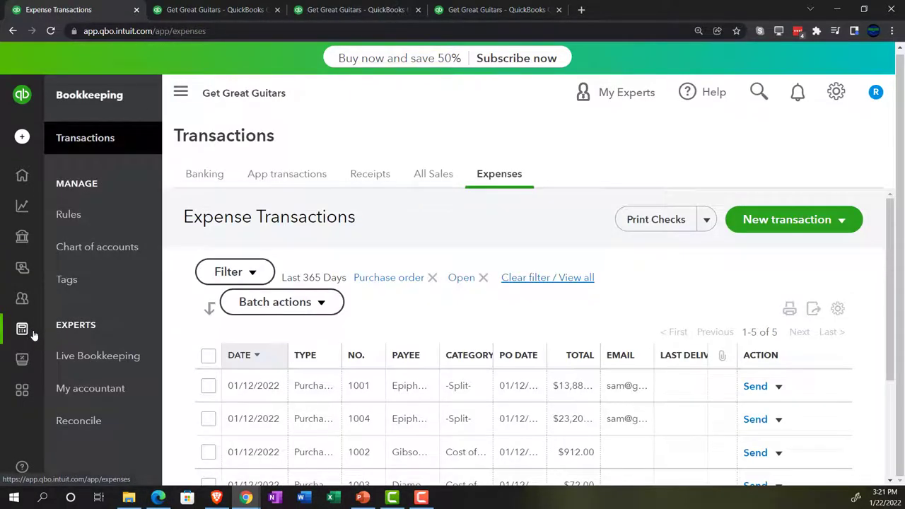
left_click(78, 140)
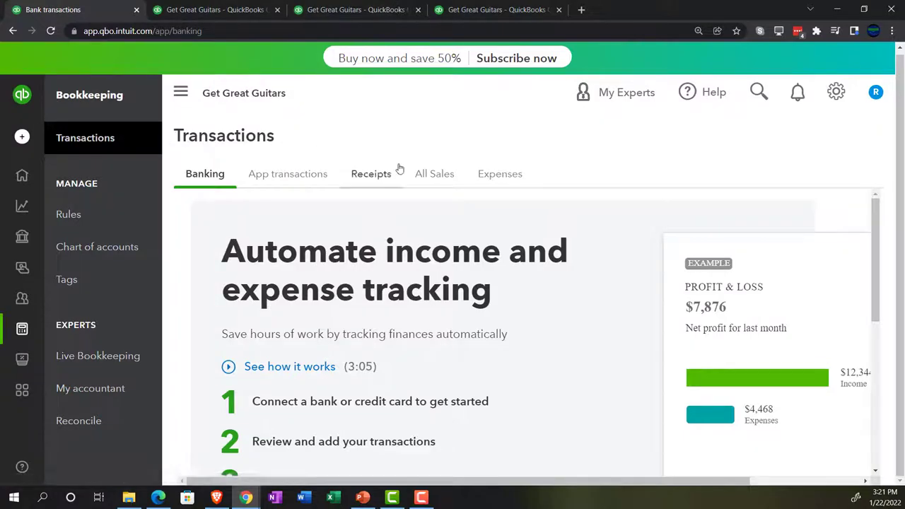
left_click(489, 175)
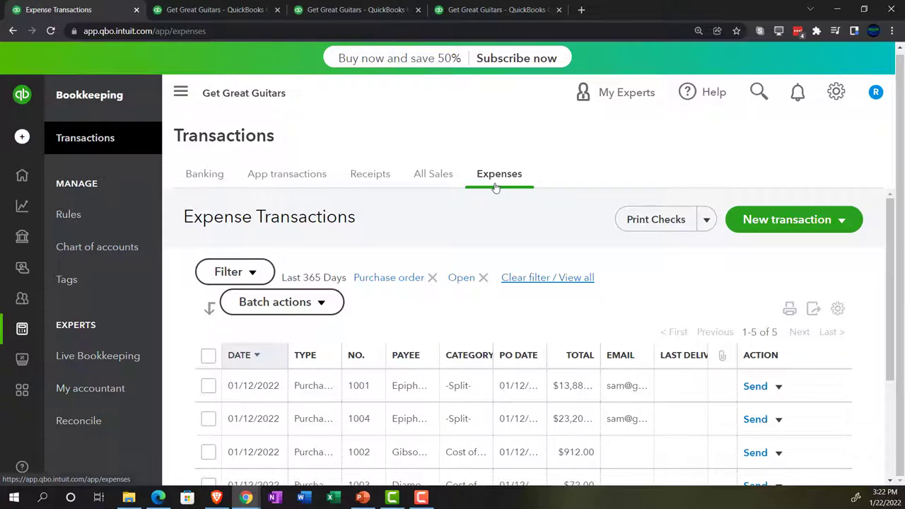
left_click(180, 91)
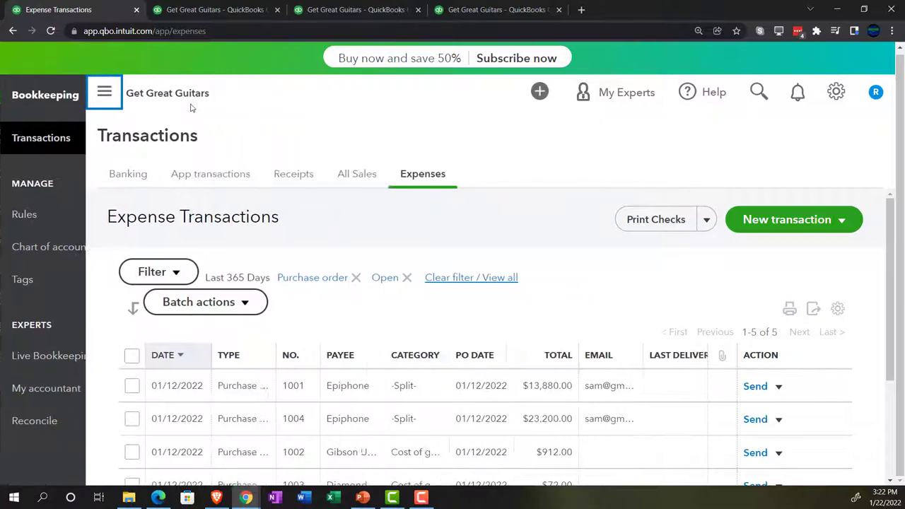
Apply the expense filter for open purchase orders from the last 365 days, review the listed orders, and restore the navigation
left_click(94, 273)
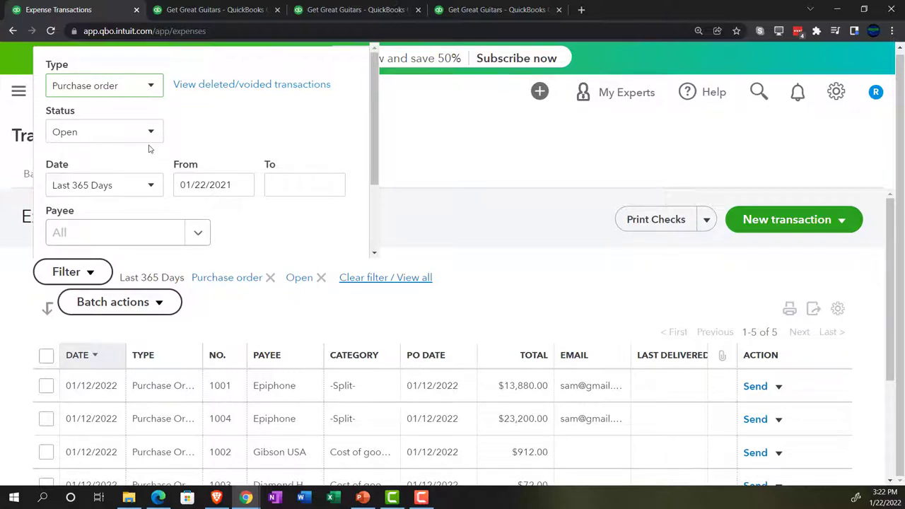
scroll(151, 178, "down", 2)
left_click(326, 227)
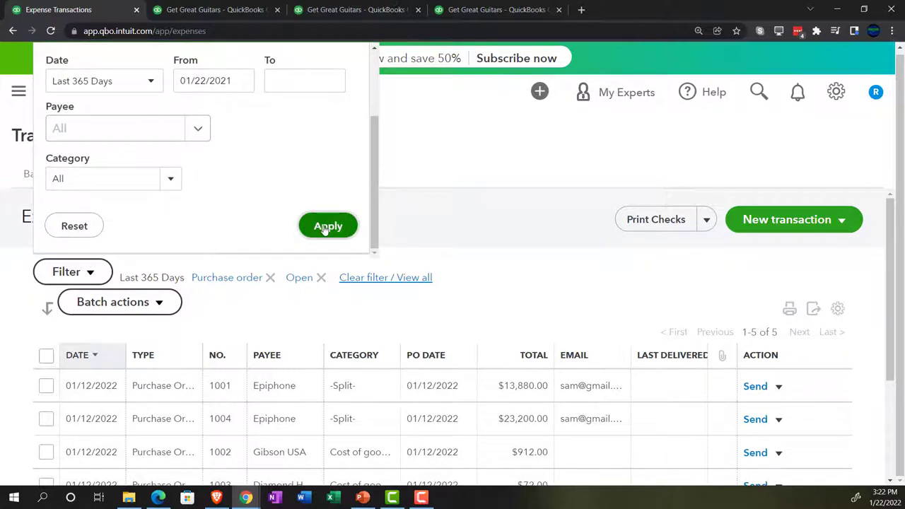
scroll(371, 293, "down", 2)
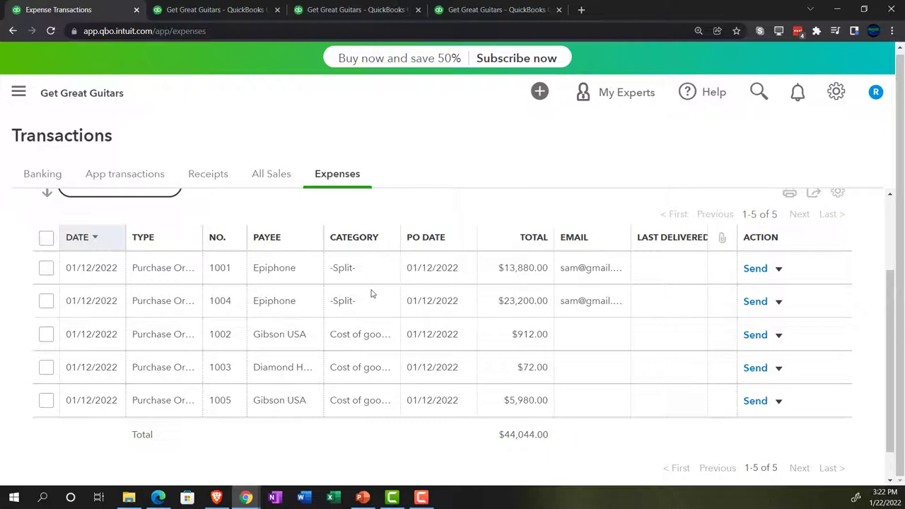
scroll(371, 293, "up", 2)
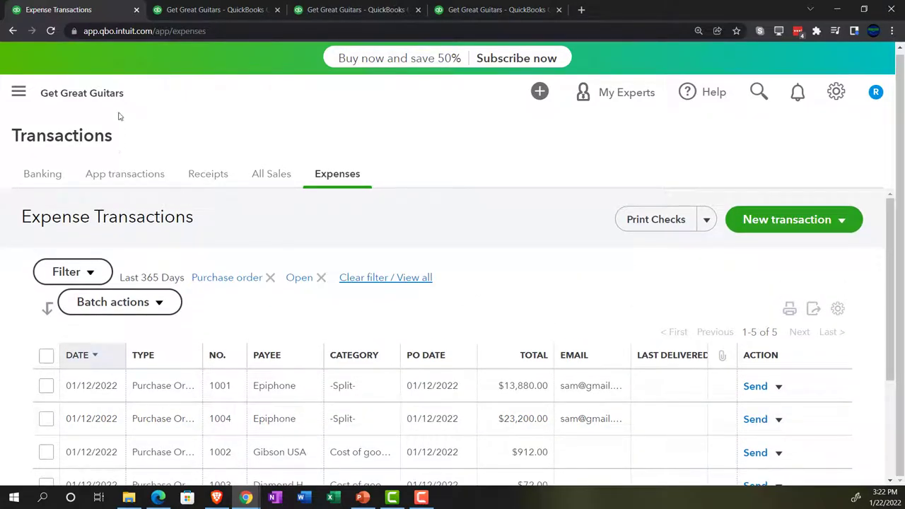
left_click(18, 93)
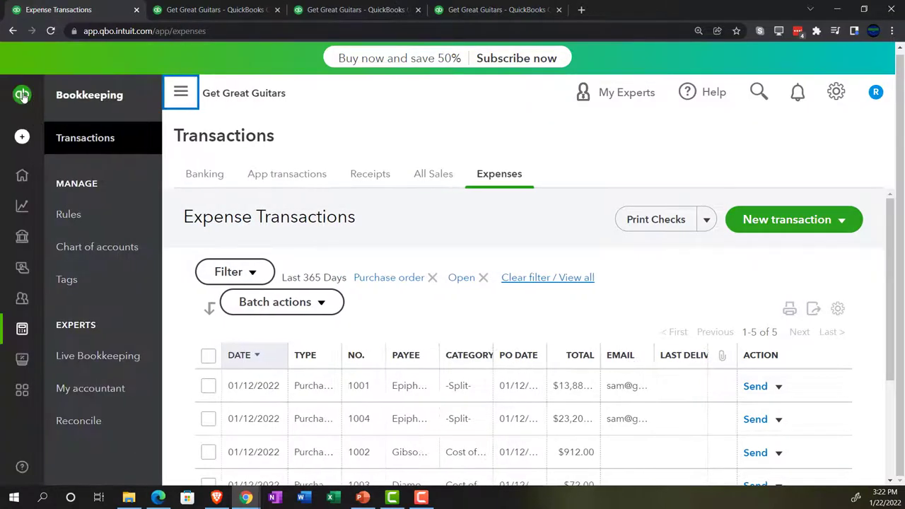
Start a new check with Epiphone as payee, keeping Cash as the bank account
left_click(21, 136)
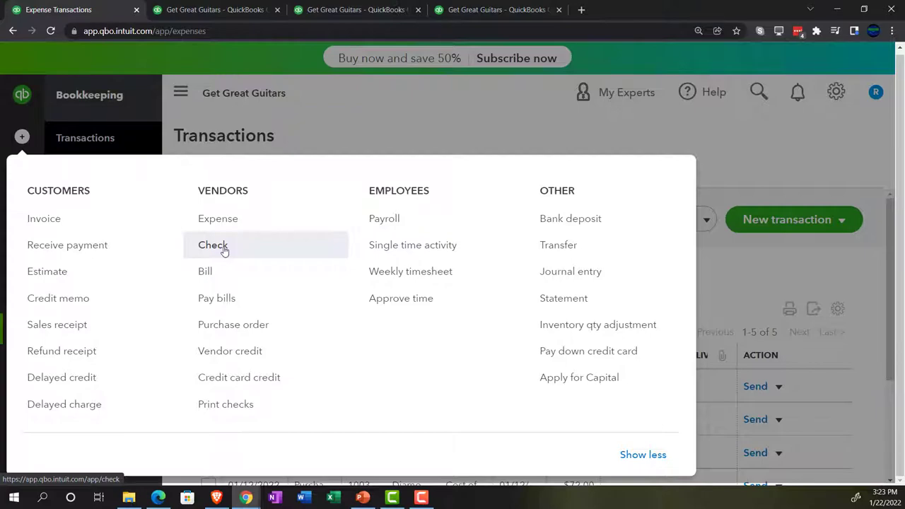
left_click(213, 246)
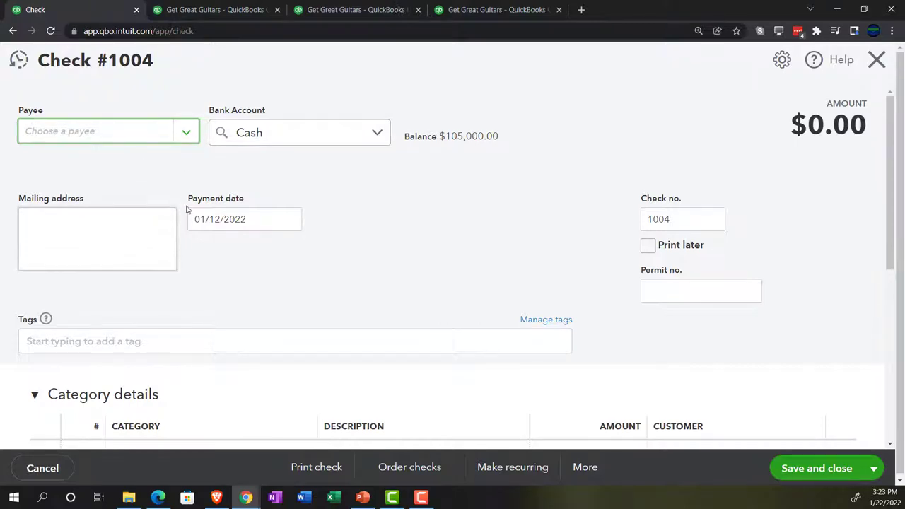
type("Ep")
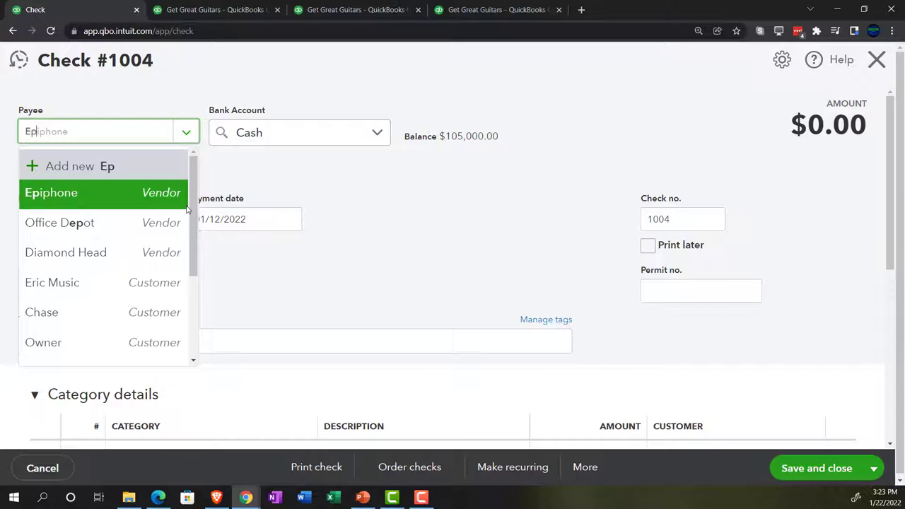
key("Tab")
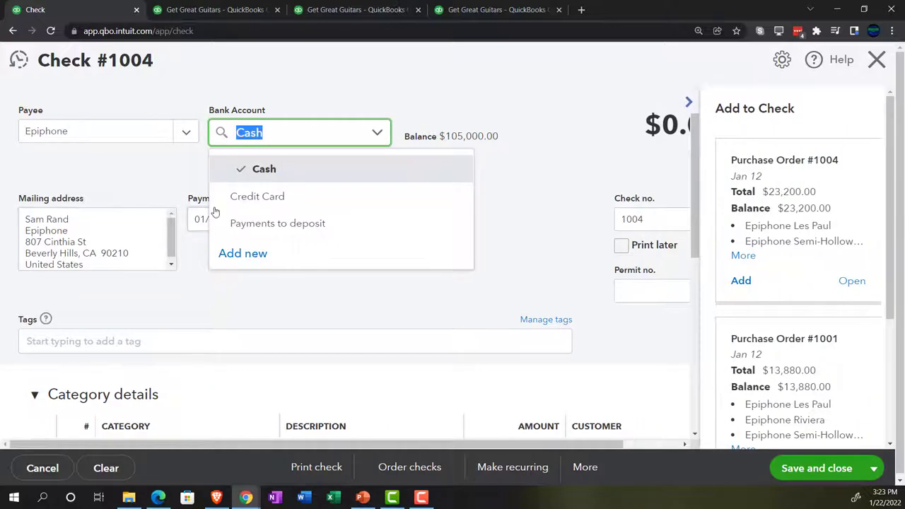
left_click(530, 192)
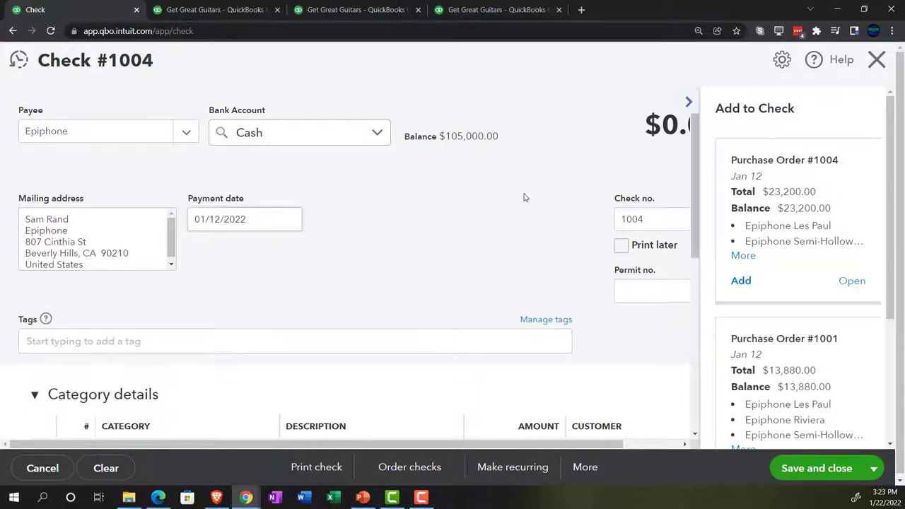
Add Epiphone's purchase orders 1004 and 1001 to the check
scroll(774, 206, "down", 1)
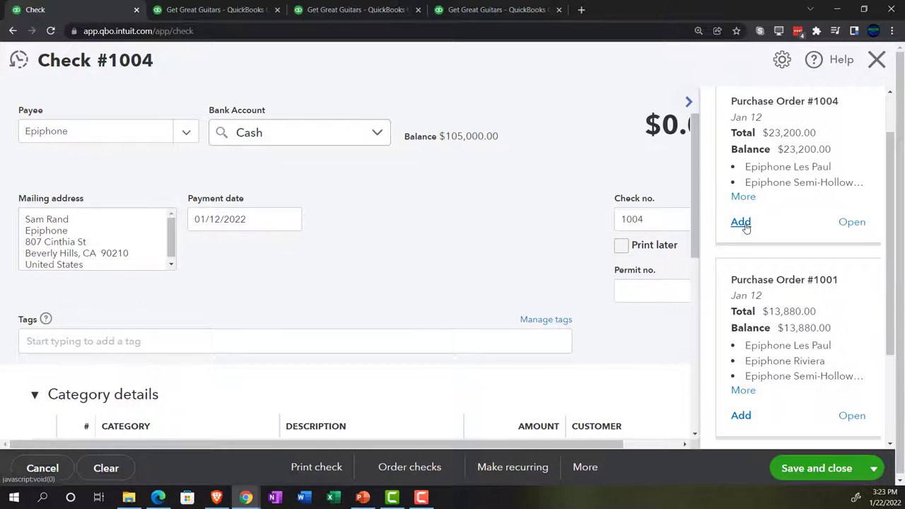
left_click(747, 223)
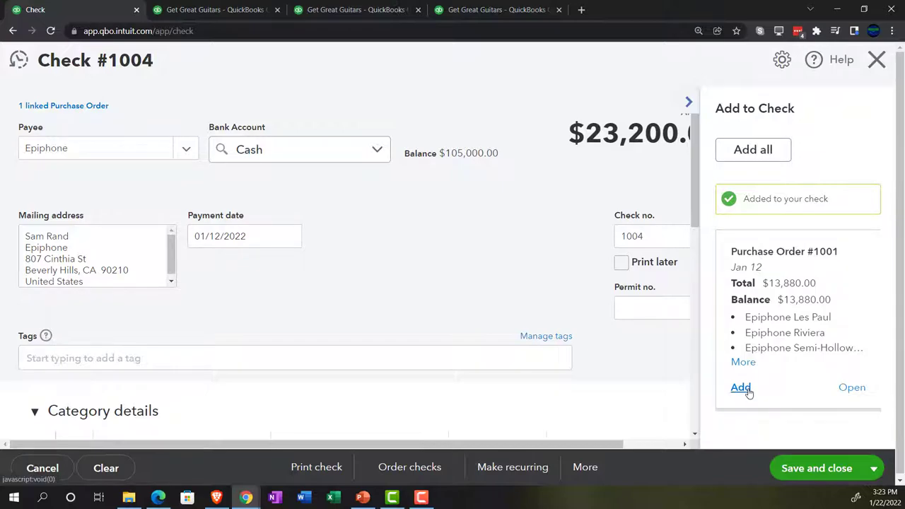
left_click(740, 388)
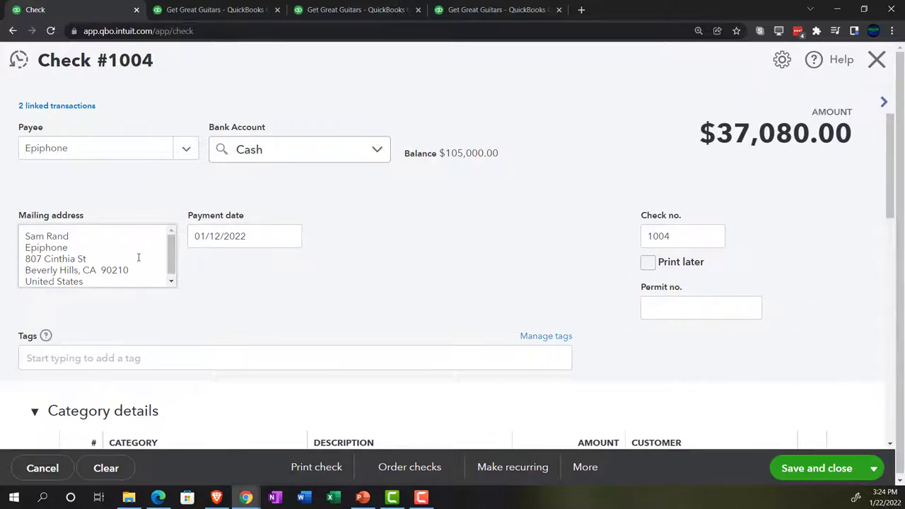
Set the check's payment date to 01/14/2022
left_click(256, 238)
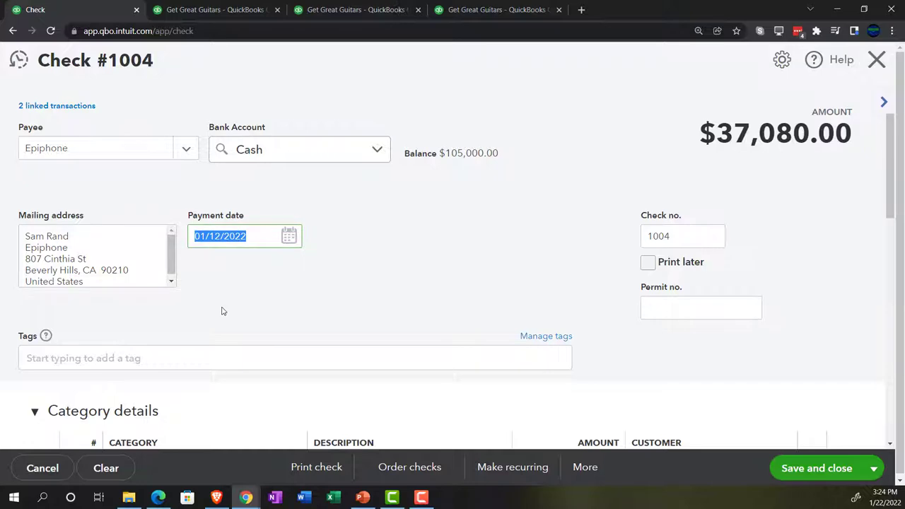
key("plus")
key("plus")
left_click(222, 311)
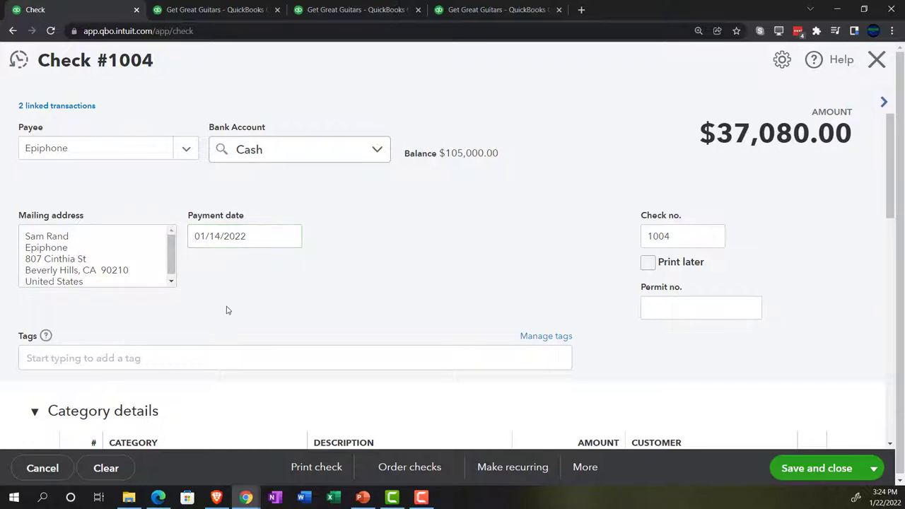
Collapse the category details and review the item lines brought in from the purchase orders at a smaller page zoom
scroll(227, 310, "down", 1)
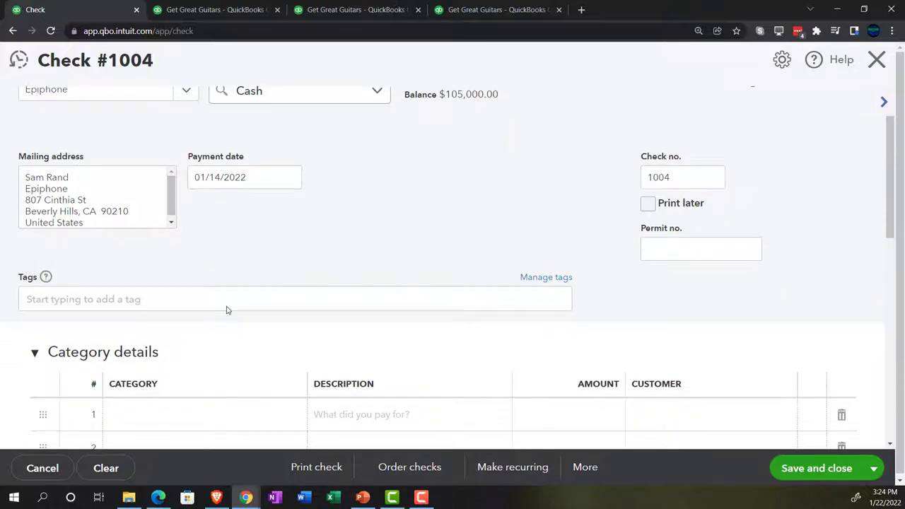
scroll(227, 310, "down", 1)
scroll(227, 308, "down", 1)
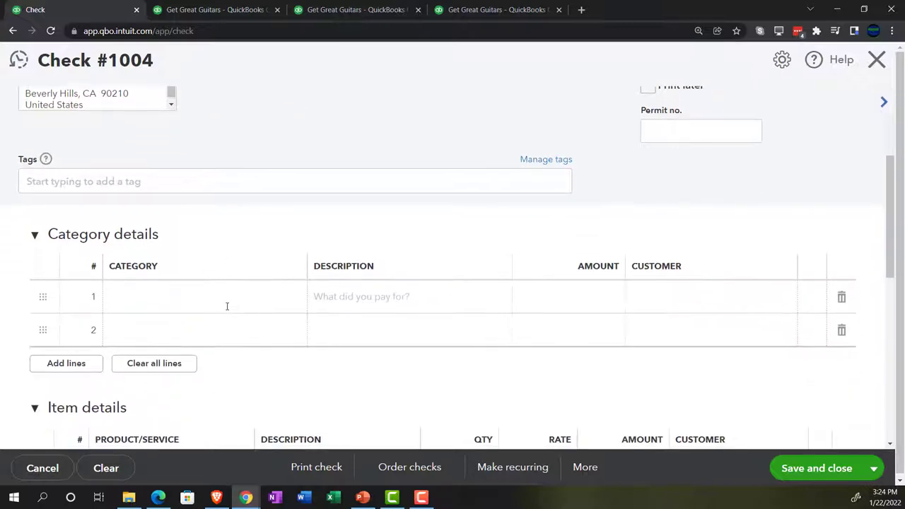
scroll(227, 306, "down", 1)
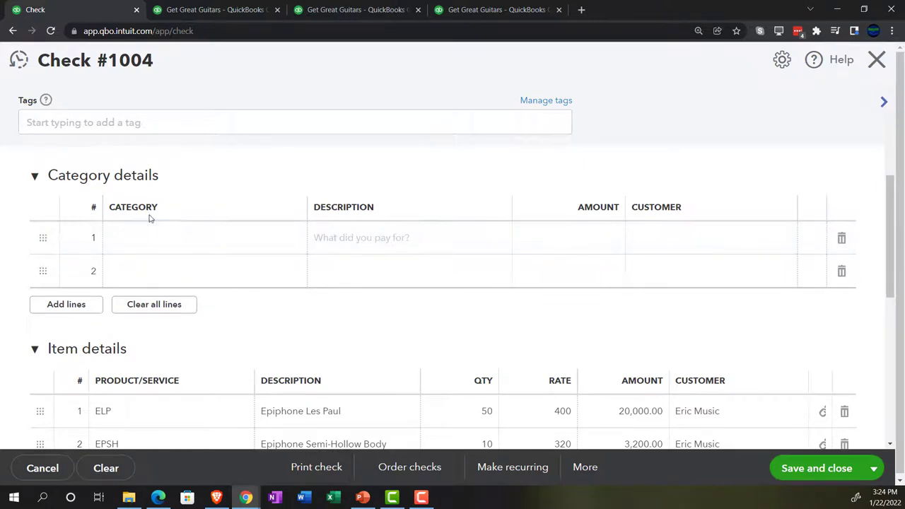
left_click(35, 178)
scroll(25, 226, "down", 1)
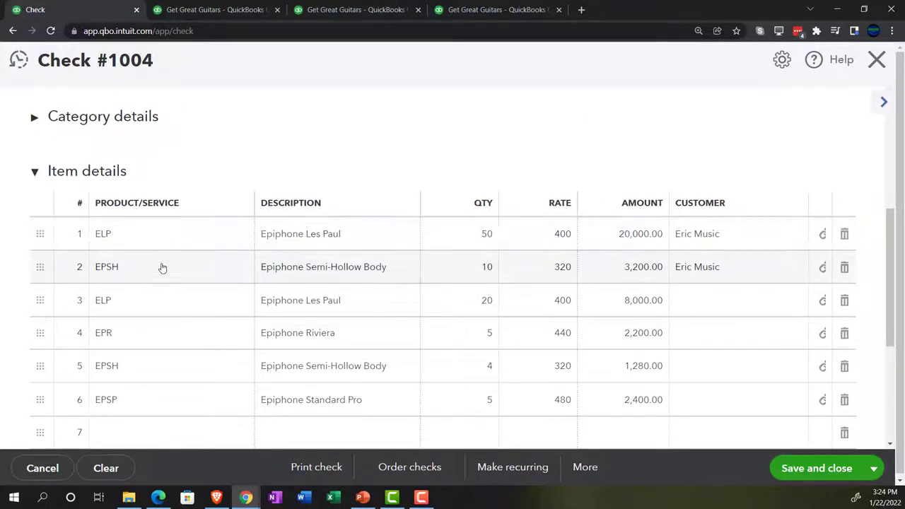
key("ctrl+minus")
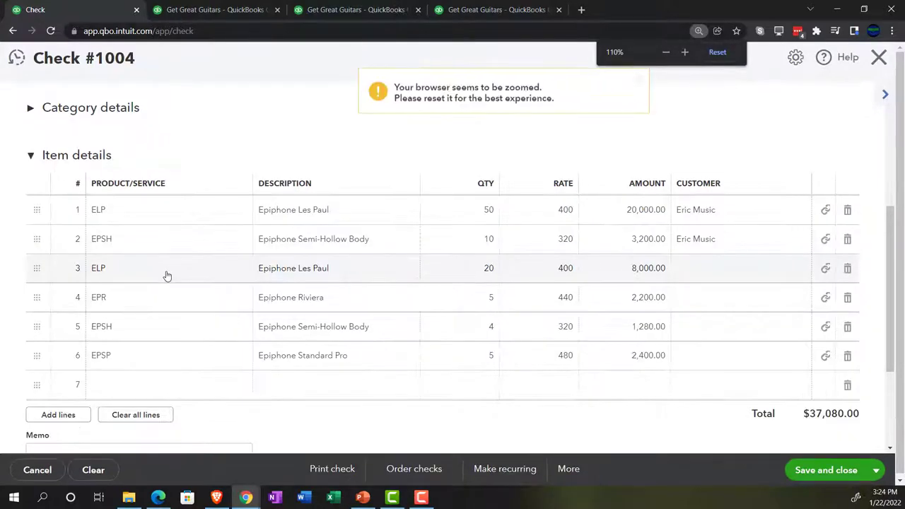
key("ctrl+minus")
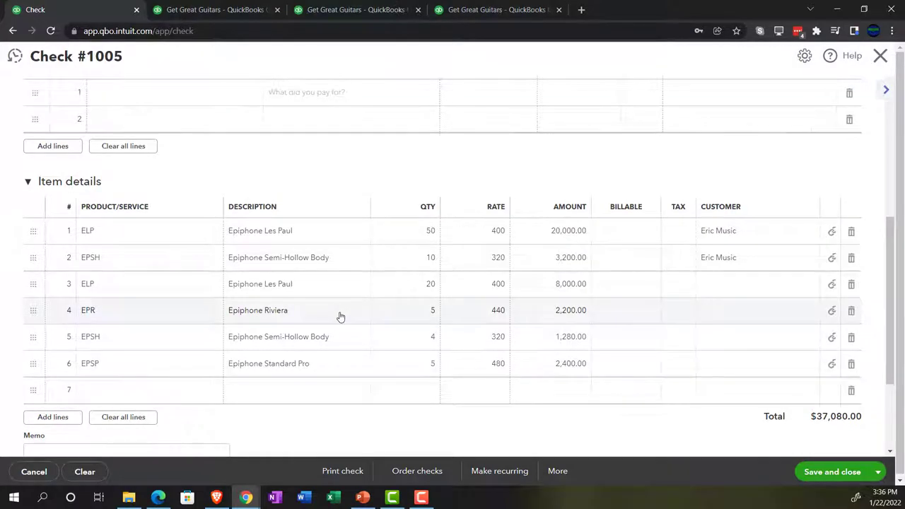
Return to the check header, check the amount, and leave the Epiphone check without saving it
scroll(340, 316, "up", 5)
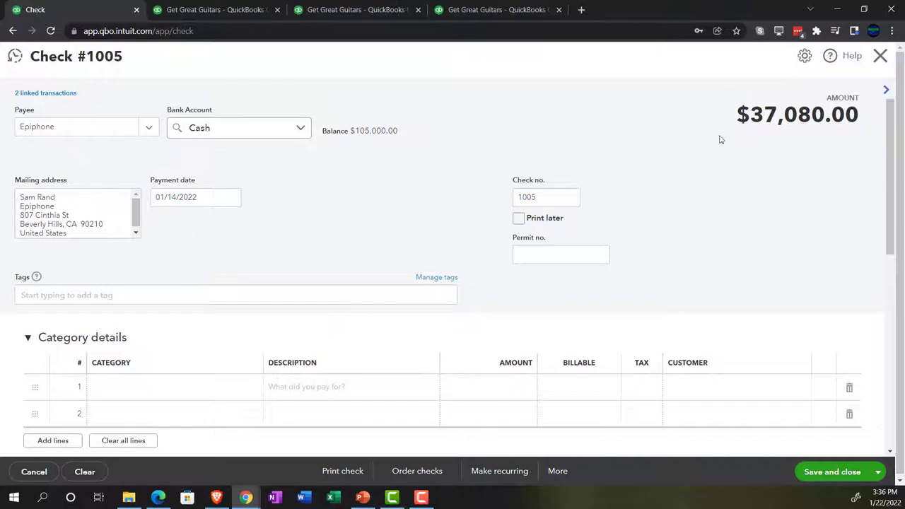
left_click(881, 60)
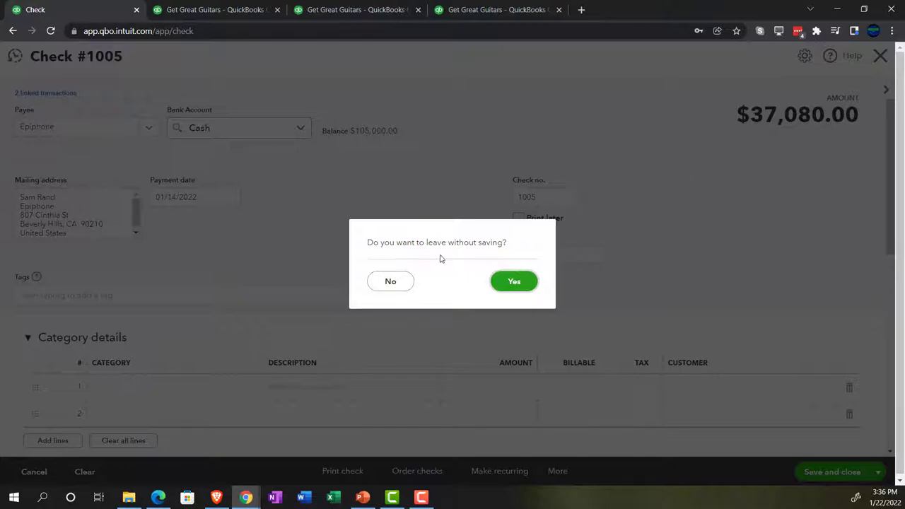
left_click(504, 284)
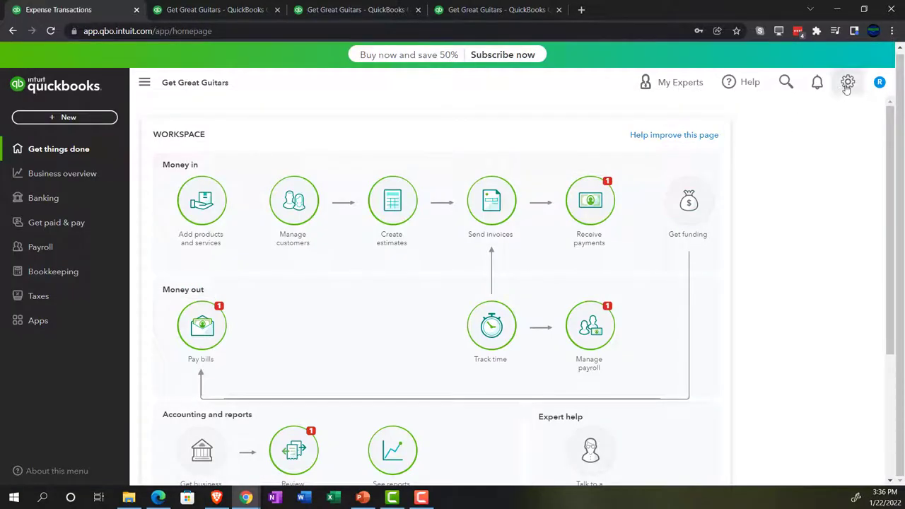
In the company's expense settings, turn on tracking billable expenses and items as income in a single account, then save and close
left_click(846, 83)
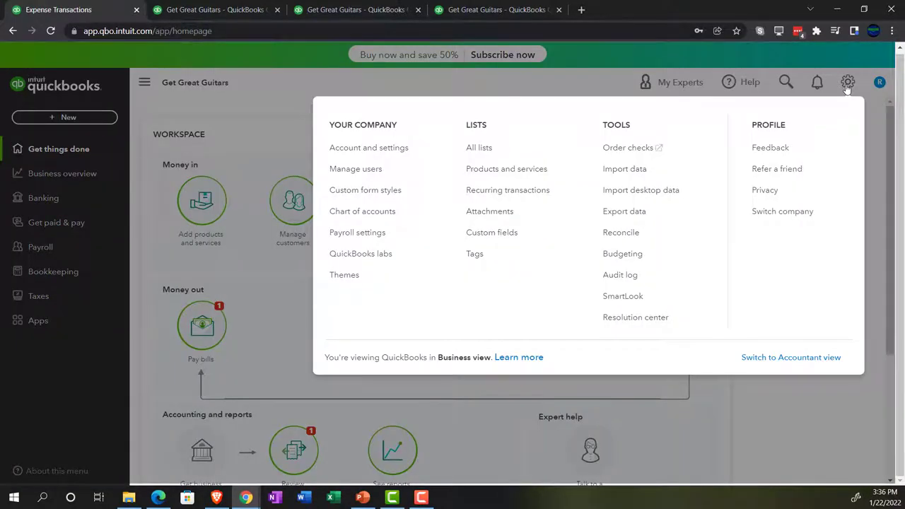
left_click(401, 150)
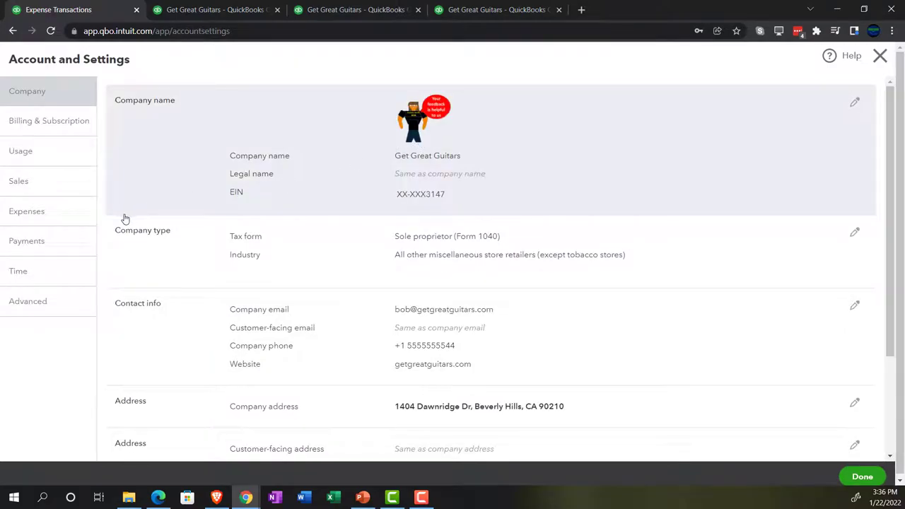
left_click(45, 215)
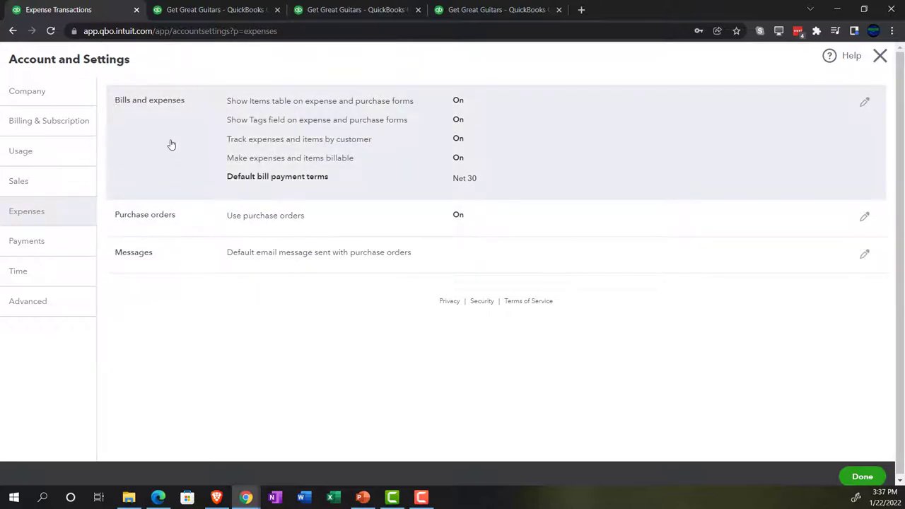
left_click(171, 144)
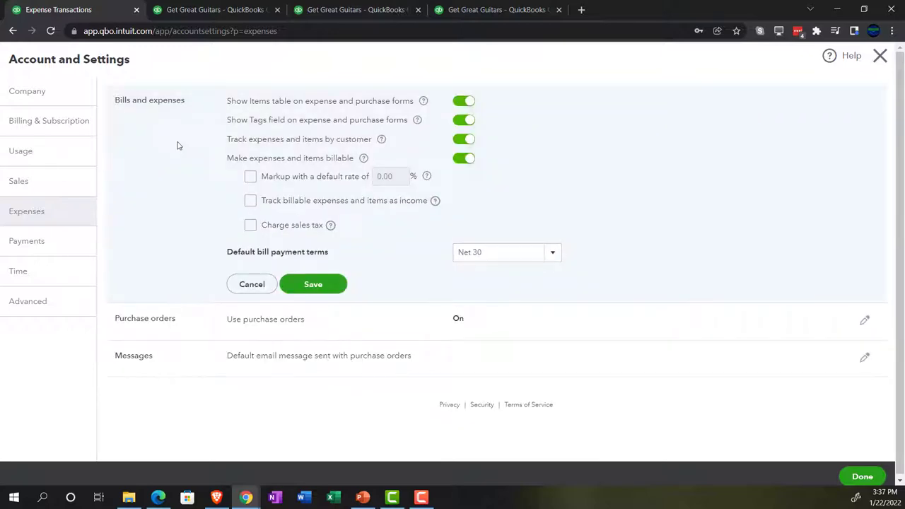
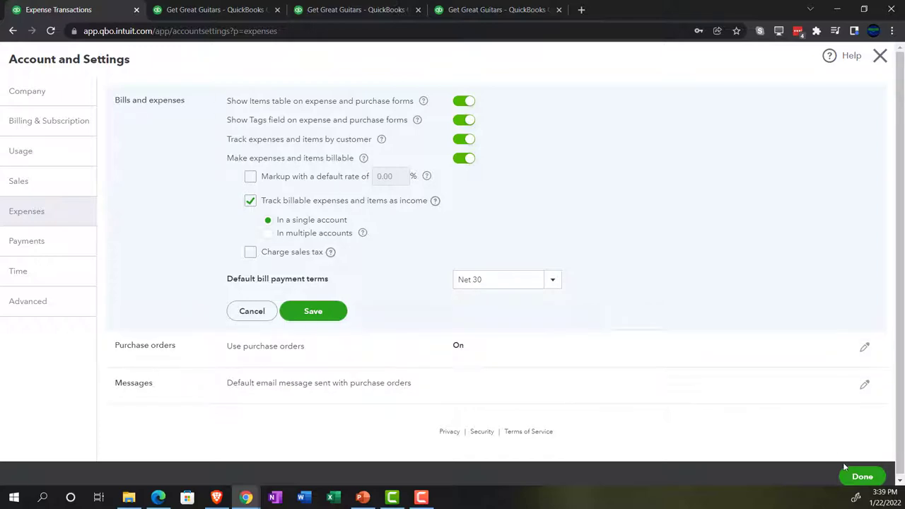
left_click(313, 311)
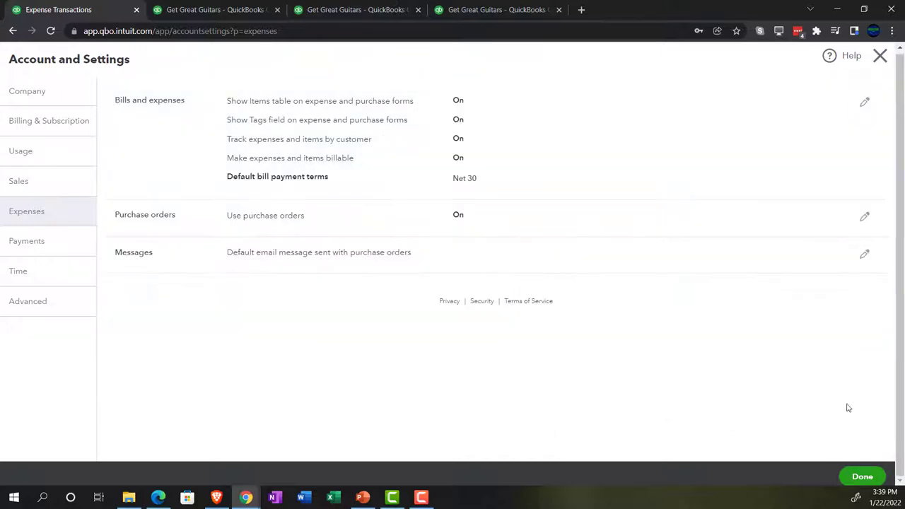
left_click(862, 477)
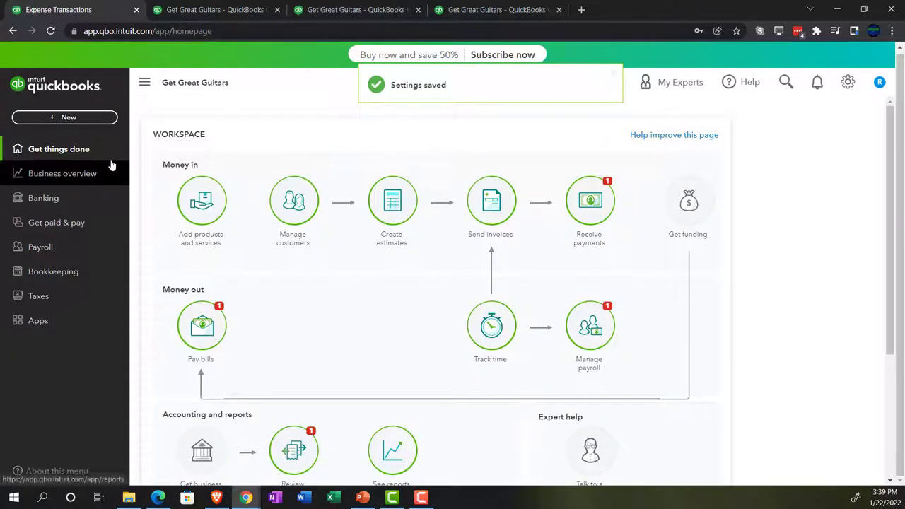
Create a new check and choose the vendor Epiphone as payee
left_click(73, 118)
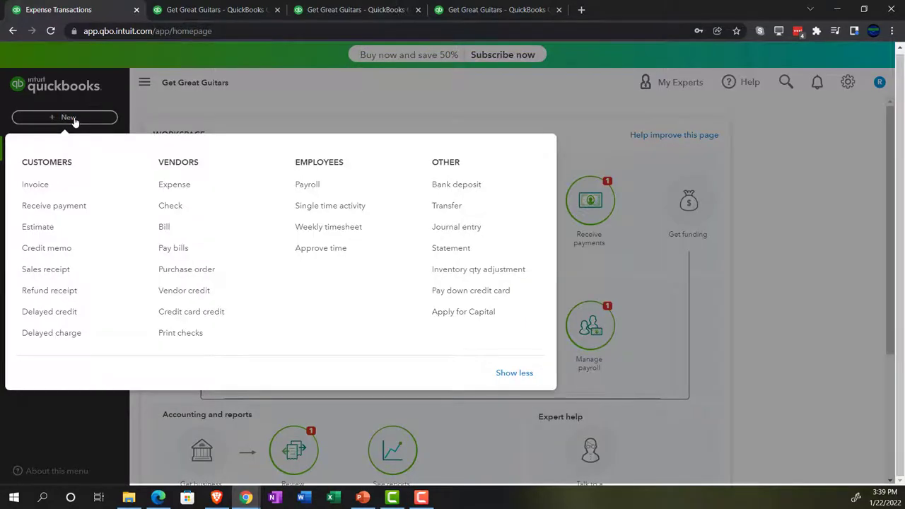
left_click(167, 210)
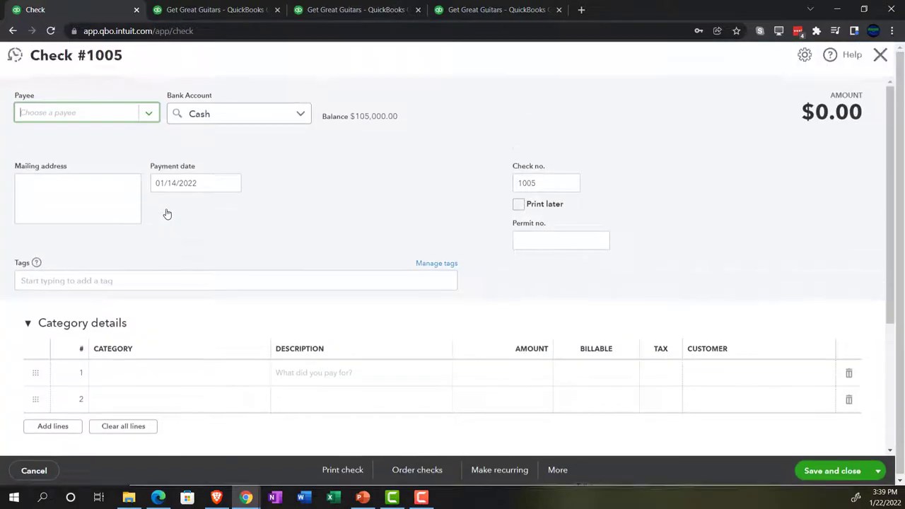
left_click(71, 114)
type("E")
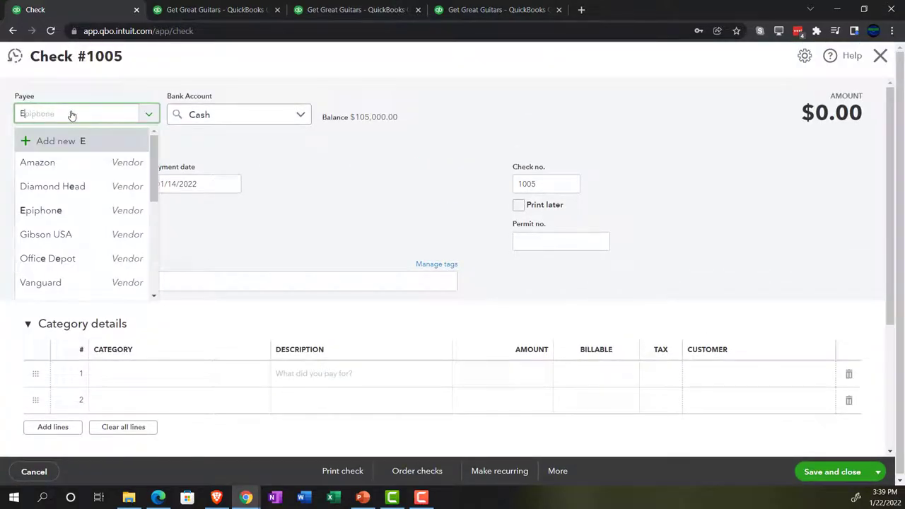
type("p")
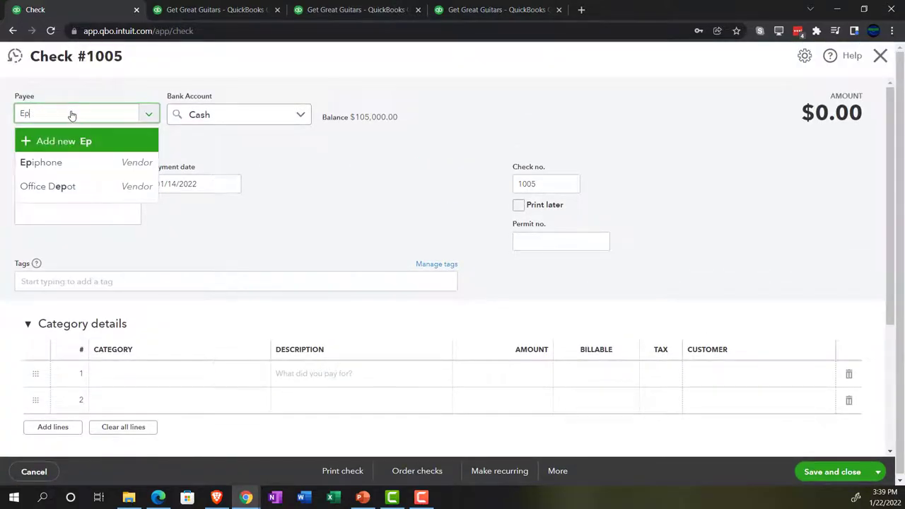
key("Down")
key("Tab")
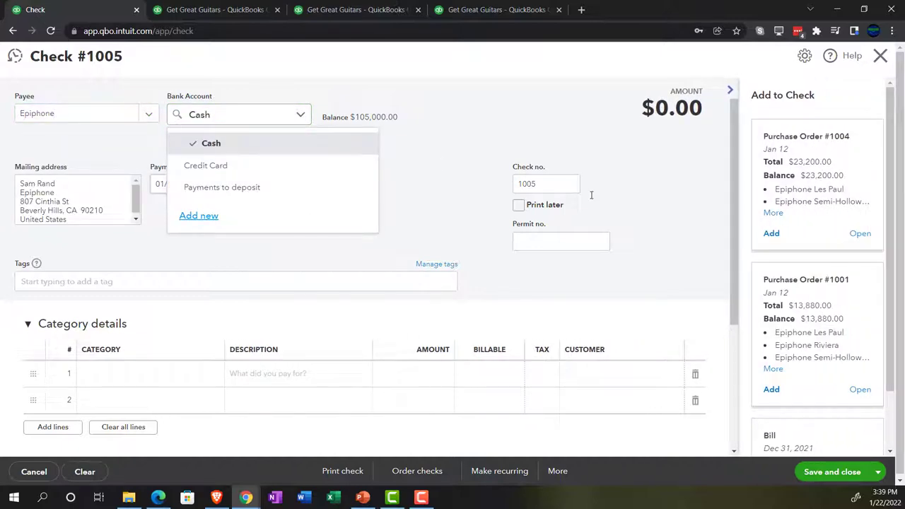
Link purchase orders 1004 and 1001 to check 1005, keeping Epiphone as payee and Cash as the bank account
left_click(770, 236)
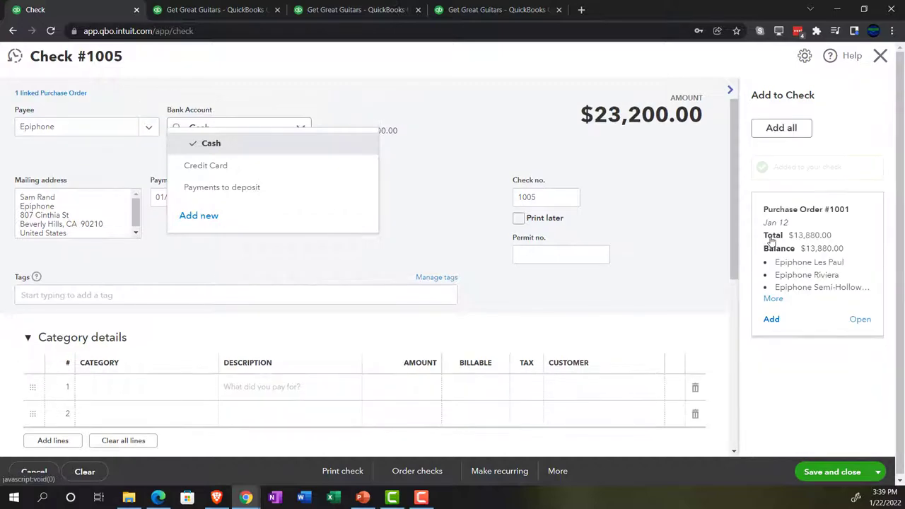
left_click(771, 320)
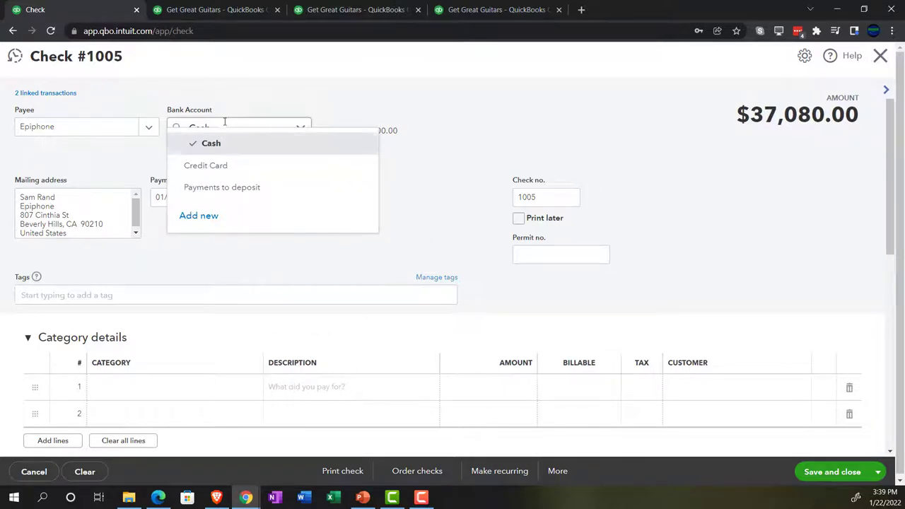
left_click(146, 132)
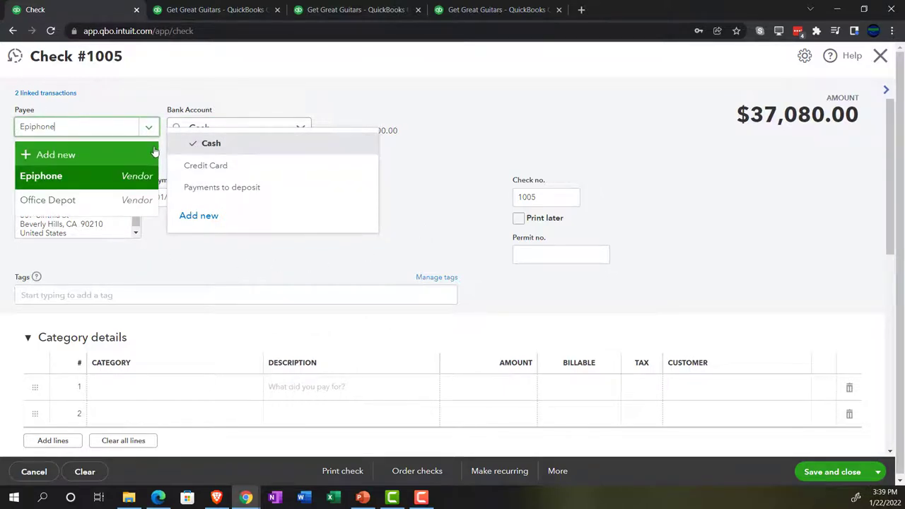
key("Tab")
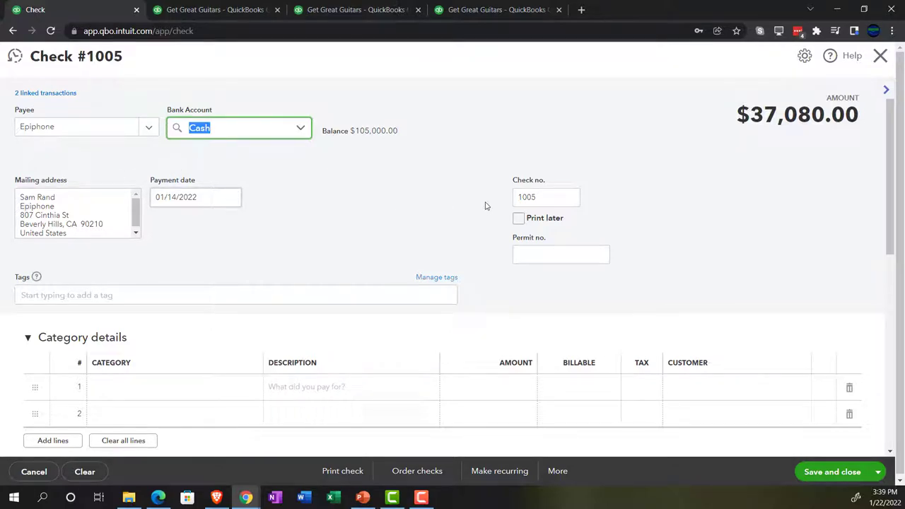
Change the check number of the Epiphone check to 1004
scroll(485, 205, "down", 1)
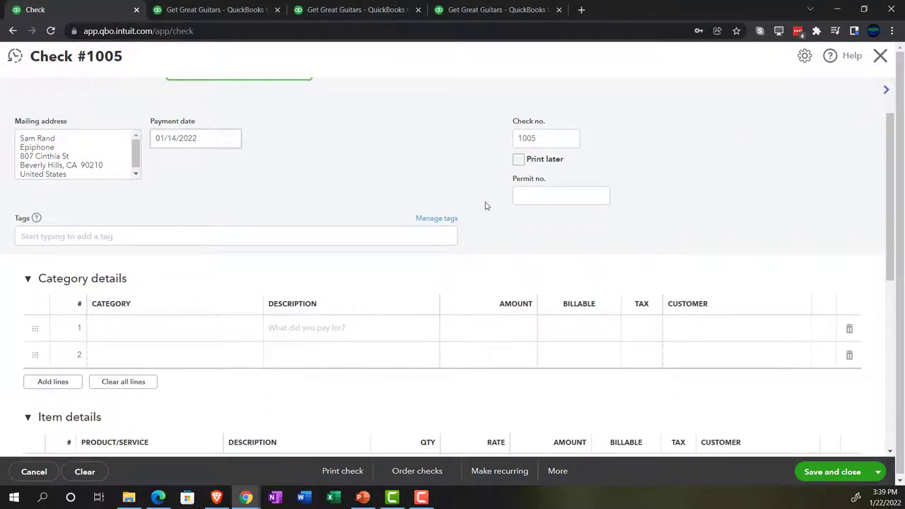
scroll(484, 205, "up", 1)
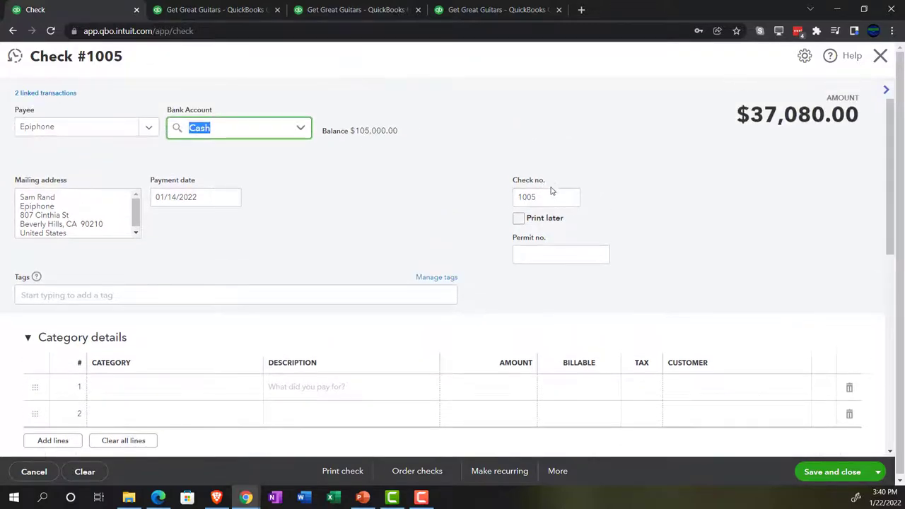
left_click(550, 195)
key("BackSpace")
type("4")
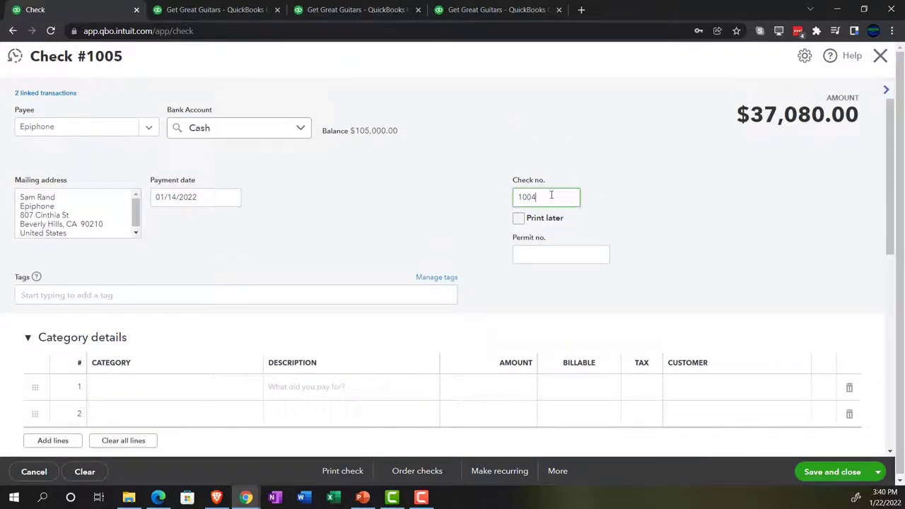
left_click(412, 243)
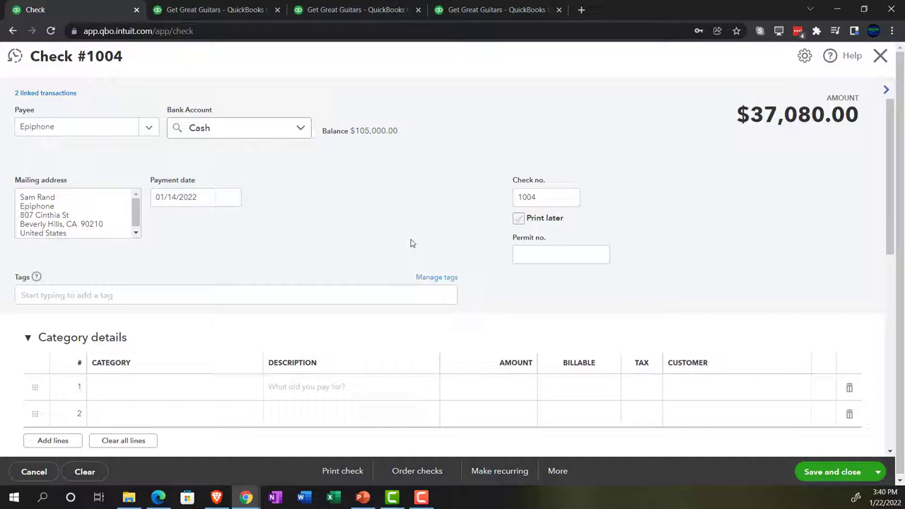
Mark the first two item lines, 50 ELP and 10 EPSH, as billable to their customer, then save and close the check
scroll(412, 243, "down", 1)
scroll(412, 243, "down", 4)
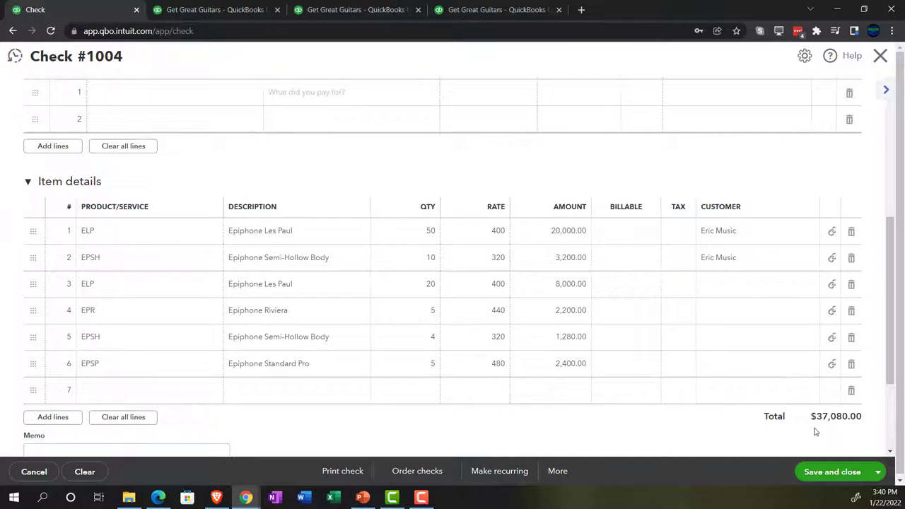
left_click(622, 234)
left_click(626, 232)
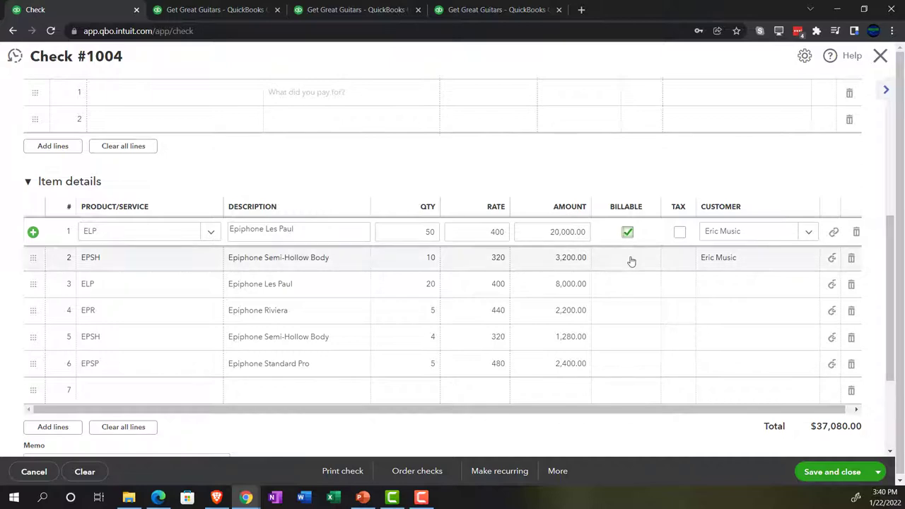
left_click(630, 263)
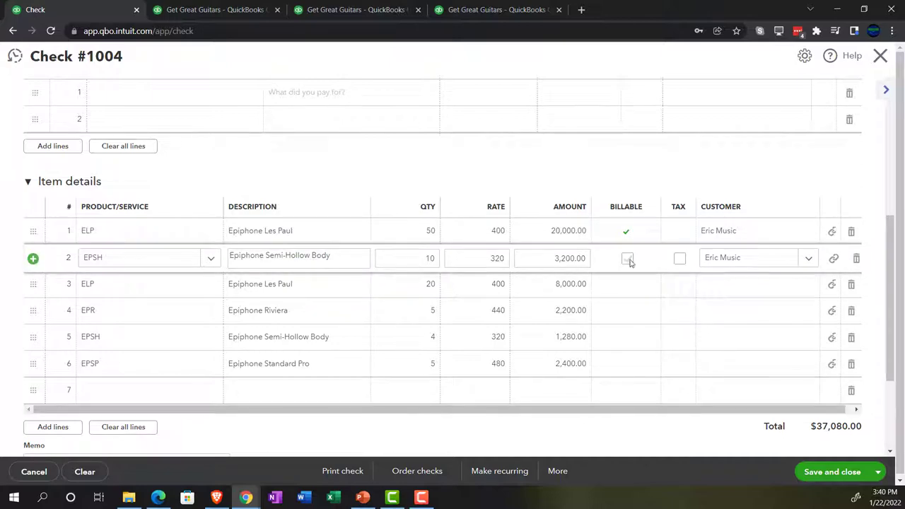
left_click(628, 259)
left_click(723, 165)
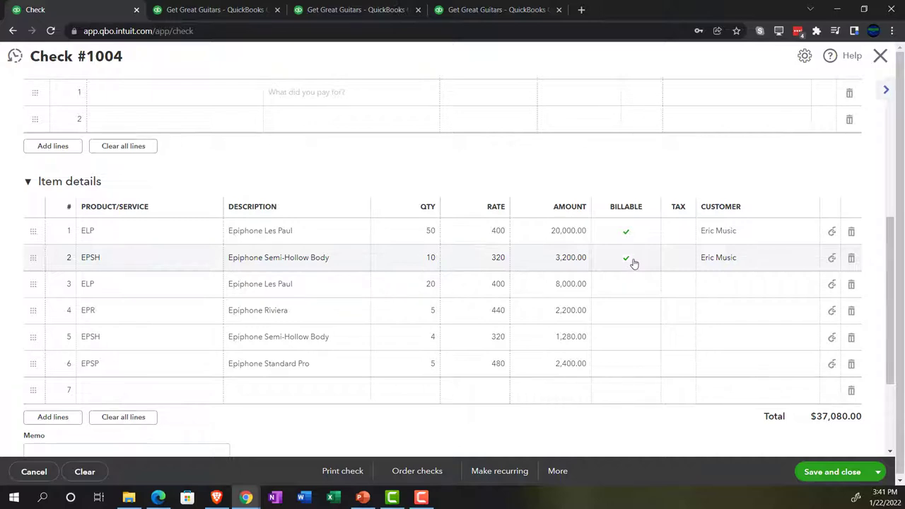
left_click(848, 477)
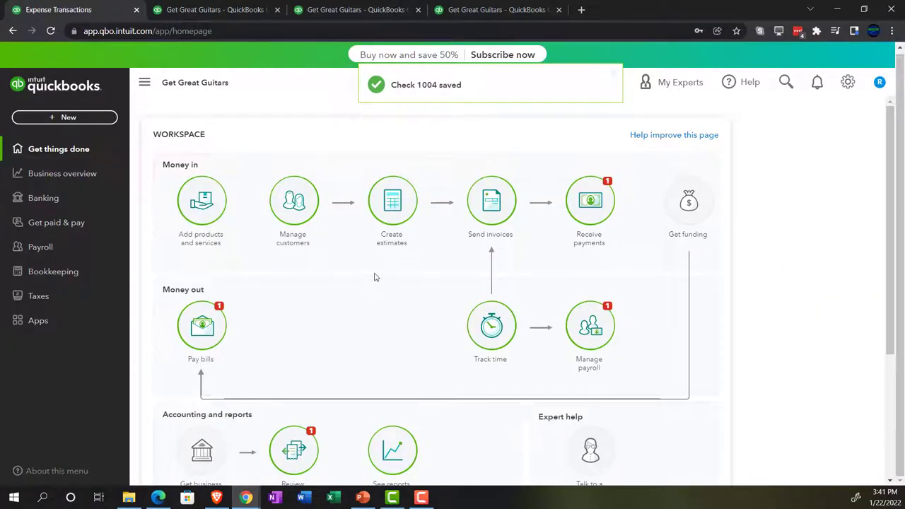
Start a new invoice for customer Eric Music and add the $20,000.00 Epiphone Les Paul billable expense to it
left_click(93, 124)
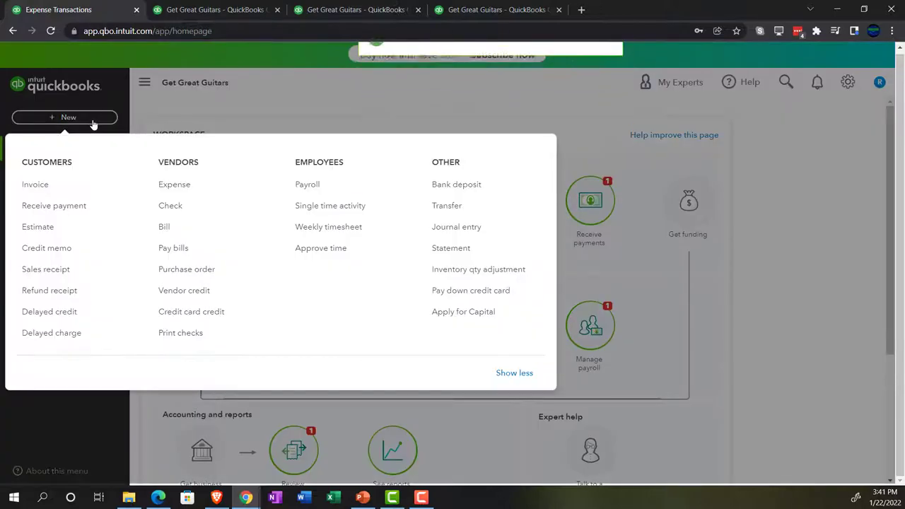
left_click(43, 189)
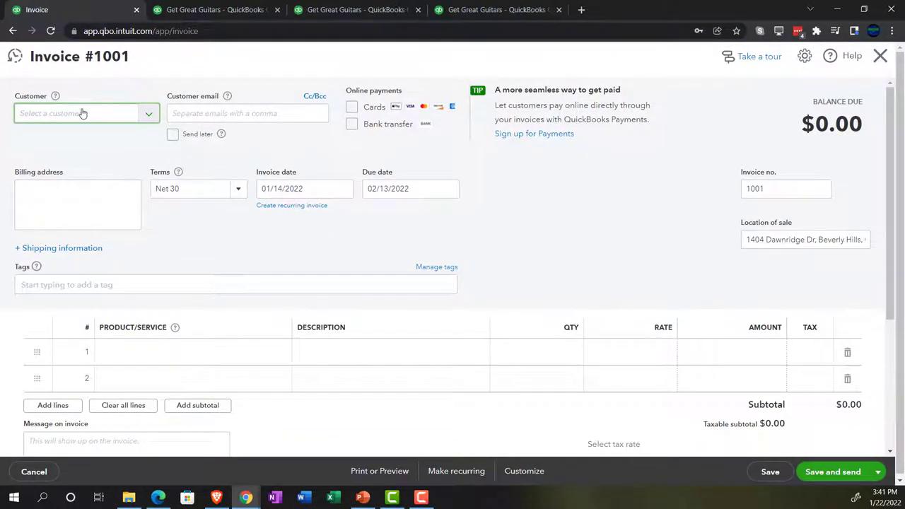
left_click(81, 113)
type("er")
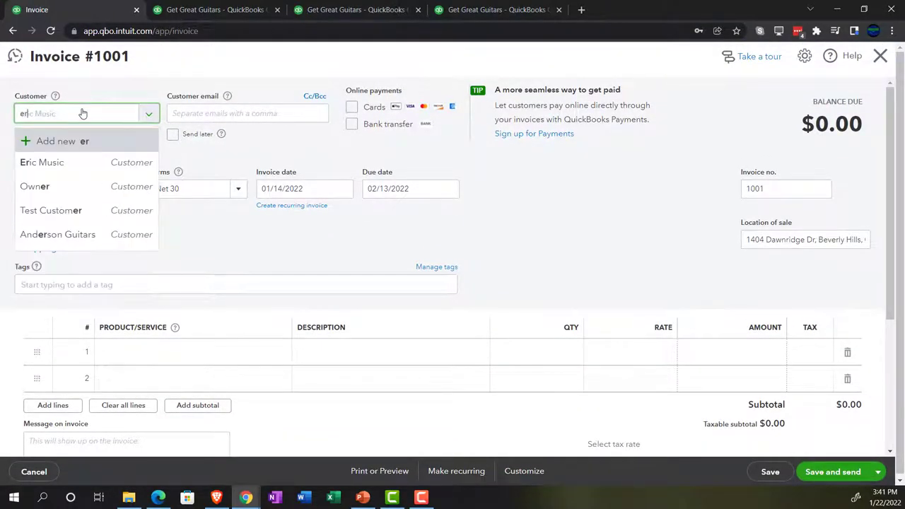
key("Down")
key("Return")
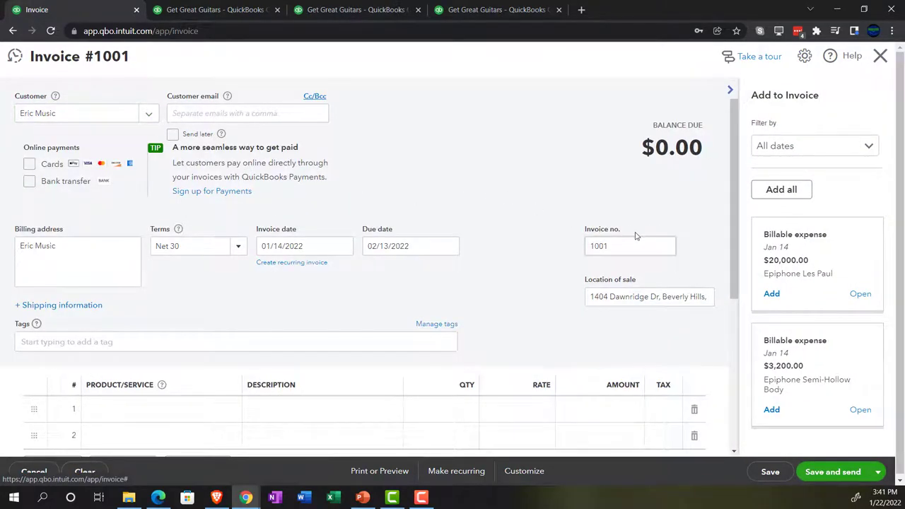
scroll(746, 302, "down", 2)
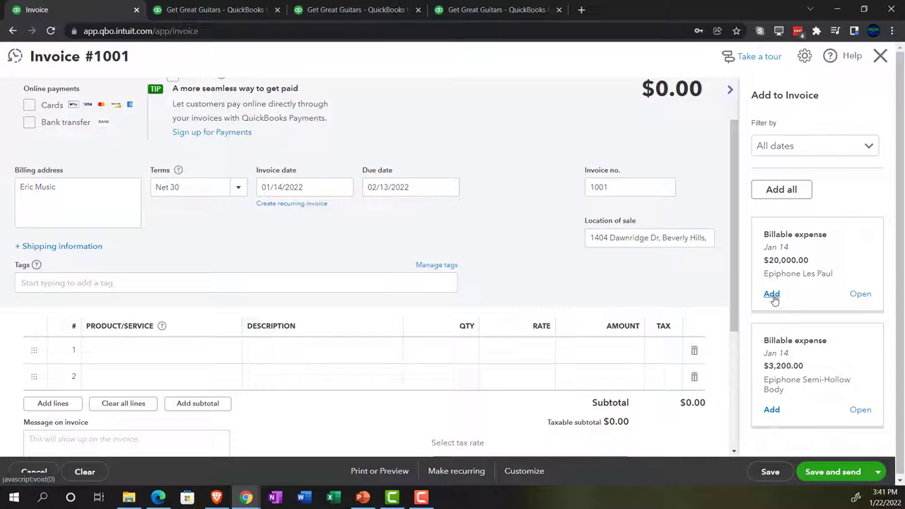
left_click(772, 295)
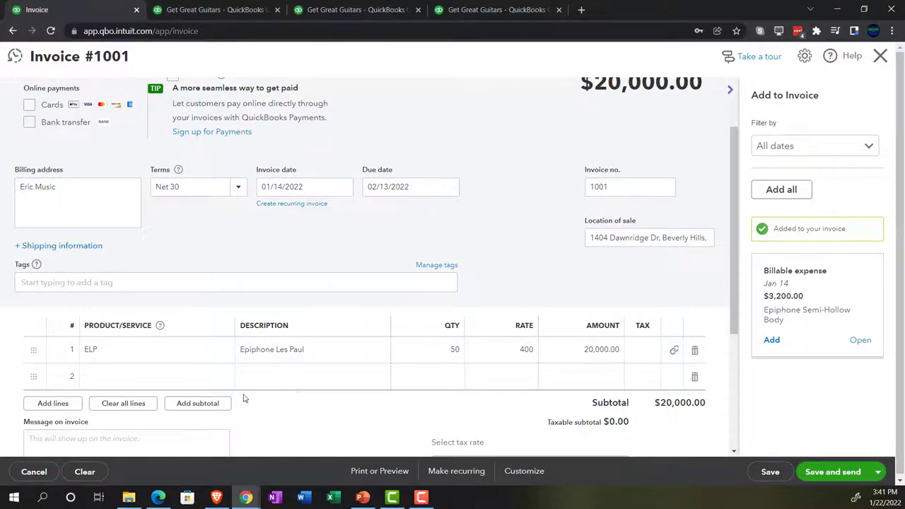
Add product ELP on the invoice's second line to compare its rate and tax with the billable line, then leave without saving
left_click(162, 376)
type("elp")
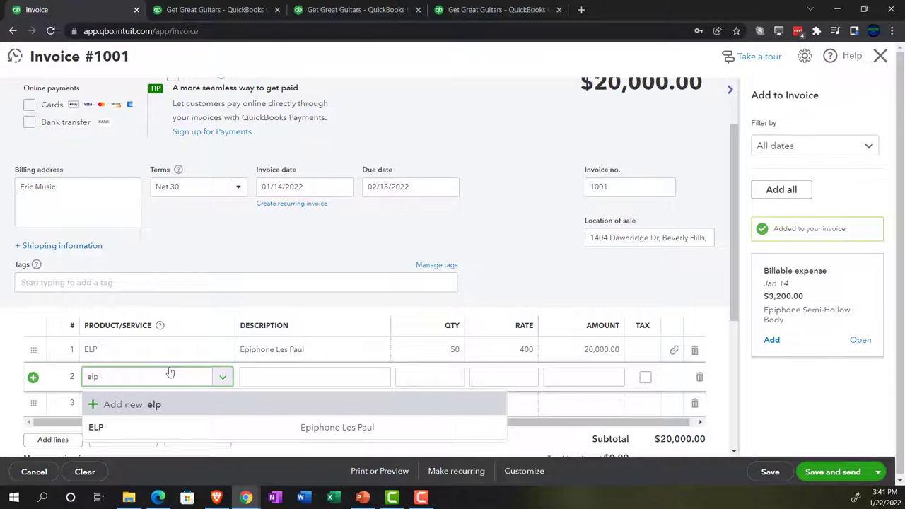
key("Tab")
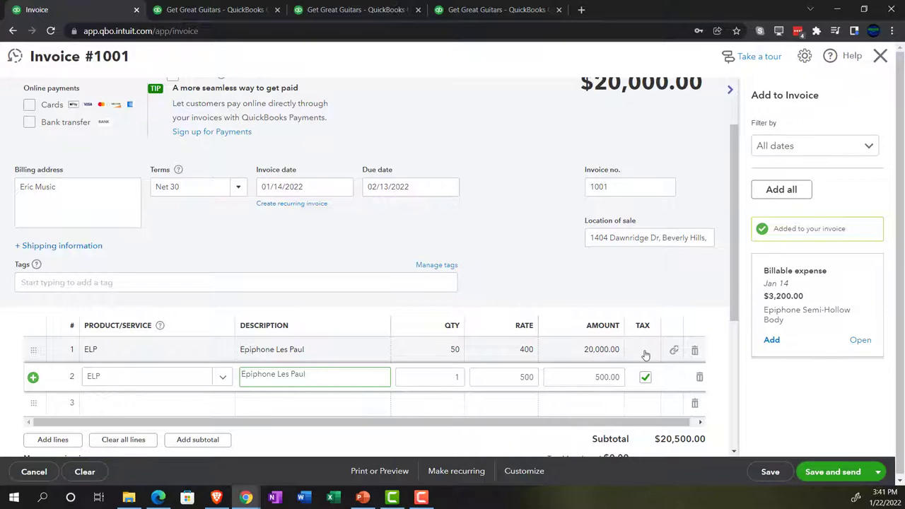
scroll(643, 355, "down", 1)
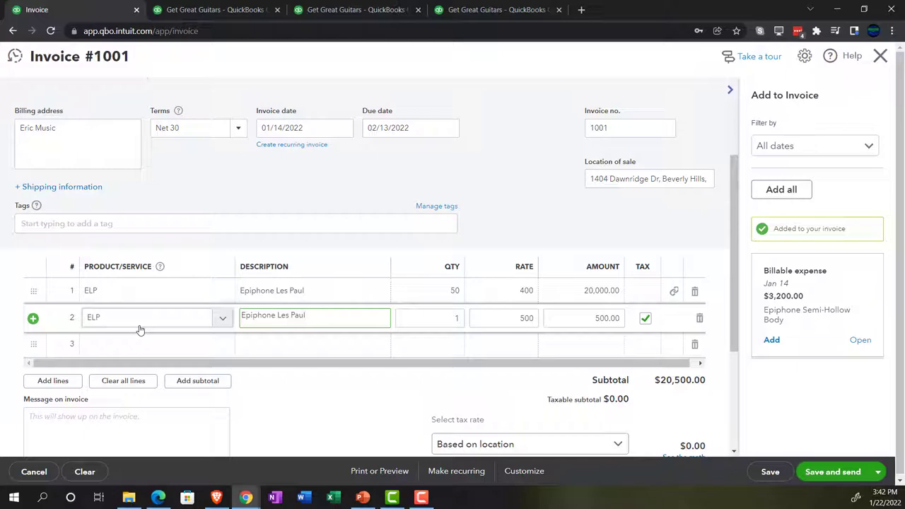
left_click(880, 58)
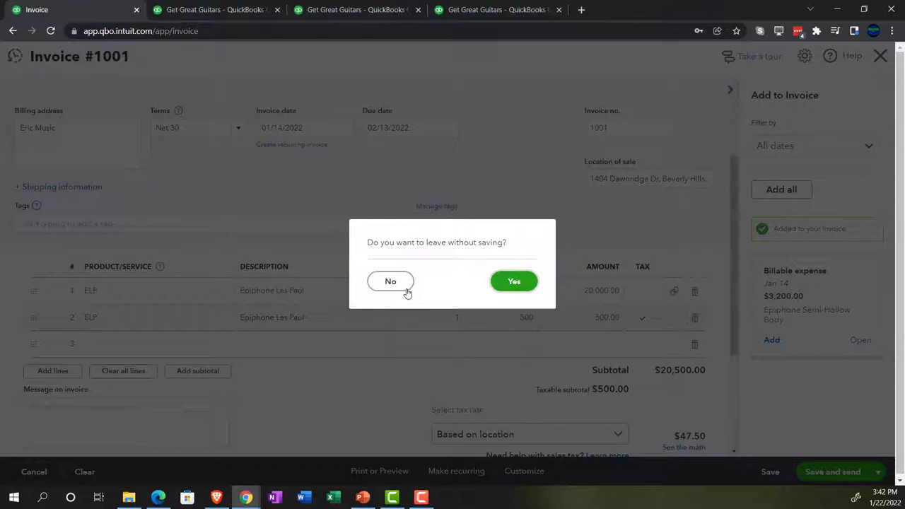
left_click(514, 282)
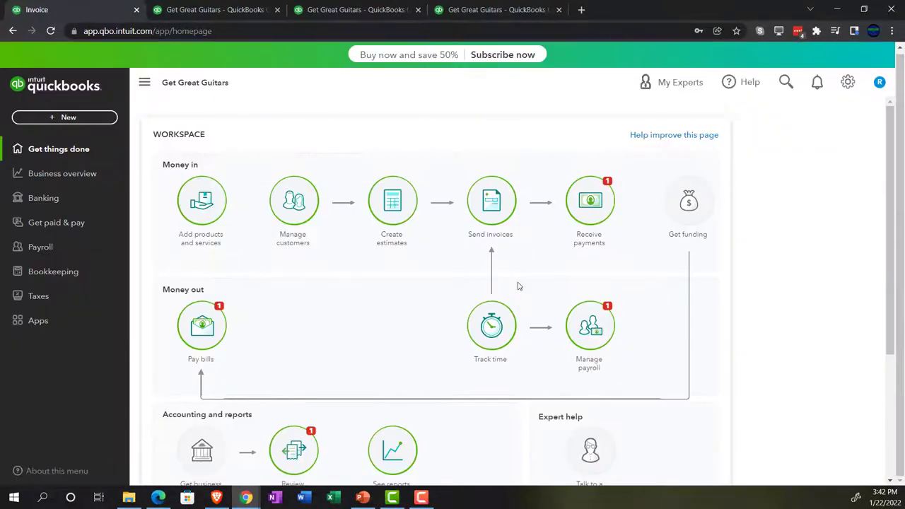
Switch to the Balance Sheet report, enlarge it, and open the transactions behind the Cash balance
left_click(216, 10)
key("ctrl+plus")
key("ctrl+plus")
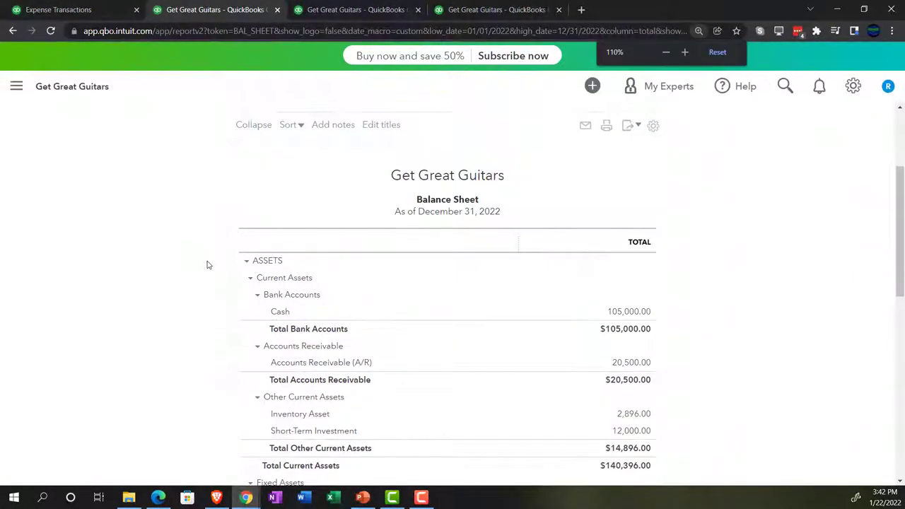
key("ctrl+plus")
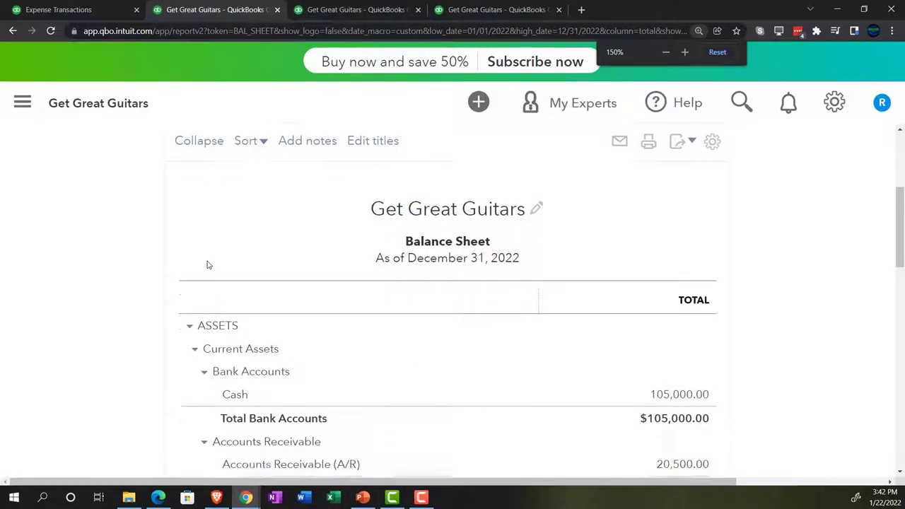
left_click(675, 355)
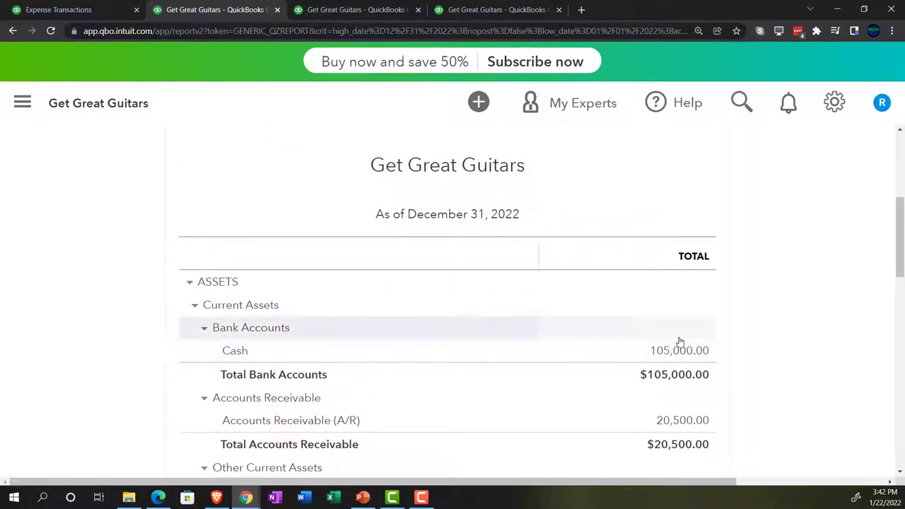
scroll(652, 318, "down", 2)
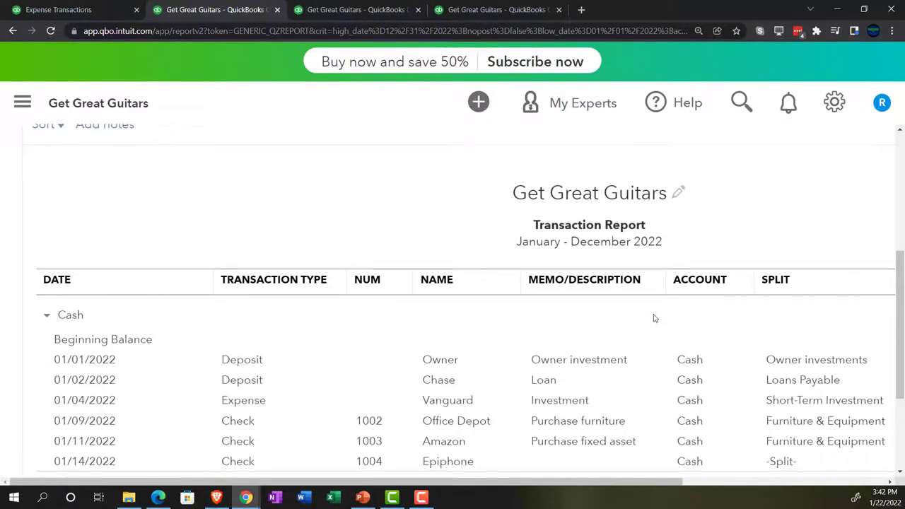
Open Epiphone check 1004 from the Cash transactions, review its item lines and billable marks, and close it
key("ctrl+minus")
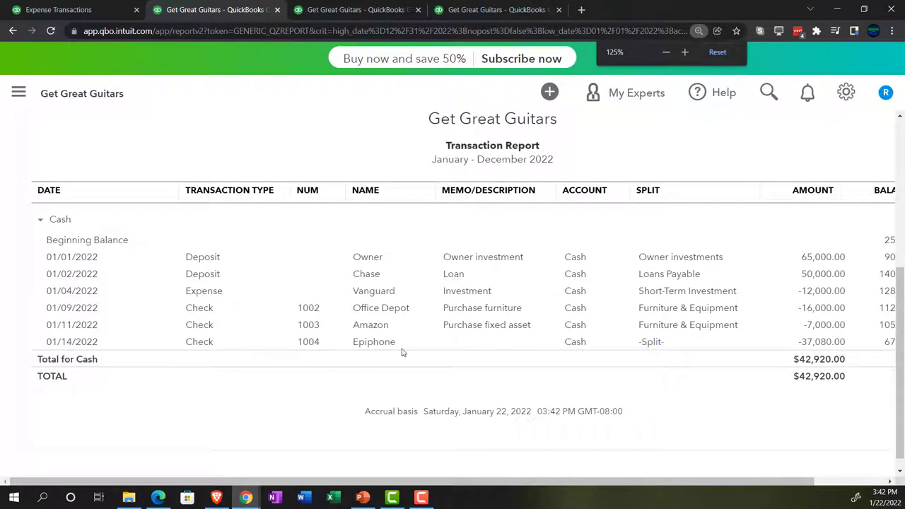
left_click(816, 342)
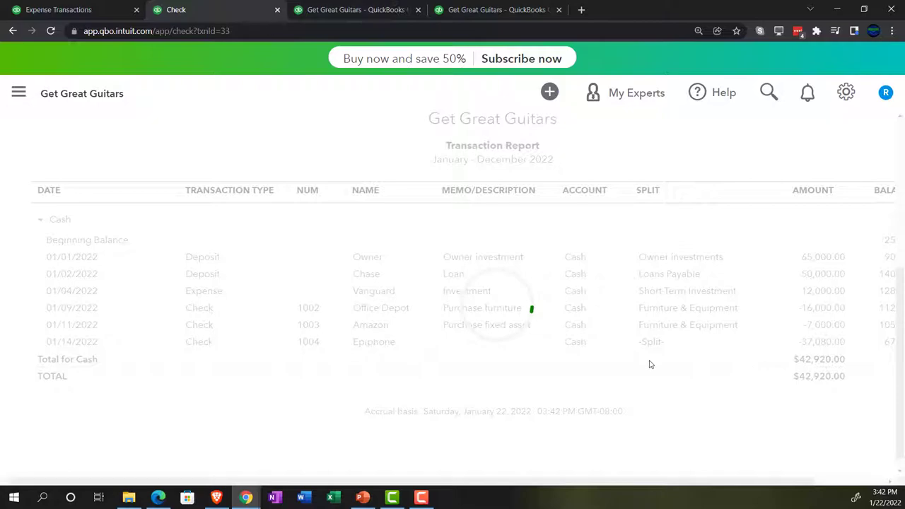
scroll(651, 363, "down", 3)
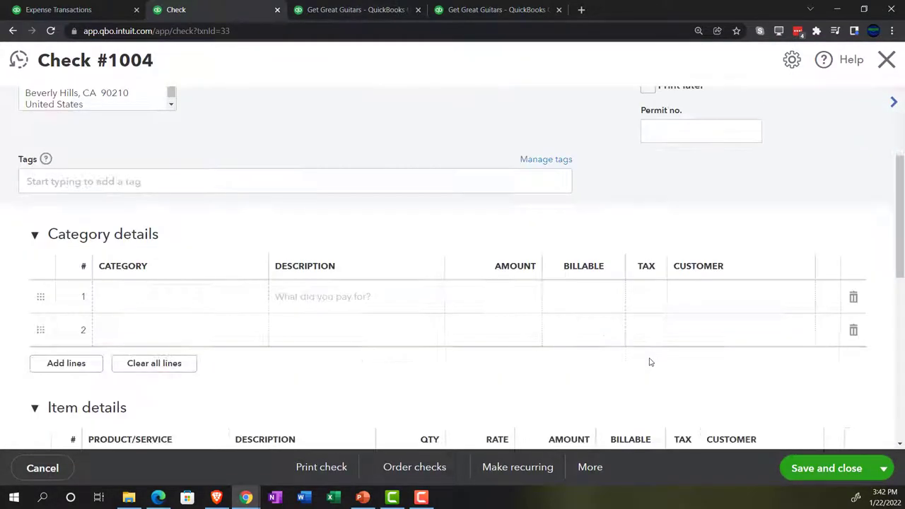
scroll(648, 361, "down", 3)
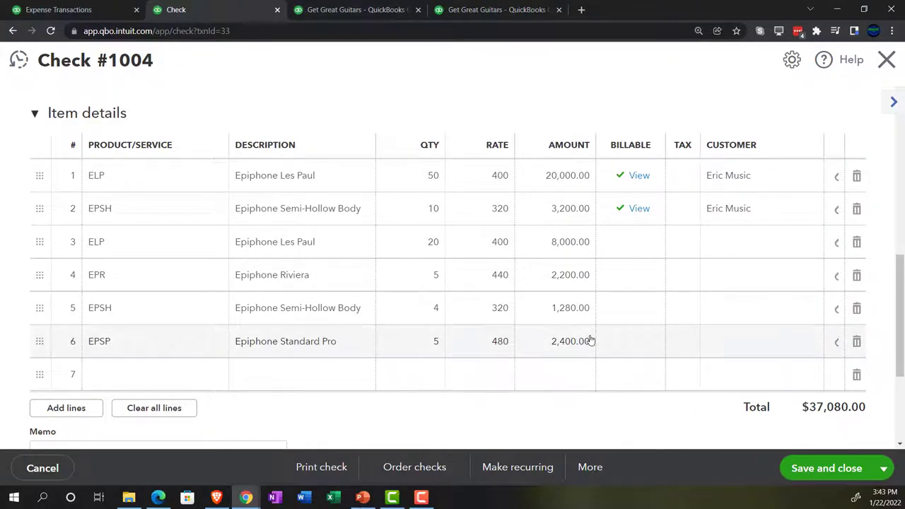
scroll(590, 340, "up", 3)
scroll(591, 340, "up", 2)
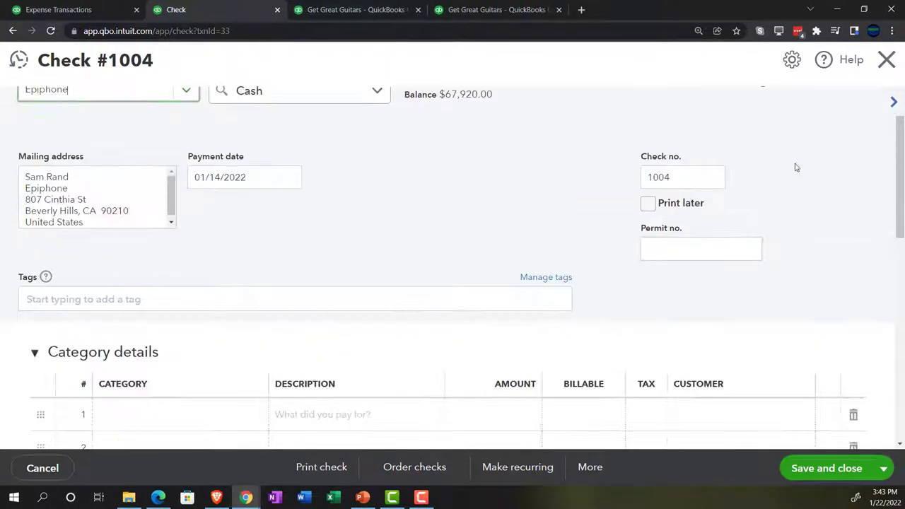
left_click(884, 64)
Return to the Balance Sheet and open the transactions behind the Inventory Asset balance
scroll(135, 305, "up", 4)
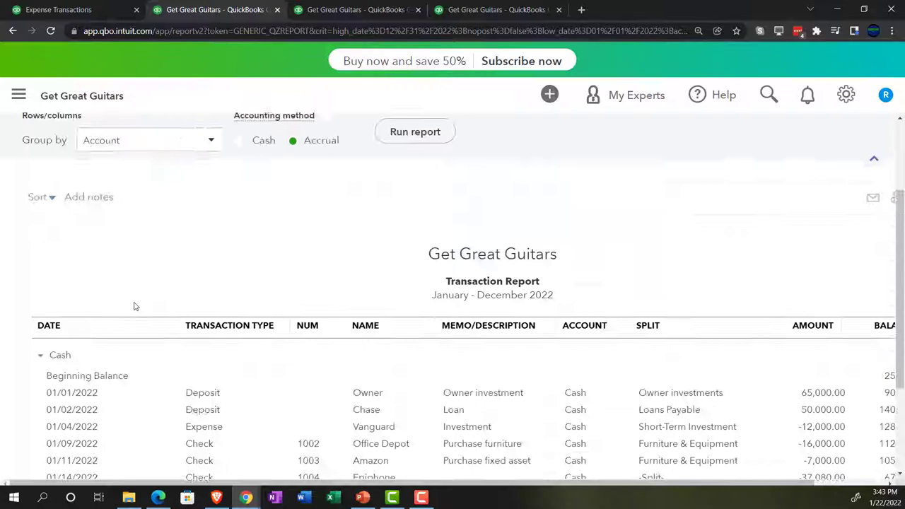
scroll(98, 247, "down", 3)
scroll(89, 233, "up", 4)
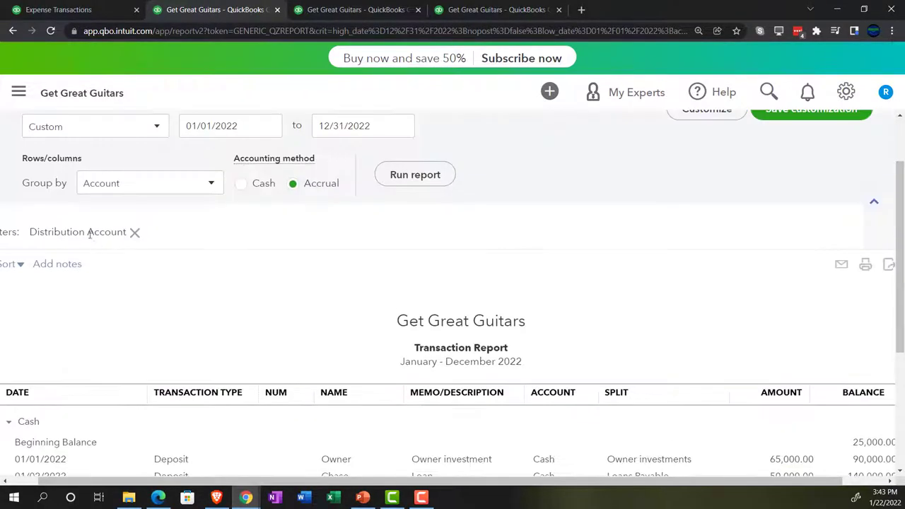
left_click(101, 170)
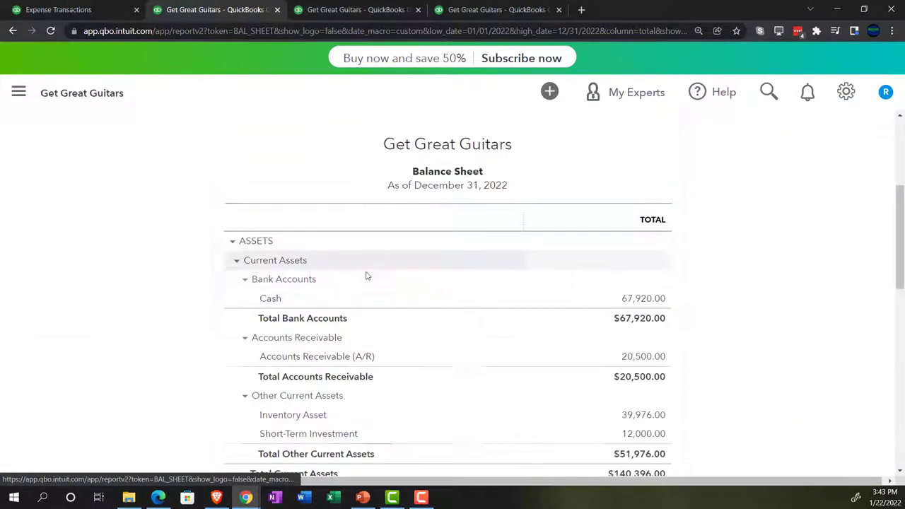
scroll(212, 335, "down", 2)
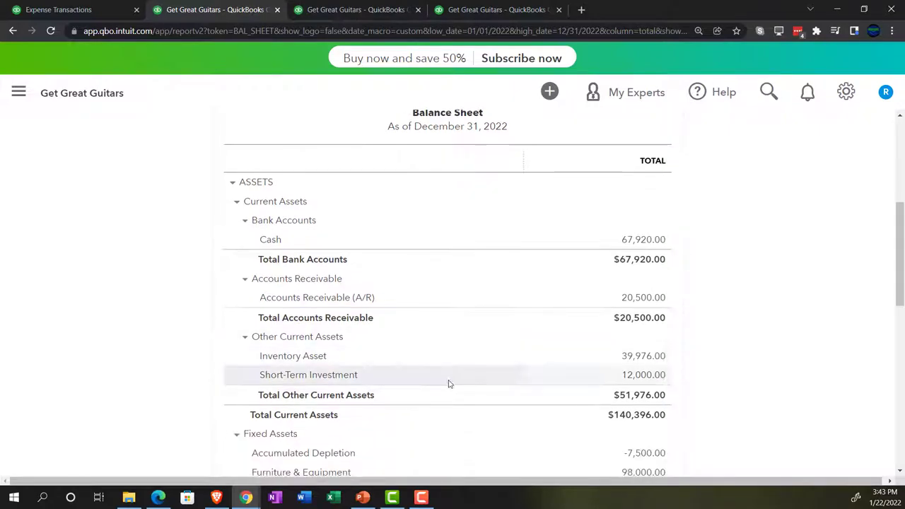
left_click(628, 357)
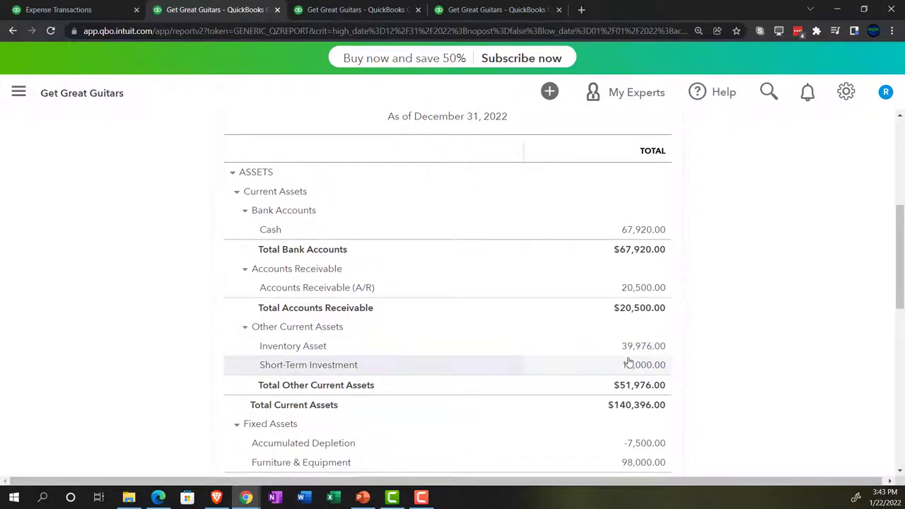
scroll(628, 363, "down", 2)
scroll(609, 364, "down", 1)
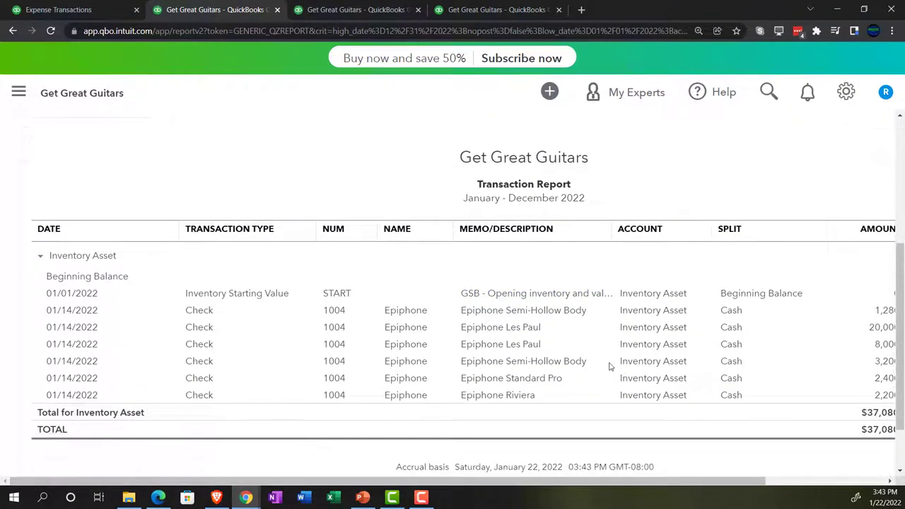
Review the check 1004 item lines in the Inventory Asset transaction report and return to the Balance Sheet
left_click_drag(603, 485, 584, 497)
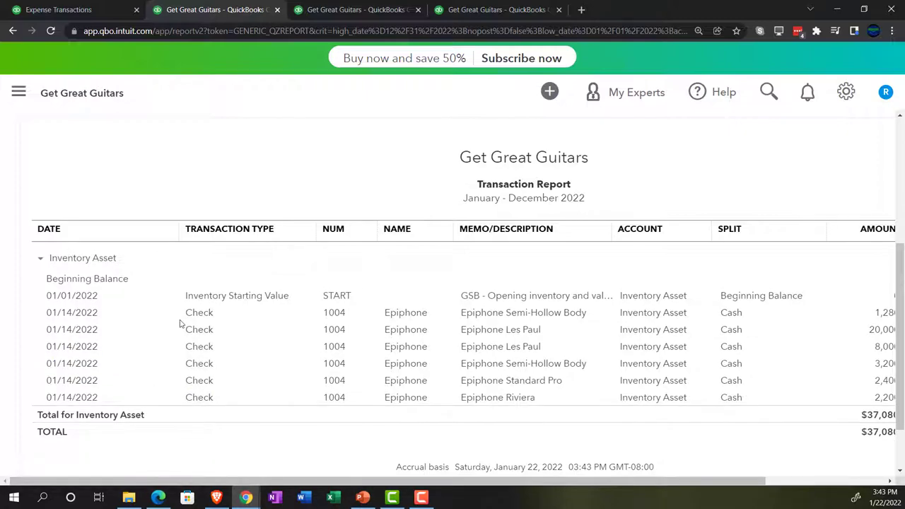
scroll(181, 325, "up", 4)
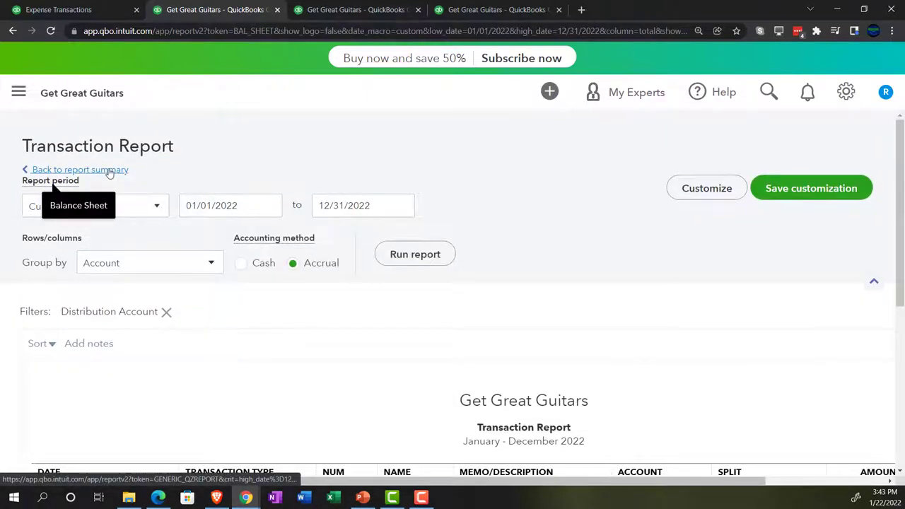
left_click(53, 172)
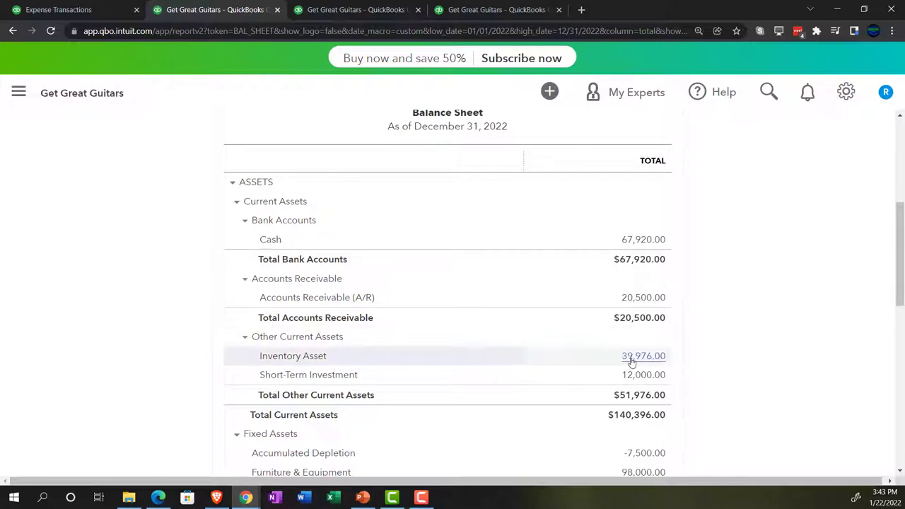
Switch to the Profit and Loss report's browser tab and open the Inventory Valuation Summary report there
left_click(357, 9)
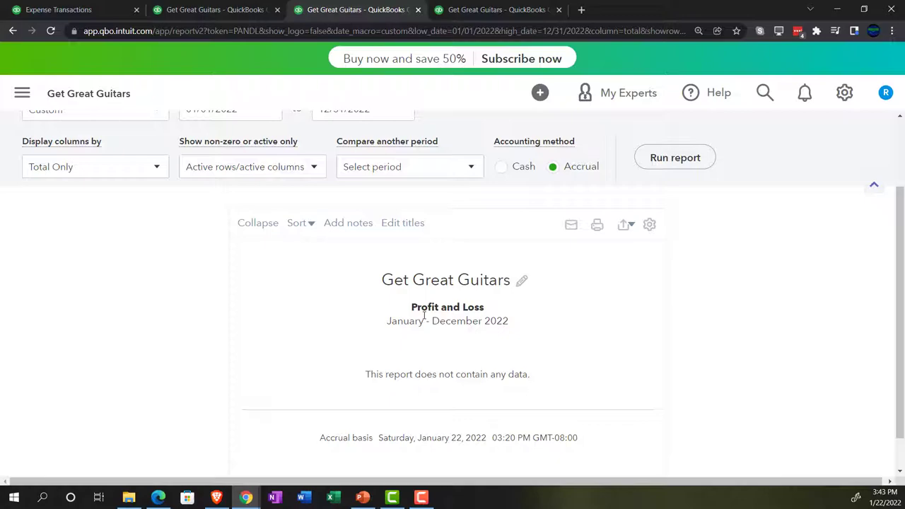
left_click(22, 92)
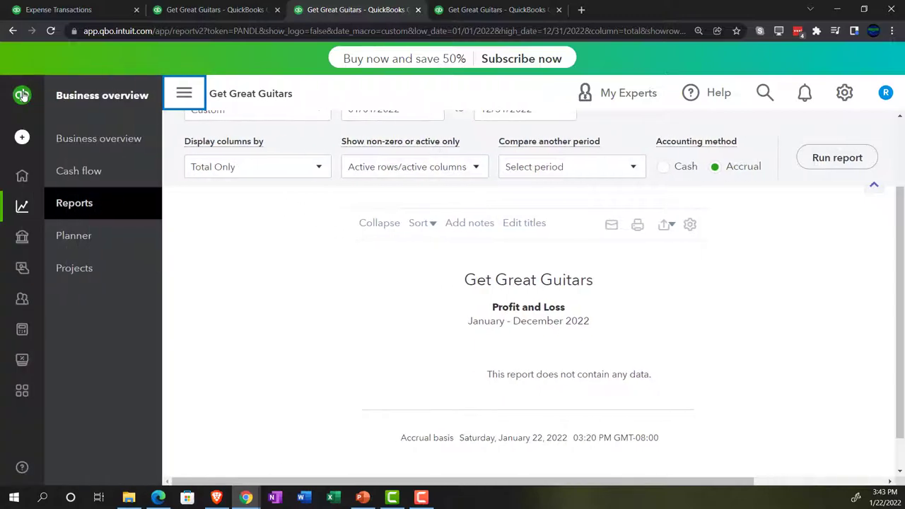
mouse_move(32, 262)
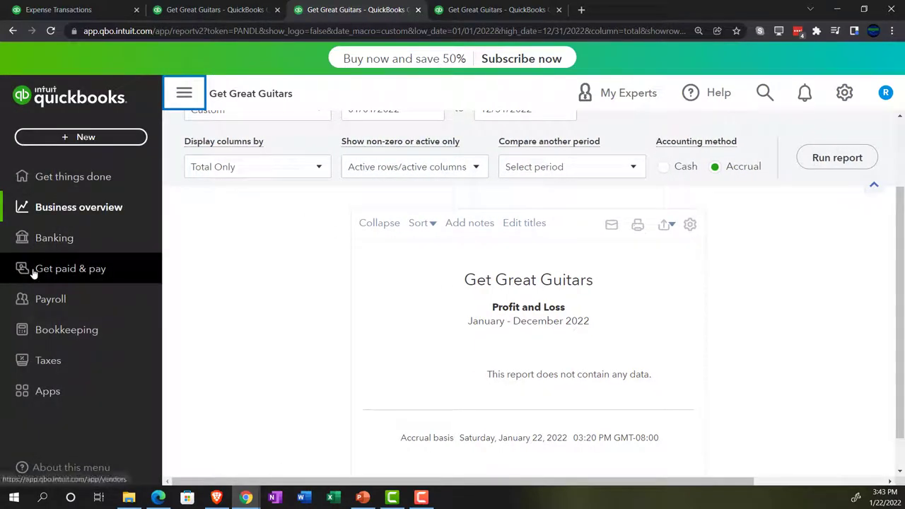
left_click(44, 208)
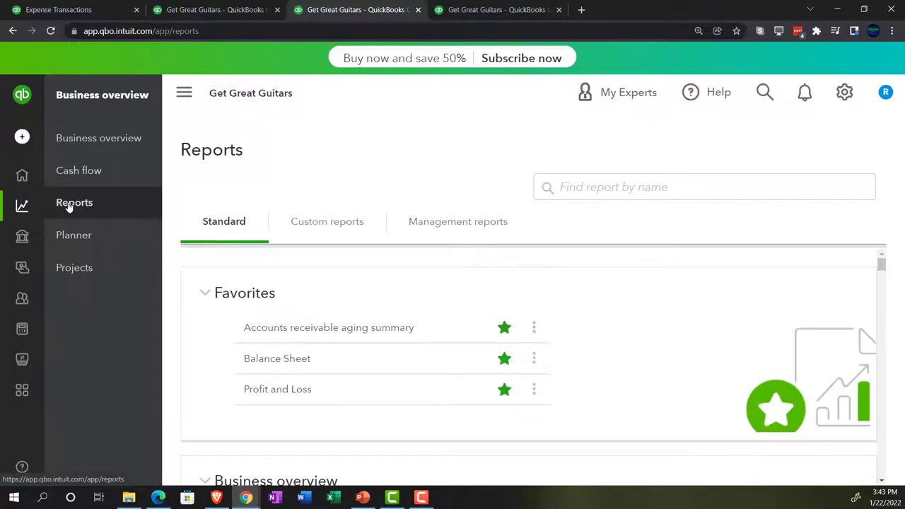
left_click(48, 205)
left_click(615, 188)
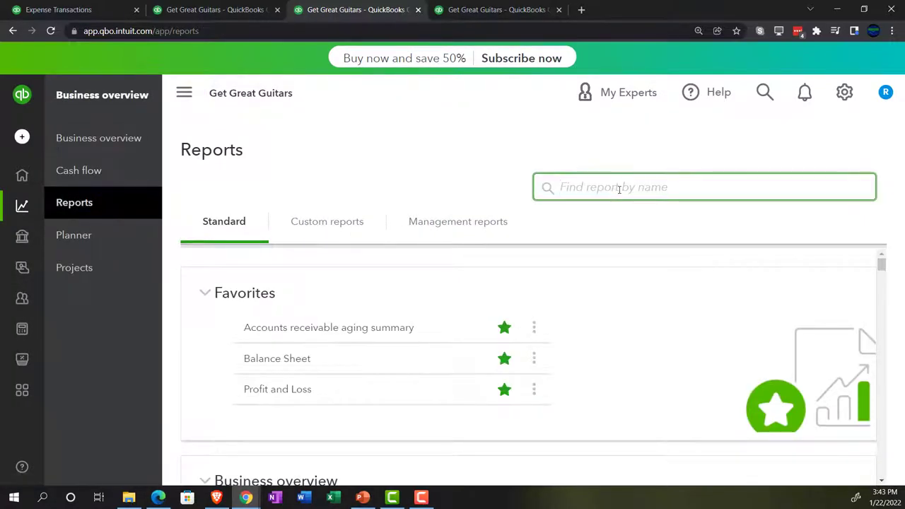
type("inve")
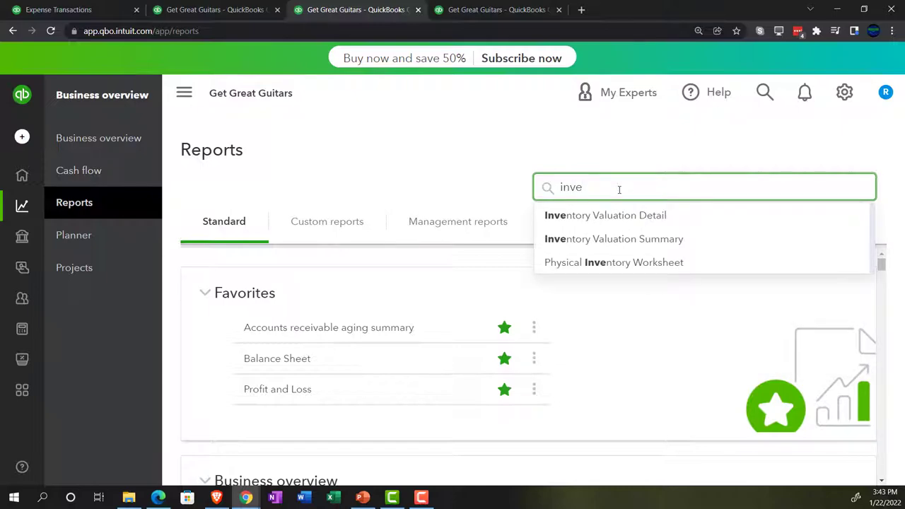
key("Down")
key("Down")
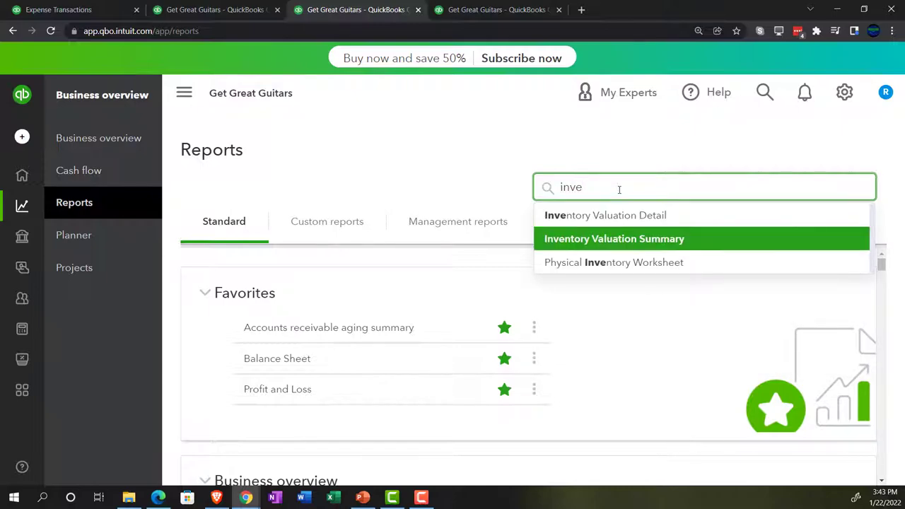
key("Return")
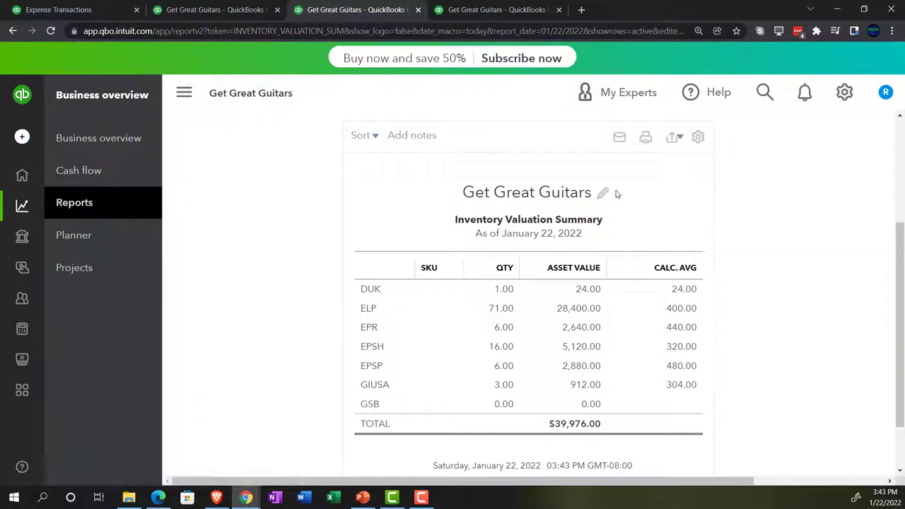
Enlarge the Inventory Valuation Summary and compare its total asset value with the Inventory Asset balance on the Balance Sheet
left_click(185, 94)
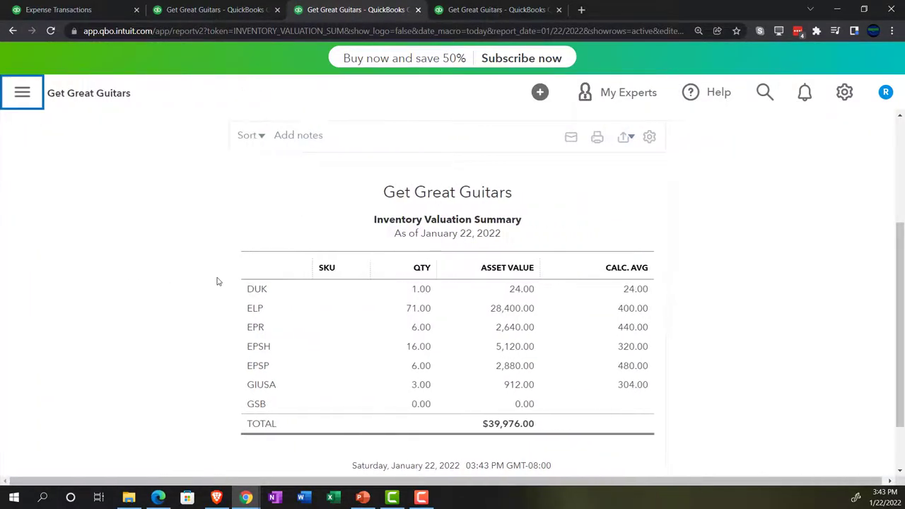
key("ctrl+plus")
key("ctrl+plus")
key("ctrl+plus")
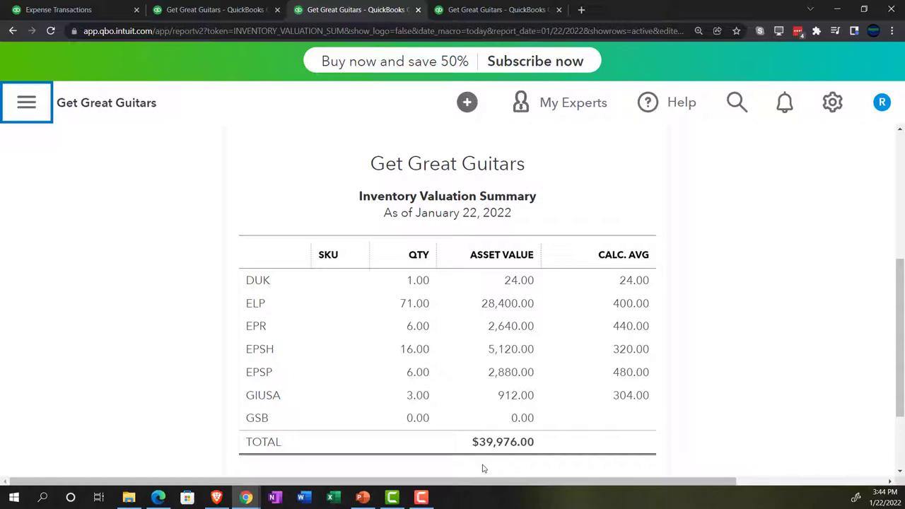
left_click(240, 9)
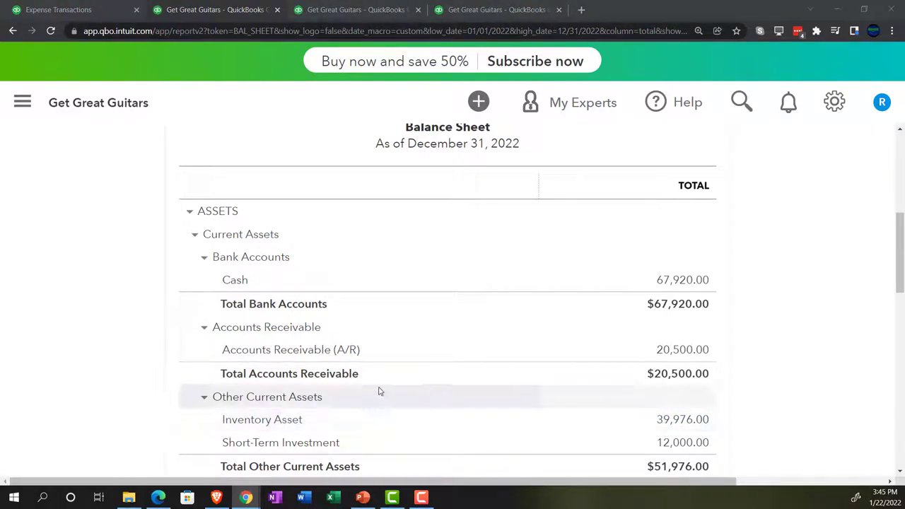
Open the Expense Transactions list in the first browser tab, one zoom level smaller and with the navigation pane hidden
left_click(44, 10)
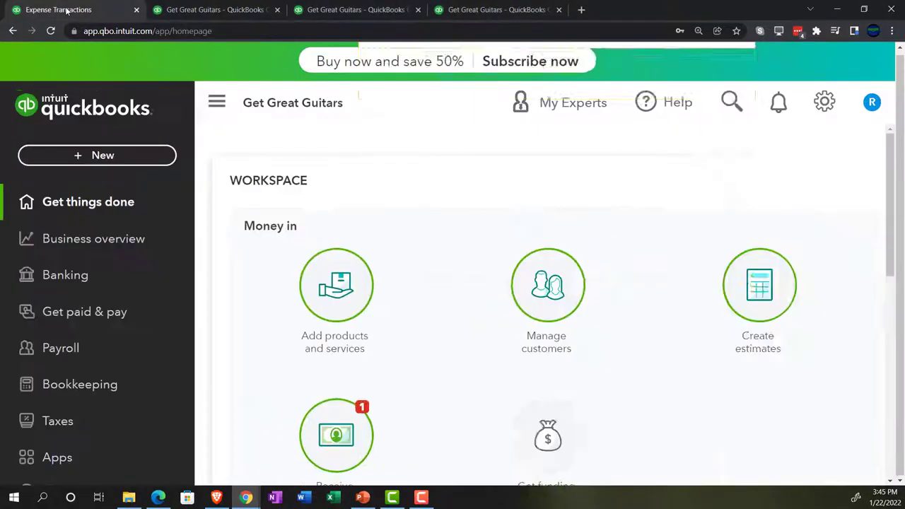
key("ctrl+minus")
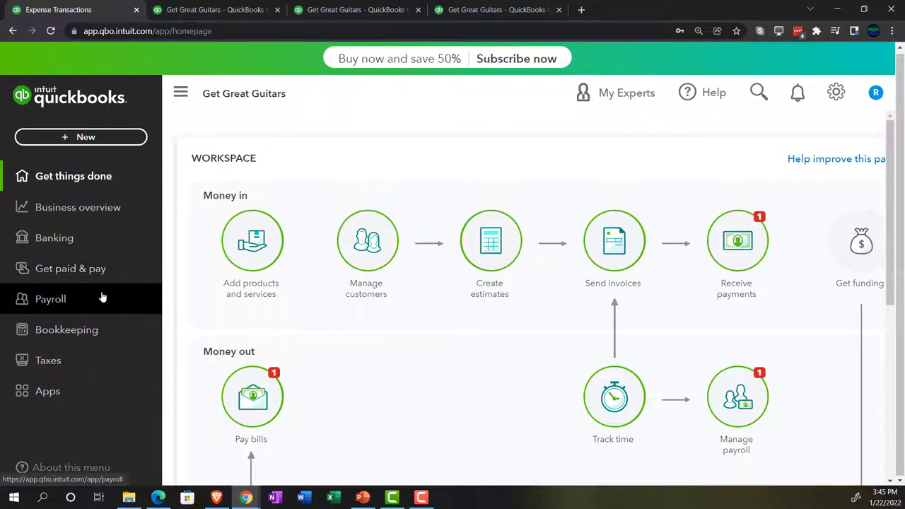
left_click(90, 331)
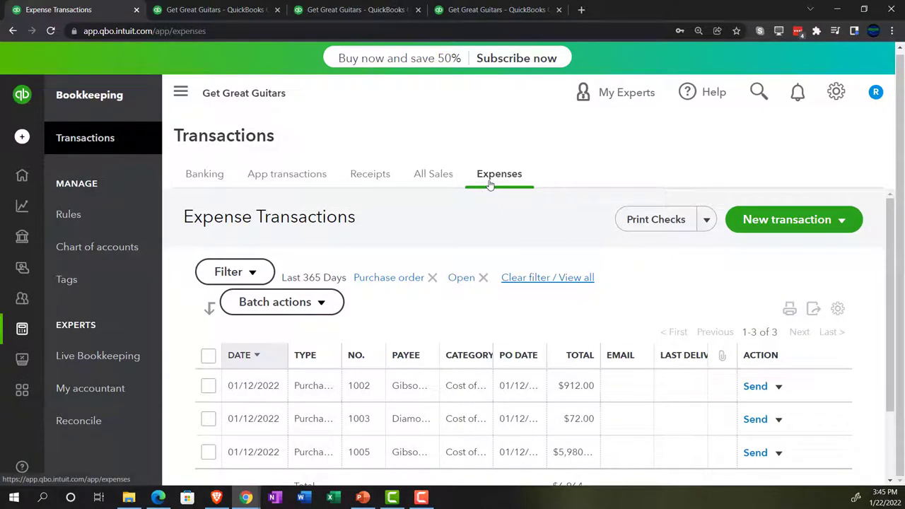
left_click(180, 92)
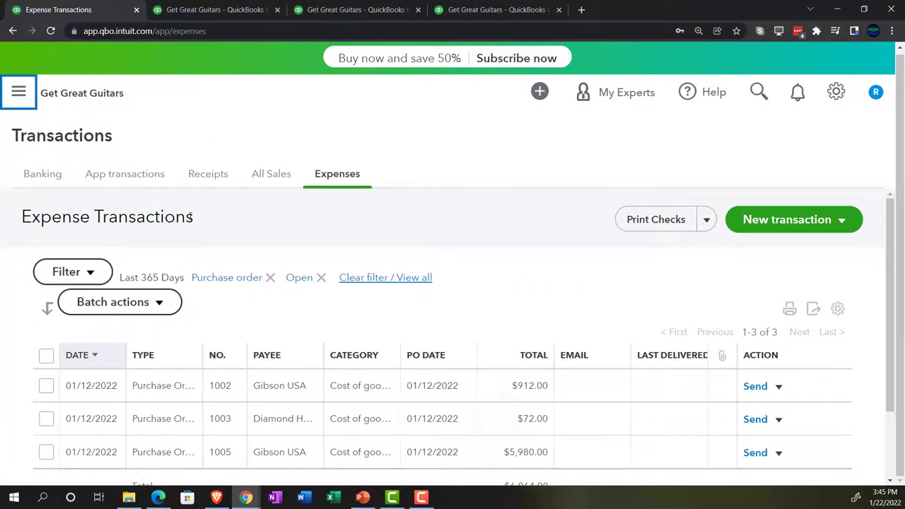
Filter the expense list to purchase orders of all statuses from the last 365 days and review them
scroll(191, 217, "down", 1)
left_click(71, 213)
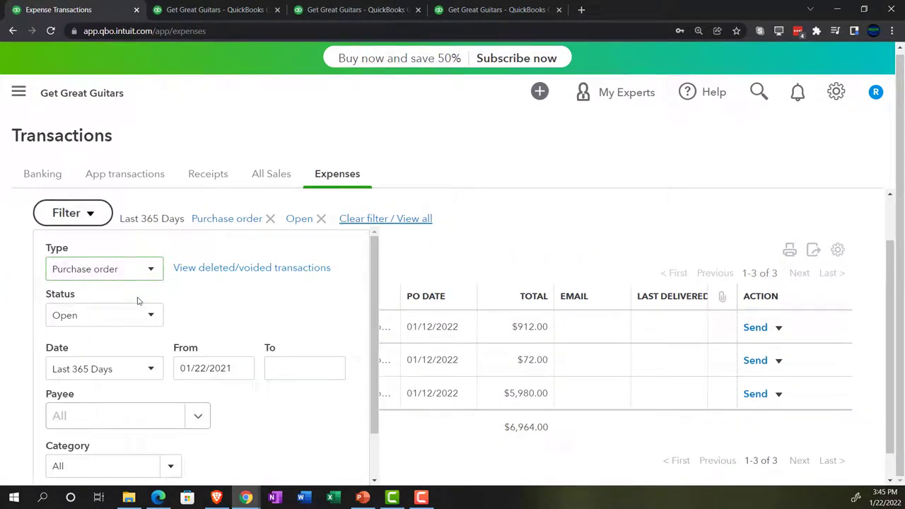
left_click(150, 315)
left_click(121, 342)
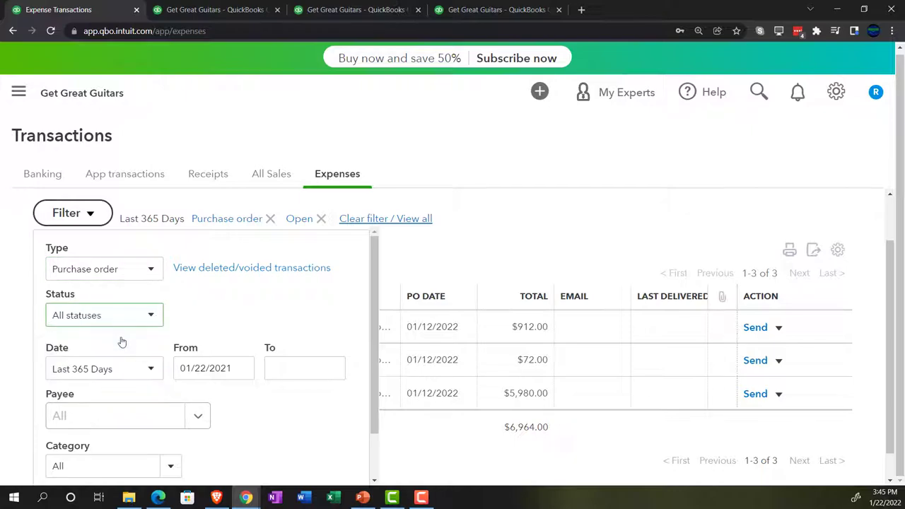
scroll(120, 341, "down", 1)
left_click(317, 455)
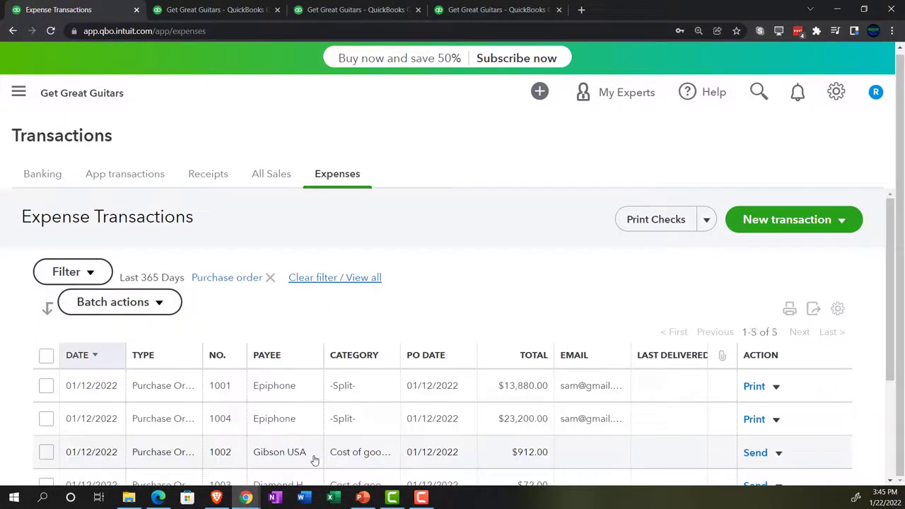
scroll(317, 428, "down", 2)
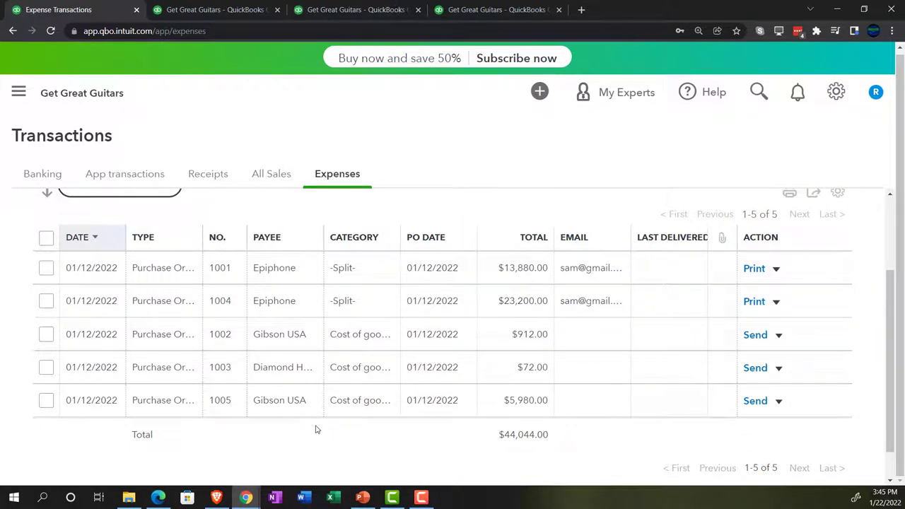
scroll(316, 429, "up", 2)
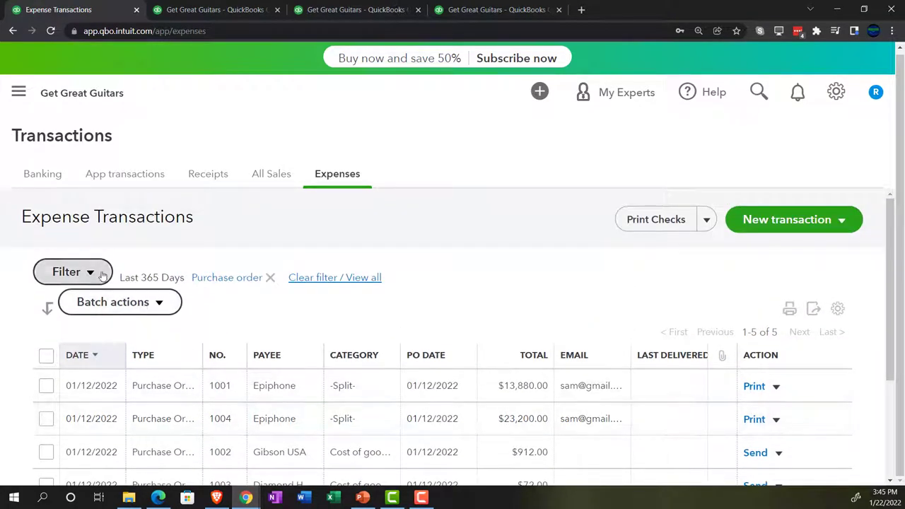
Filter the purchase order list by Open status and review the orders that still need processing
left_click(94, 272)
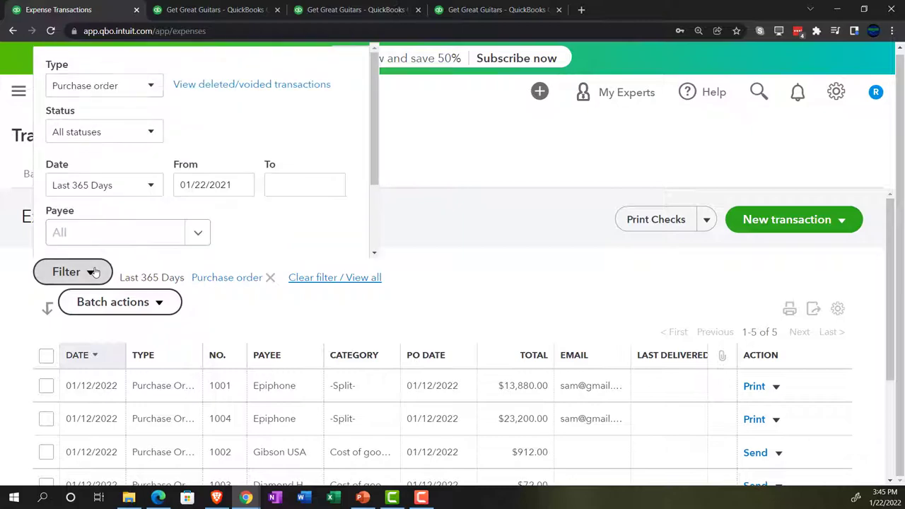
left_click(150, 136)
left_click(78, 181)
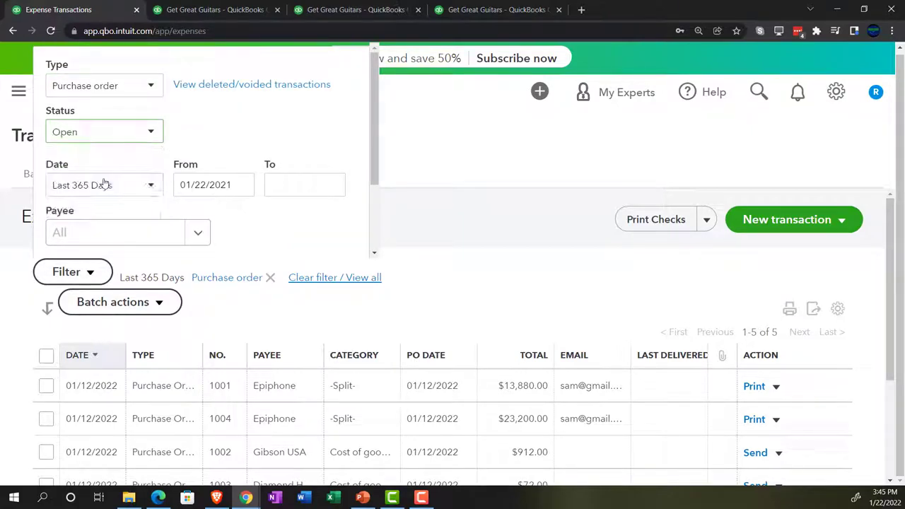
scroll(292, 196, "down", 3)
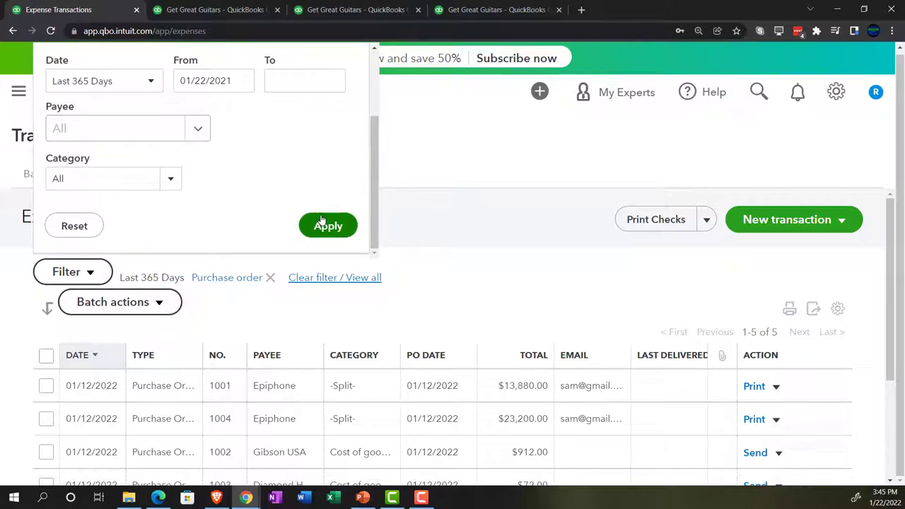
left_click(320, 221)
scroll(422, 284, "down", 1)
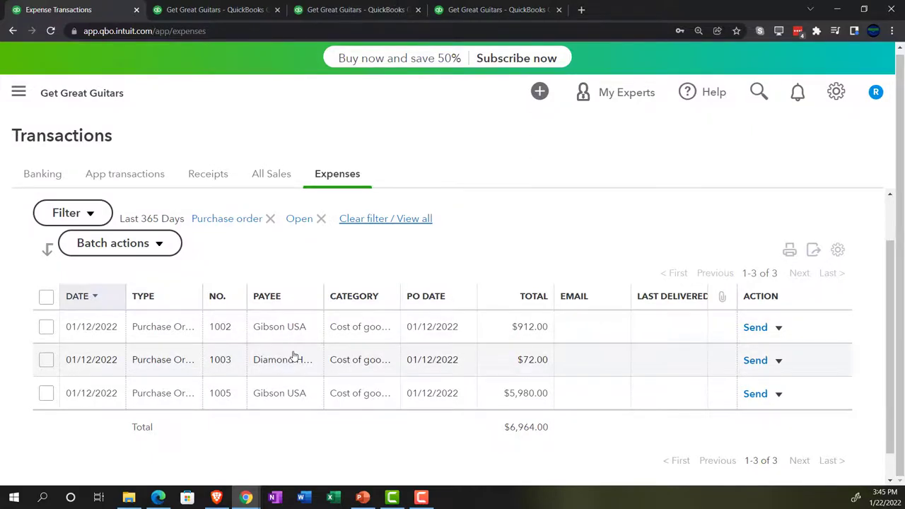
scroll(291, 356, "up", 1)
Start a new check to vendor Gibson USA and add purchase order #1005 to it
left_click(19, 93)
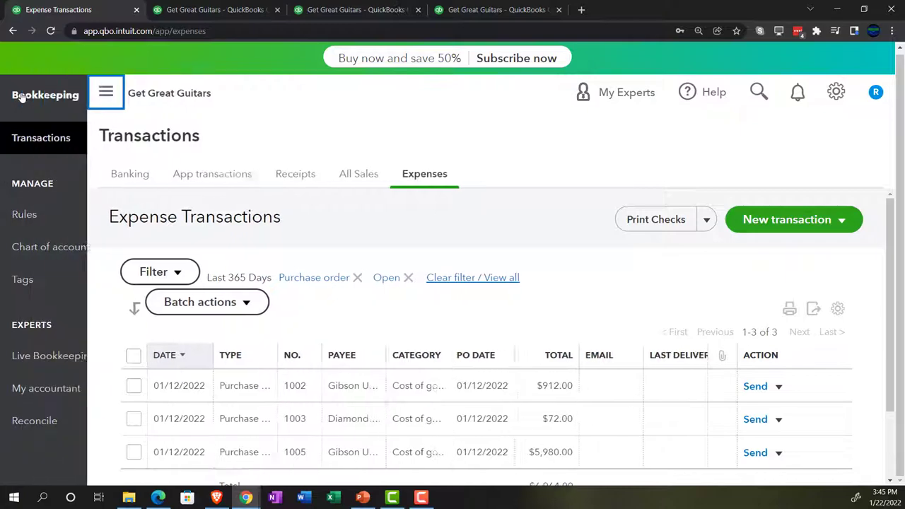
left_click(22, 136)
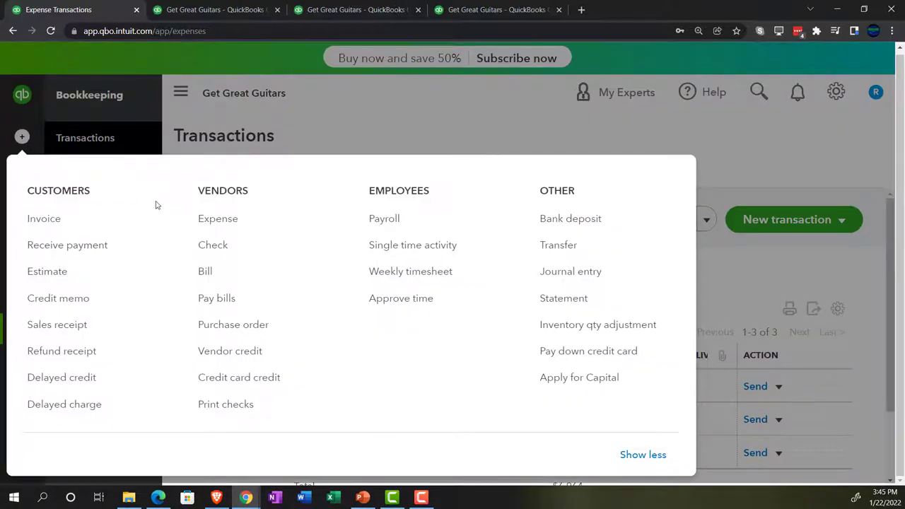
left_click(213, 244)
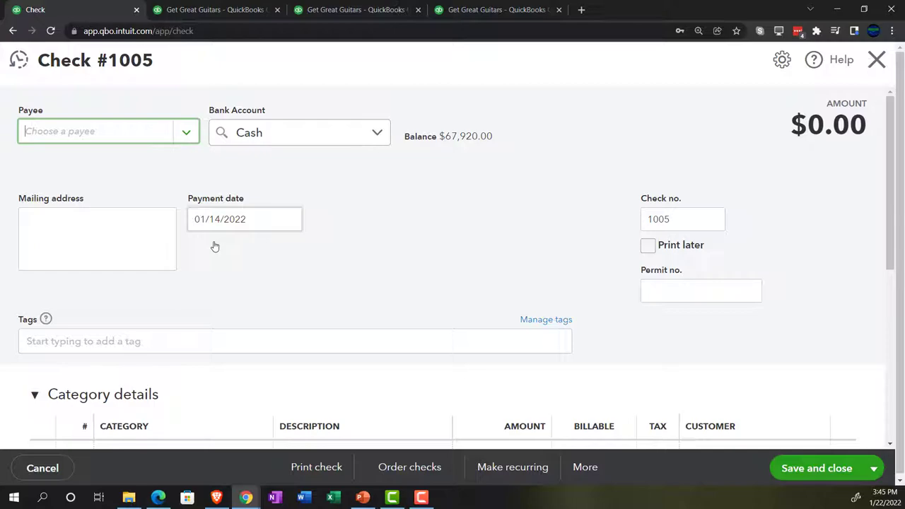
type("Gib")
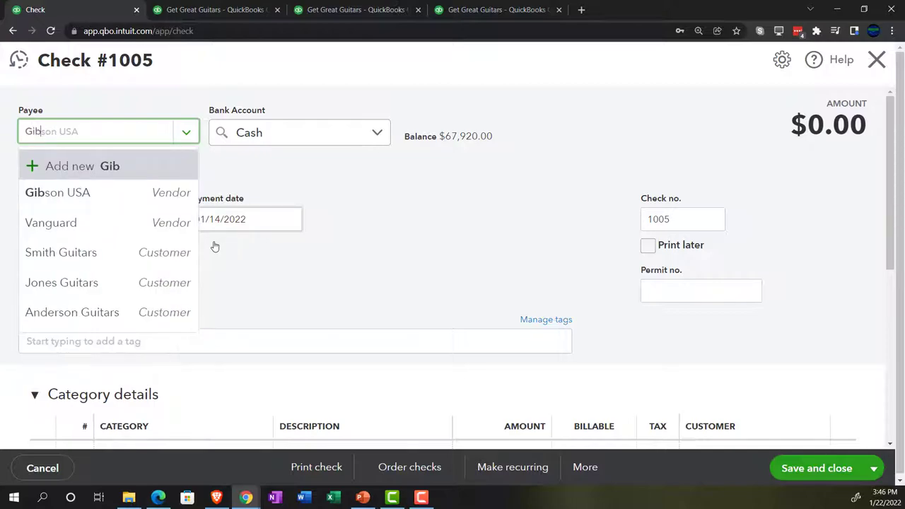
key("Down")
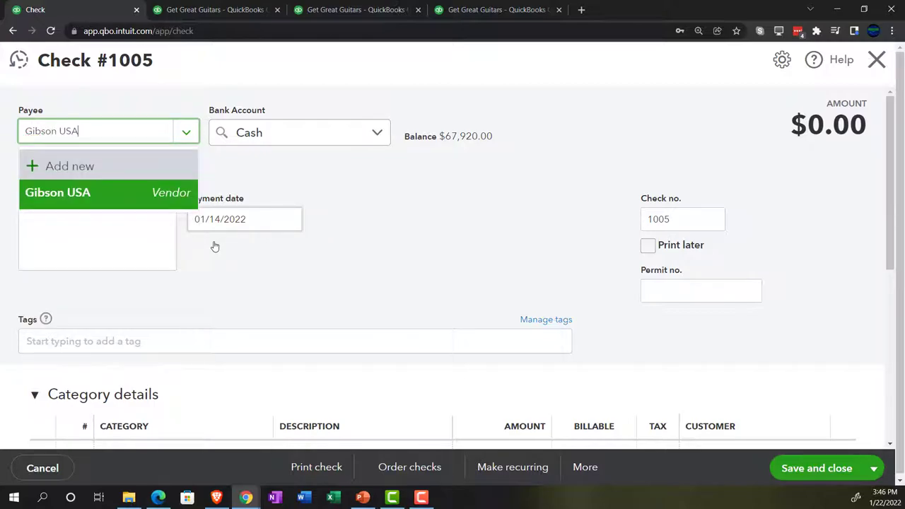
key("Tab")
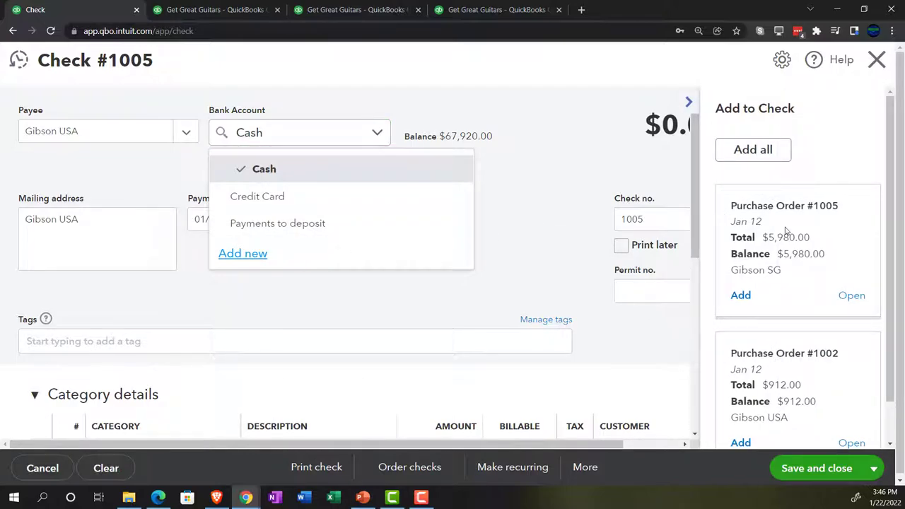
scroll(784, 230, "down", 1)
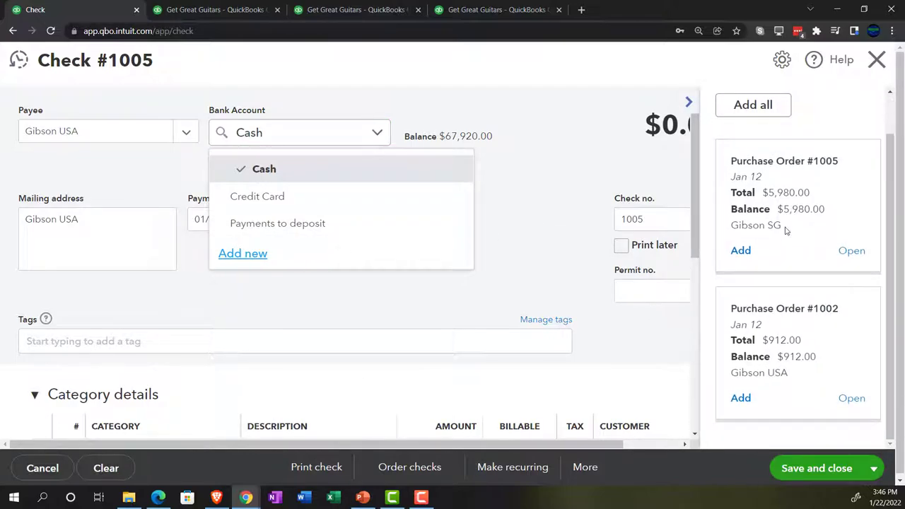
left_click(740, 251)
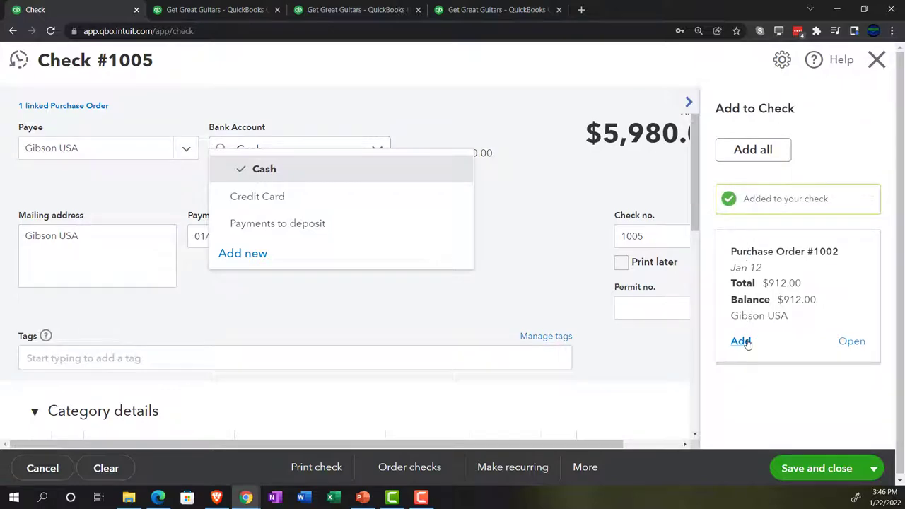
Add the $912.00 purchase order to the Gibson USA check, keep Cash as bank account, and set the payment date to 01/15/2022
left_click(742, 342)
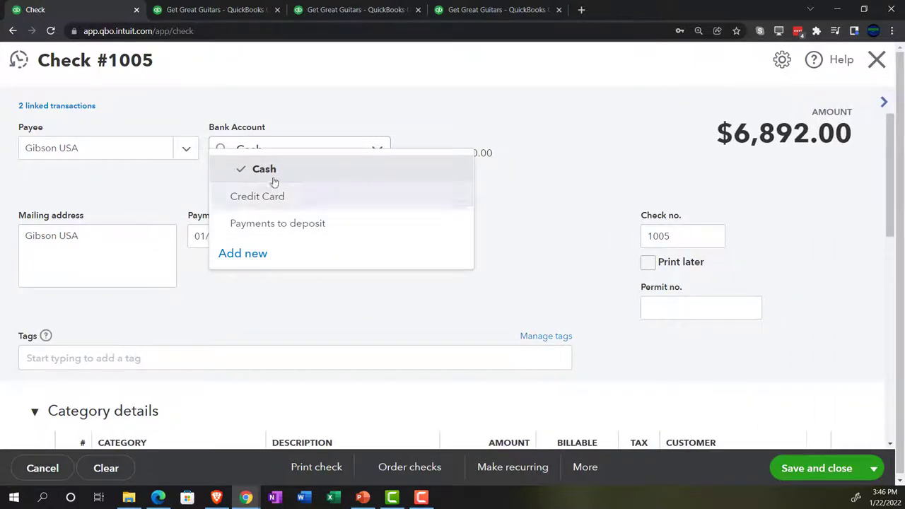
left_click(271, 171)
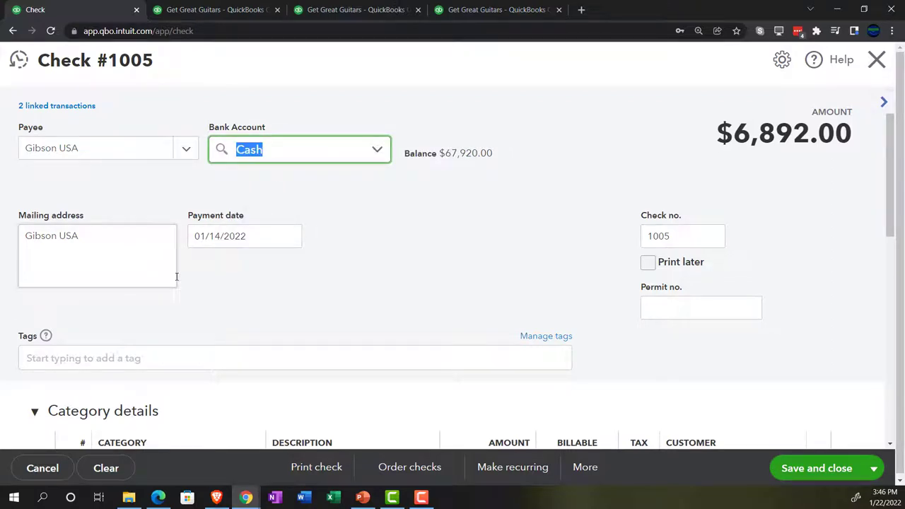
key("Tab")
key("Tab")
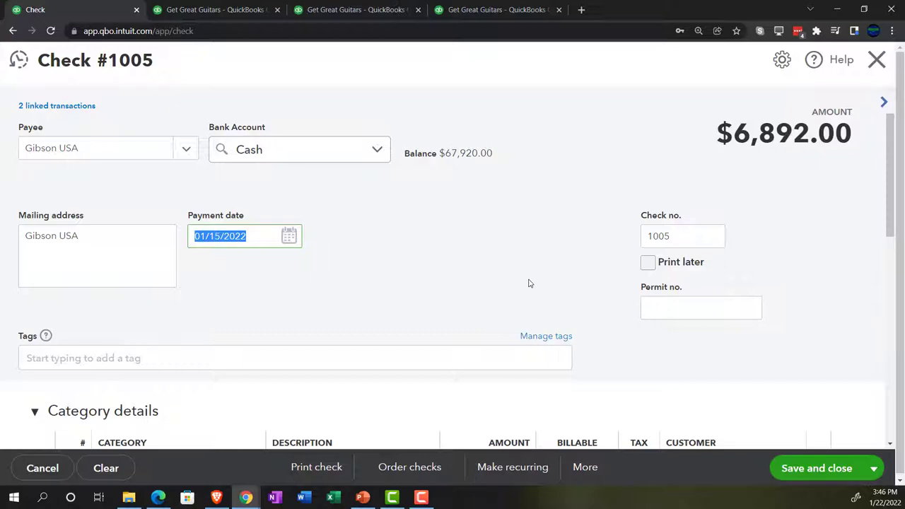
key("Tab")
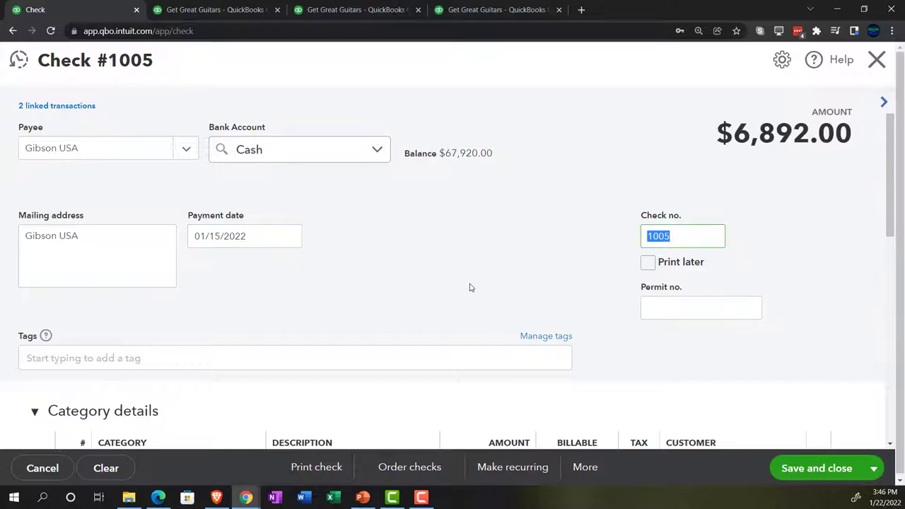
Mark the GSB line for Music Stuff Store as billable and taxable, and save and close the Gibson USA check
scroll(470, 288, "down", 5)
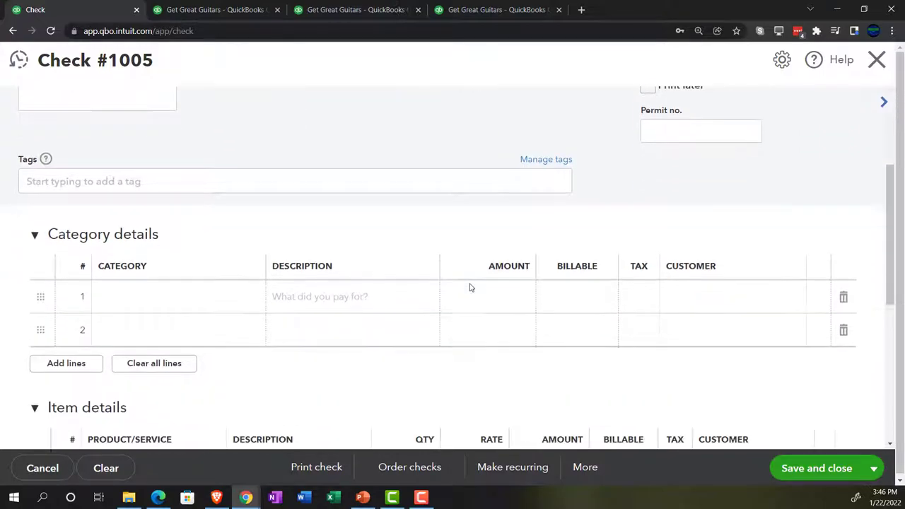
scroll(450, 289, "down", 3)
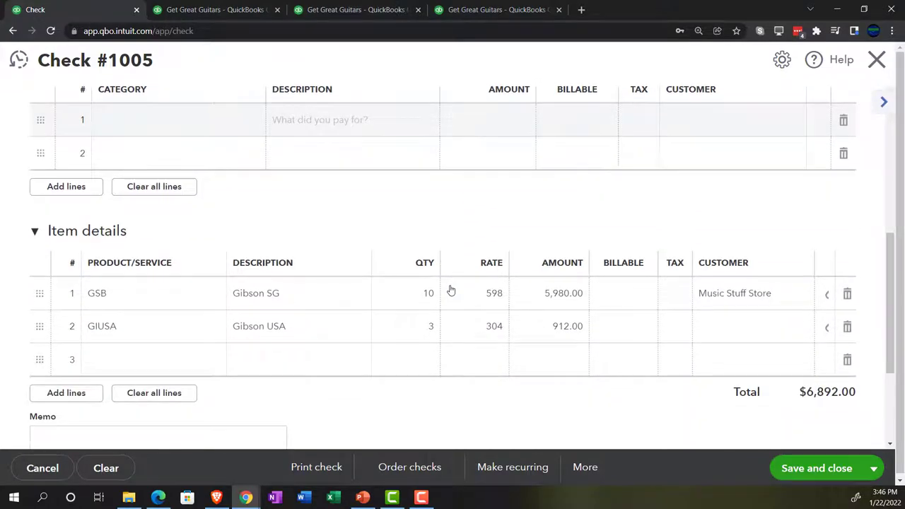
key("ctrl+minus")
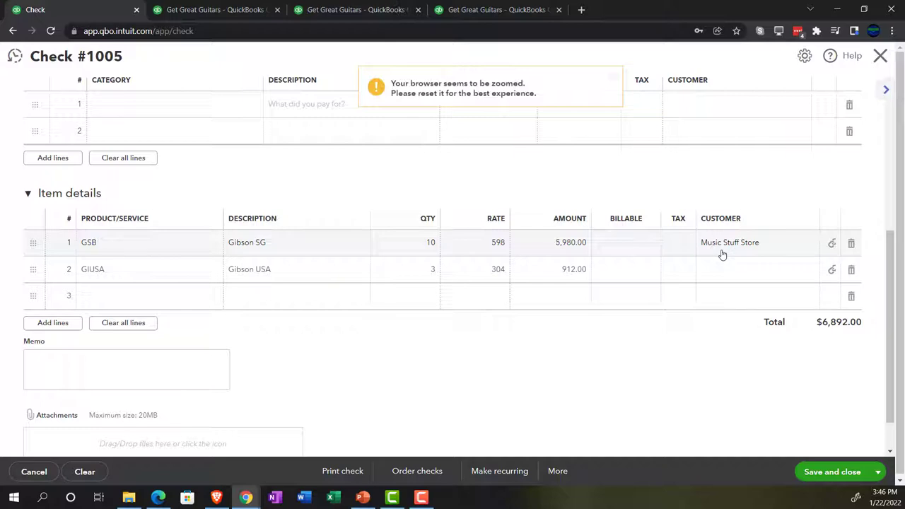
left_click(629, 248)
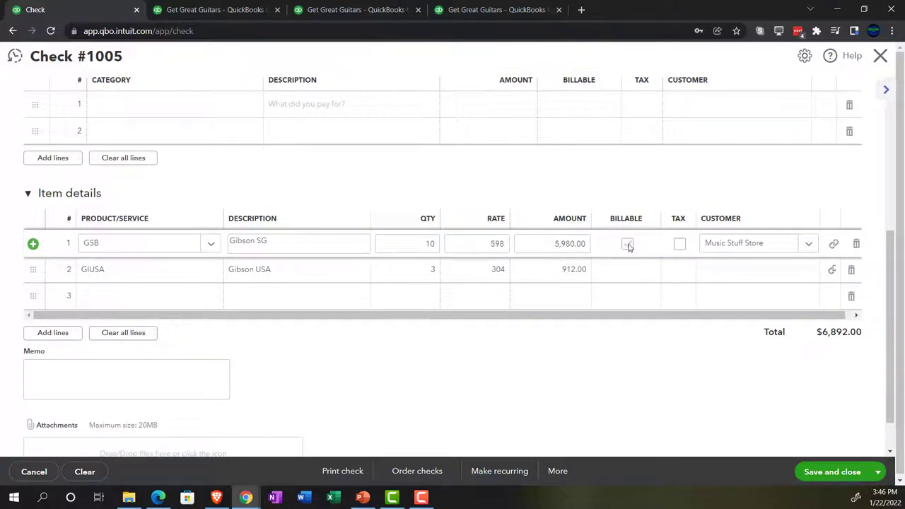
left_click(627, 245)
left_click(678, 245)
left_click(834, 471)
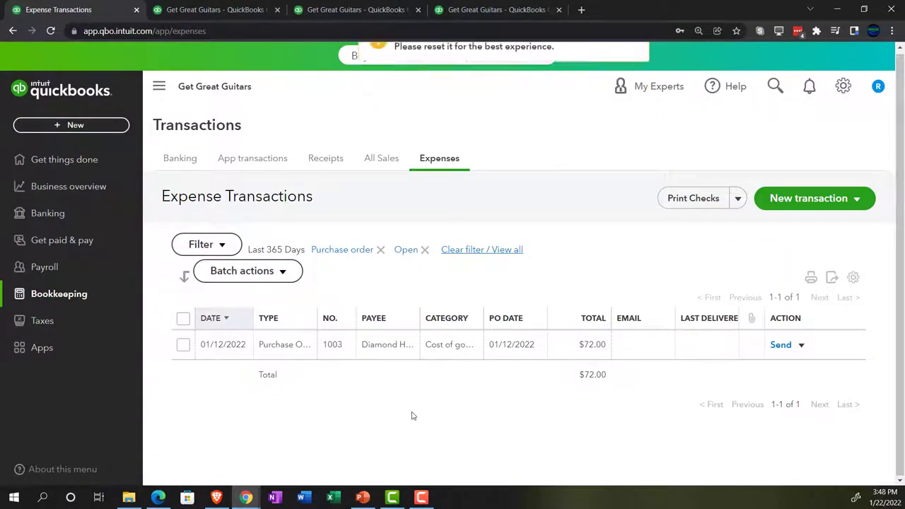
Review the filter settings and the purchase orders still open in the expense list
left_click(82, 302)
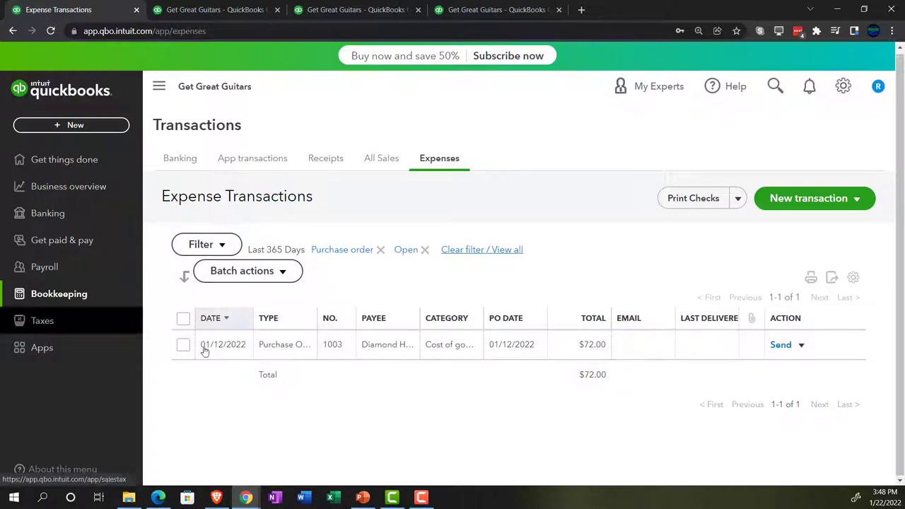
left_click(224, 245)
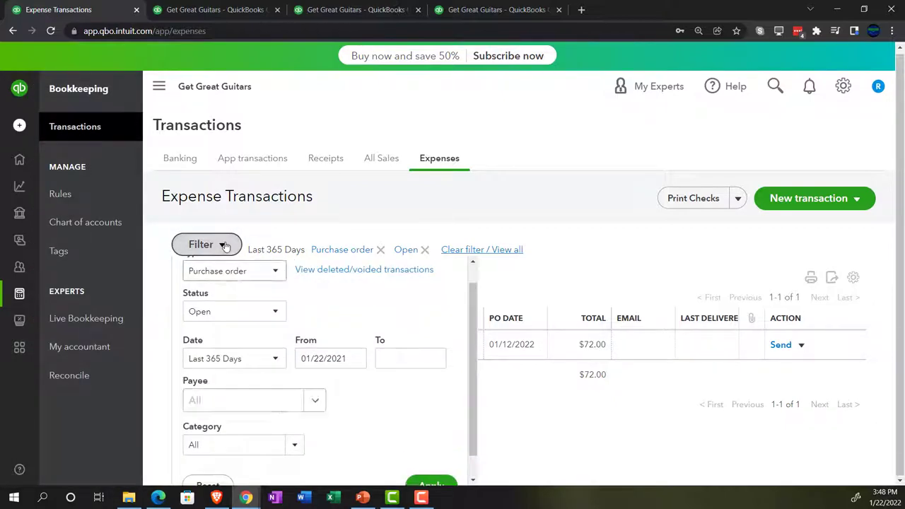
left_click(225, 244)
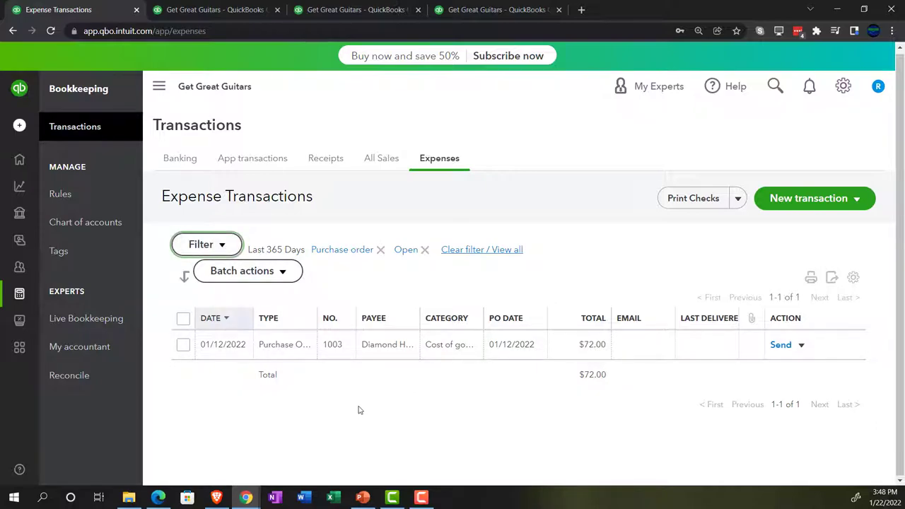
Examine the Cash account's transaction detail from the Balance Sheet for the Gibson USA check, and return to the report summary
left_click(207, 9)
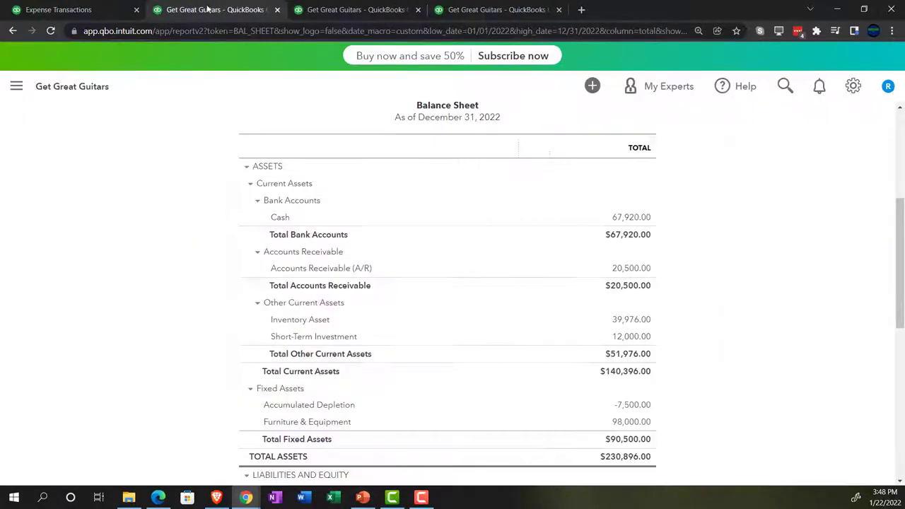
key("ctrl+plus")
key("ctrl+plus")
key("ctrl+plus")
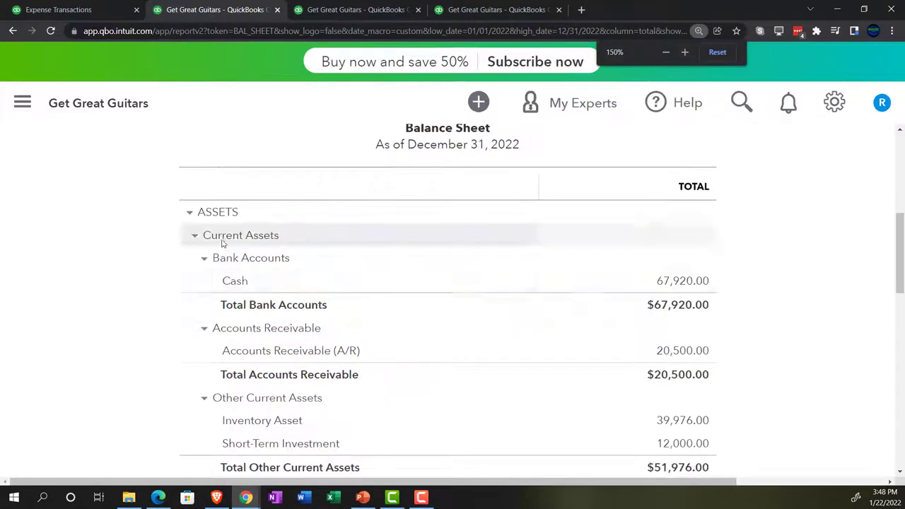
left_click(677, 281)
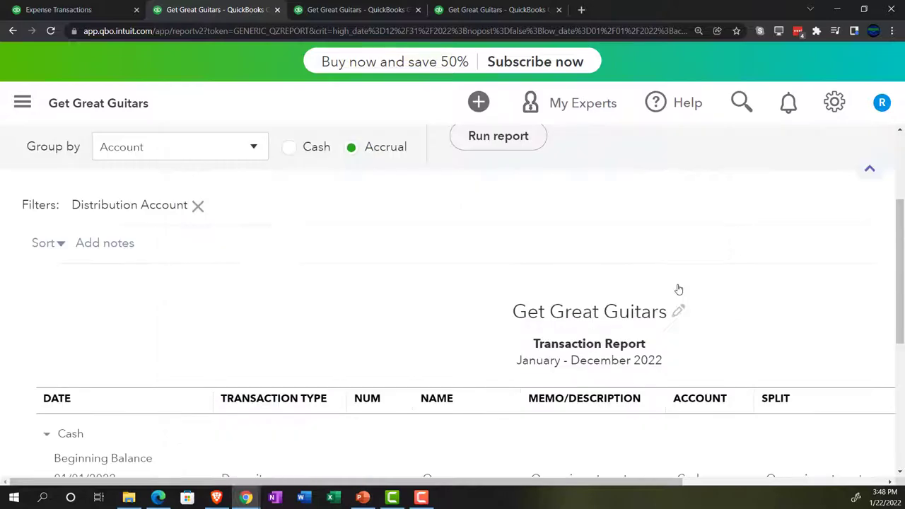
key("ctrl+minus")
key("ctrl+minus")
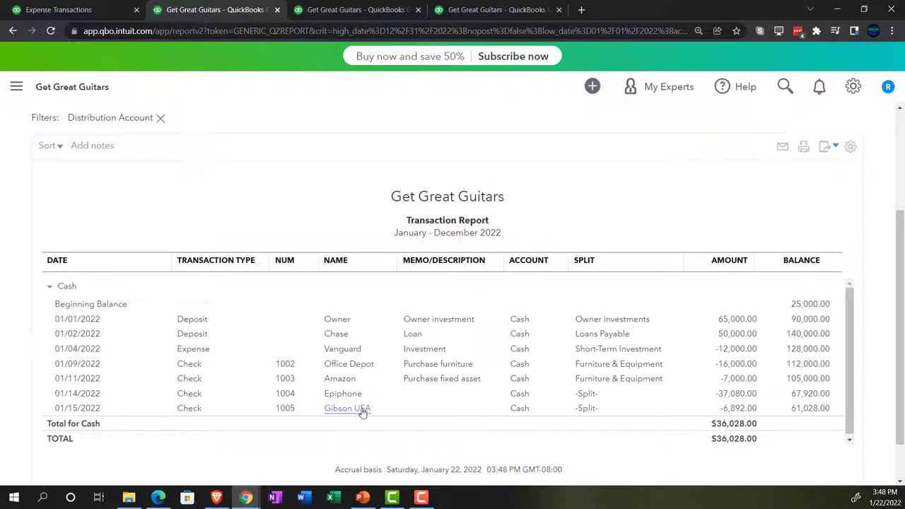
scroll(355, 407, "up", 5)
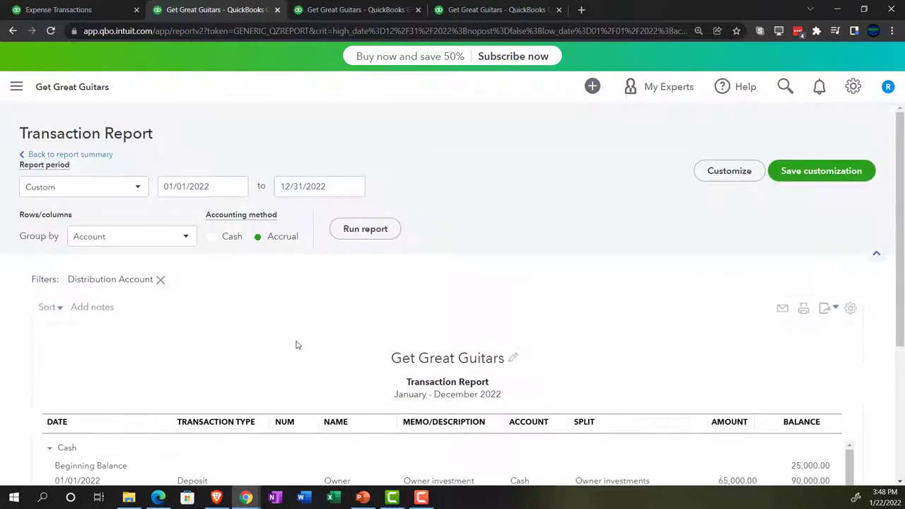
left_click(101, 154)
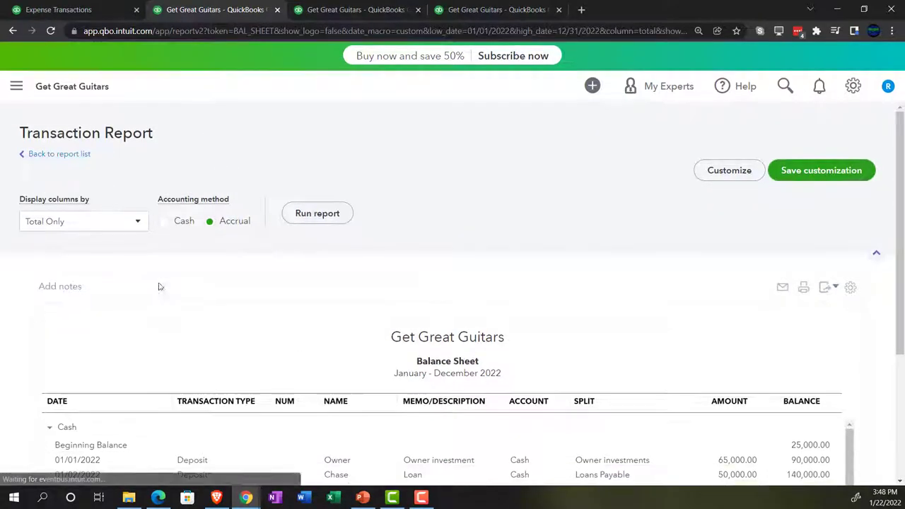
Open the Inventory Asset transaction detail from the Balance Sheet and examine the Gibson USA check lines
scroll(161, 313, "down", 3)
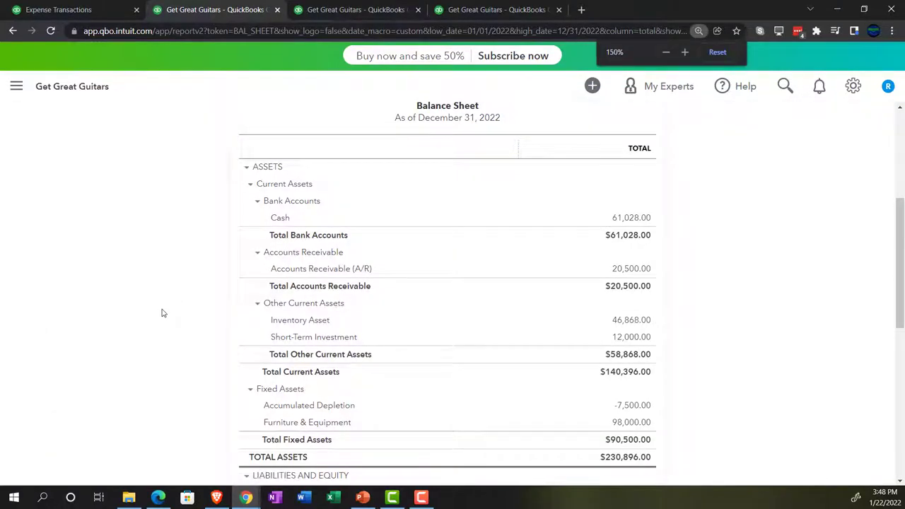
key("ctrl+plus")
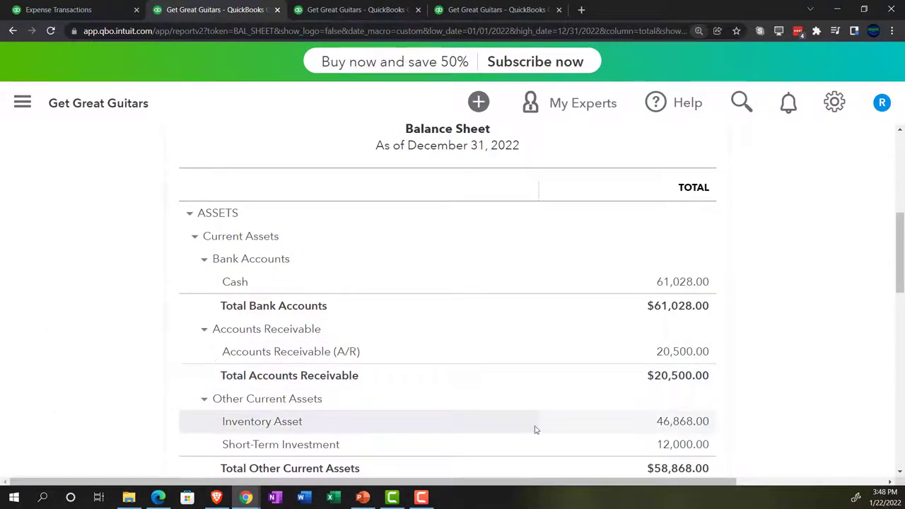
left_click(677, 424)
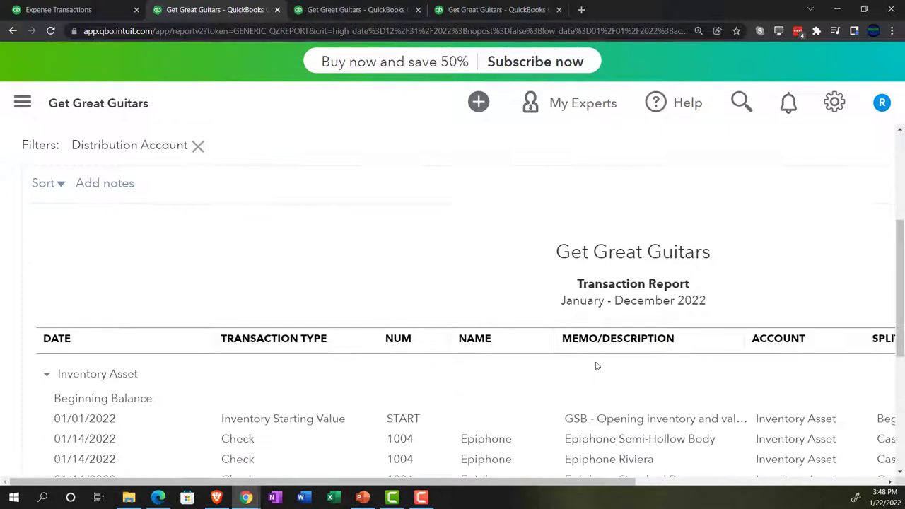
key("ctrl+minus")
key("ctrl+minus")
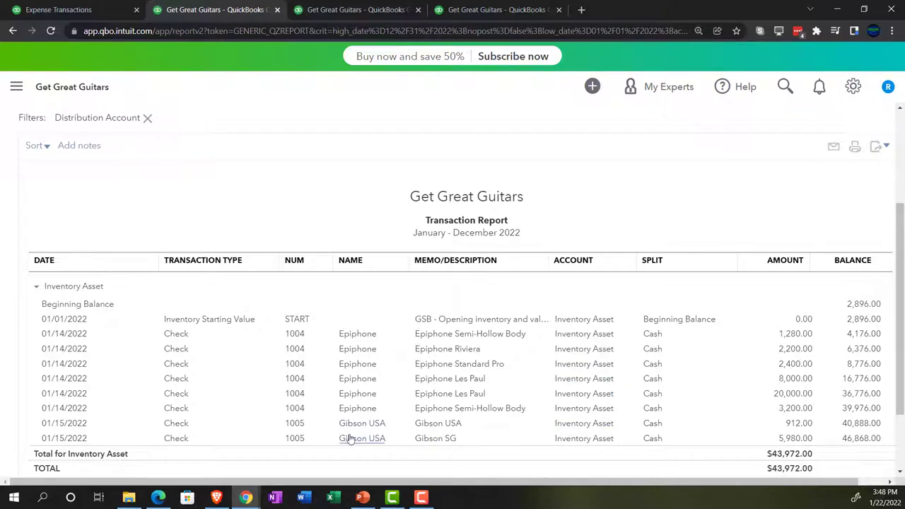
Open the check behind the Gibson SG inventory entry, review its item lines and header, and close it
left_click(789, 438)
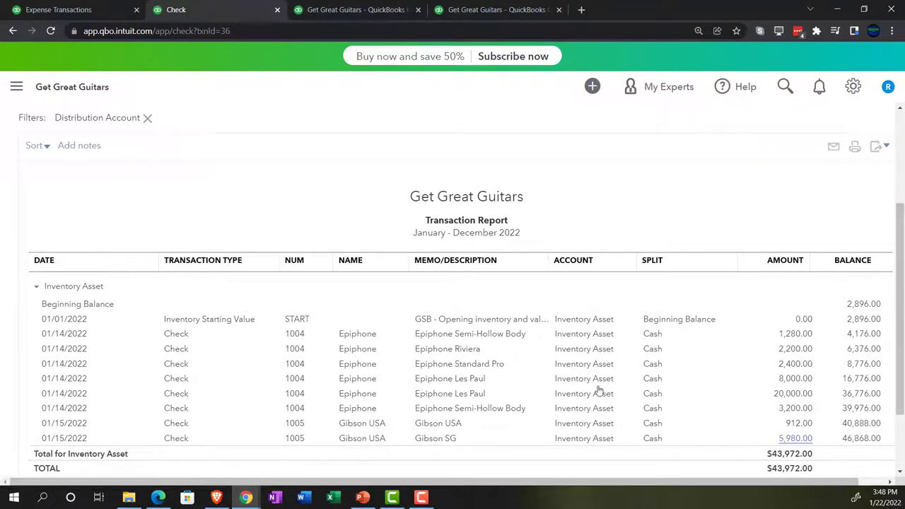
scroll(592, 385, "down", 4)
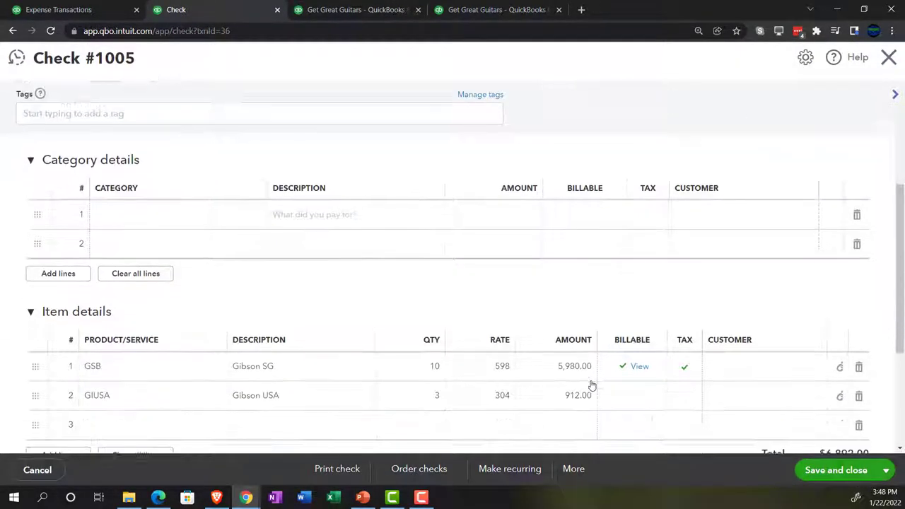
key("ctrl+minus")
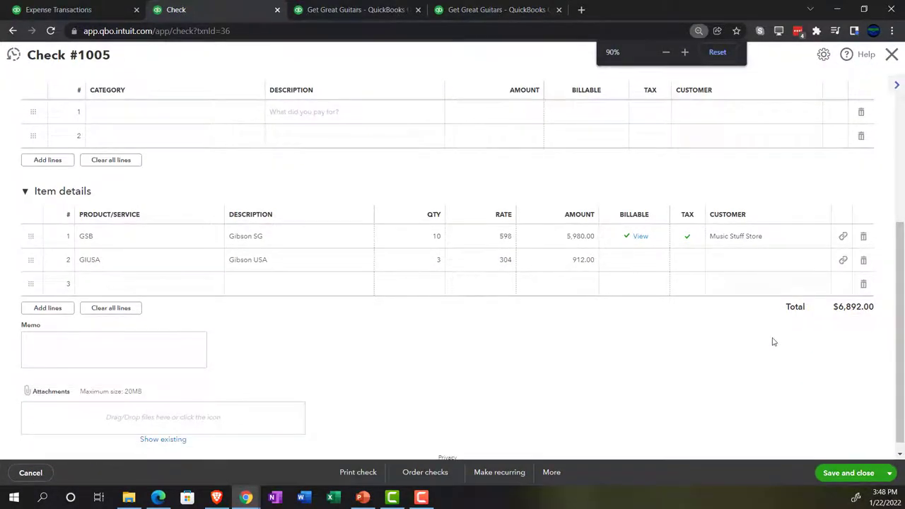
key("ctrl+minus")
scroll(358, 387, "up", 3)
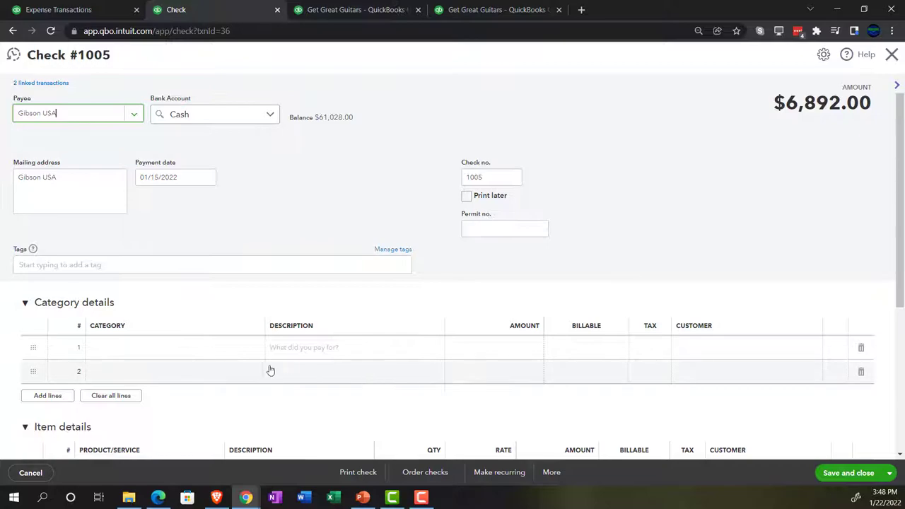
left_click(891, 54)
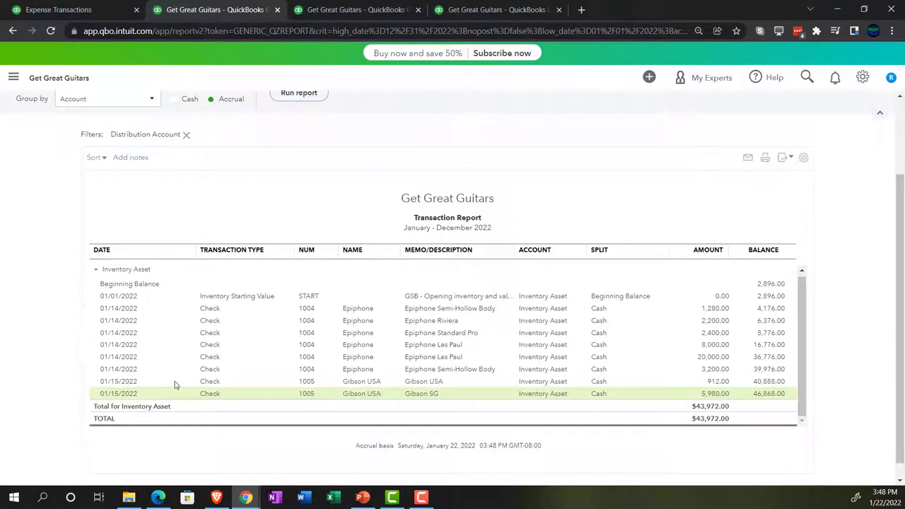
Reopen the Gibson SG check, inspect its linked $912.00 purchase order, and return to the Balance Sheet
left_click(709, 394)
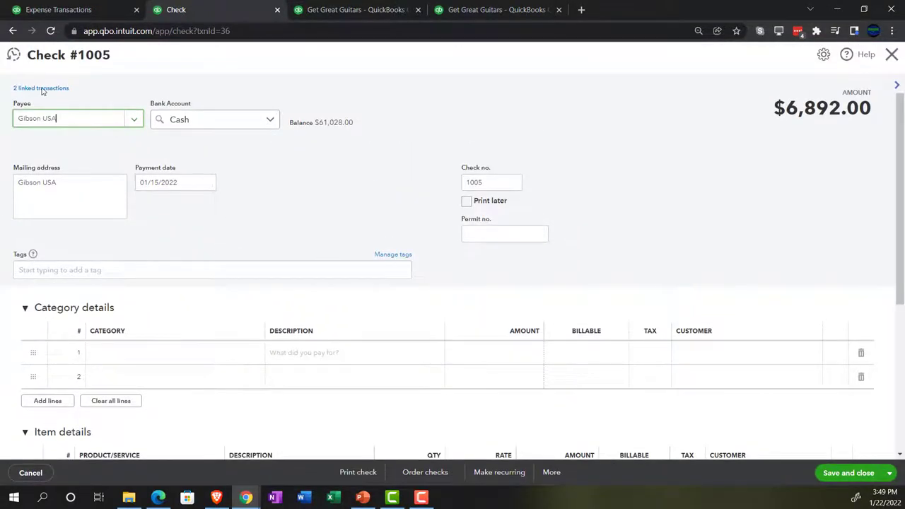
left_click(43, 89)
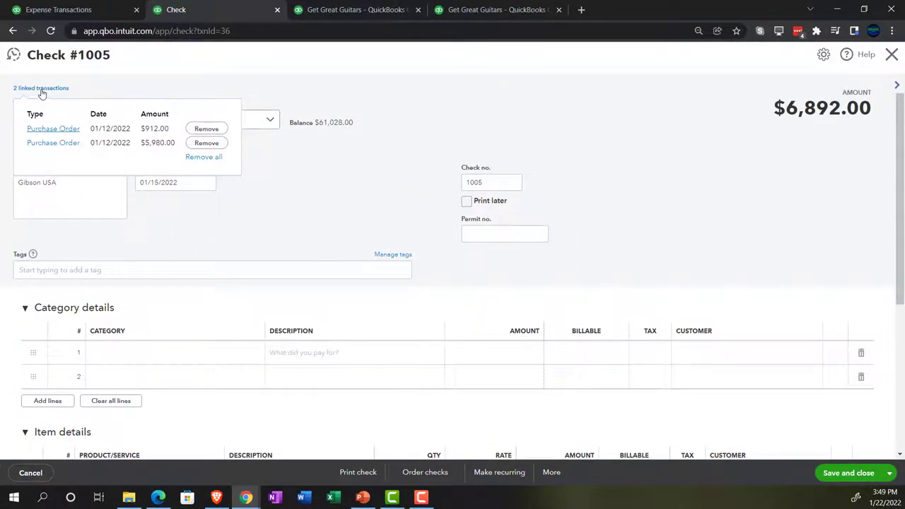
left_click(48, 129)
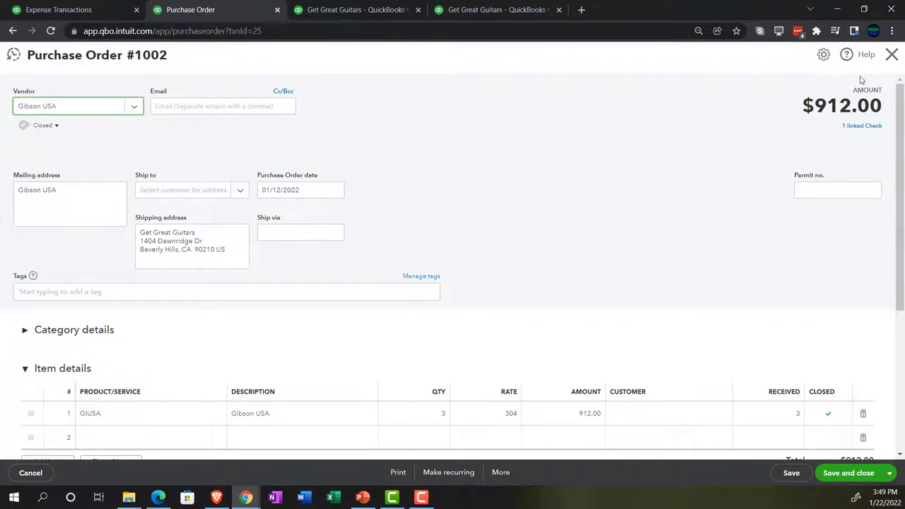
left_click(892, 55)
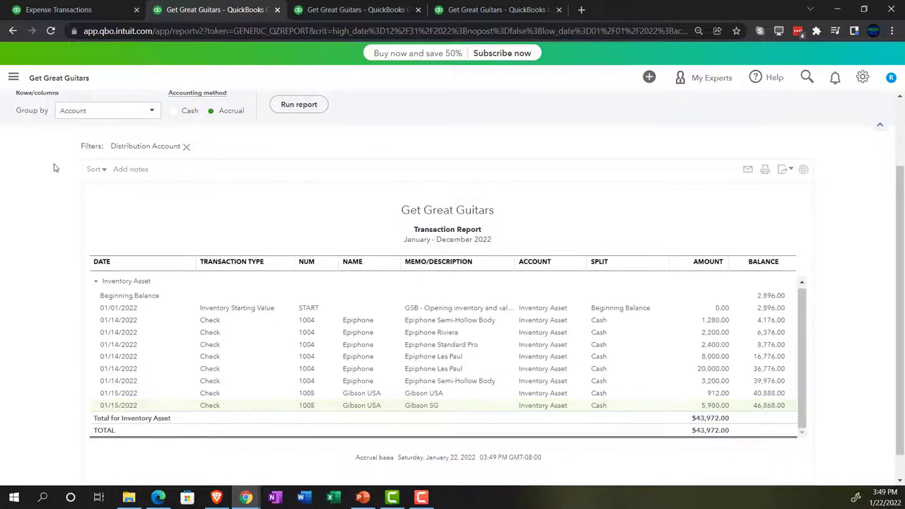
left_click(75, 134)
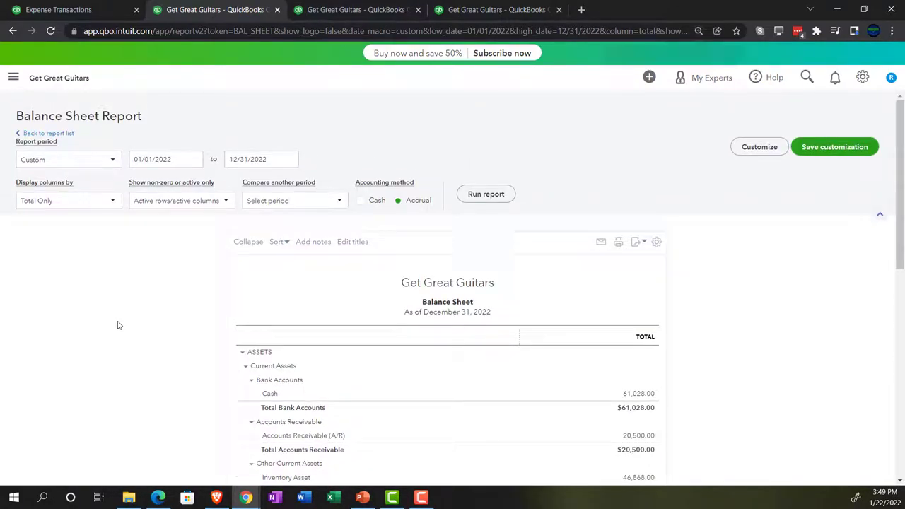
Rerun the Inventory Valuation Summary in the third browser tab and examine the item quantities and asset values
key("ctrl+plus")
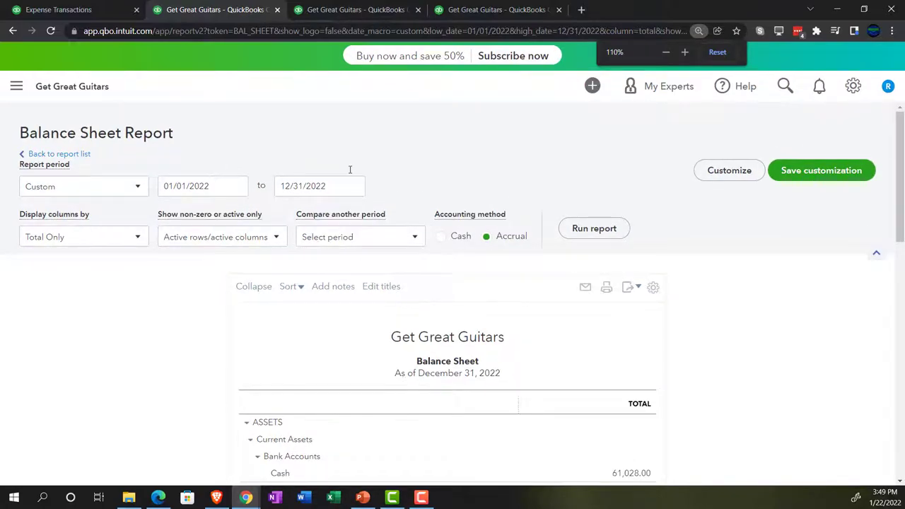
left_click(367, 7)
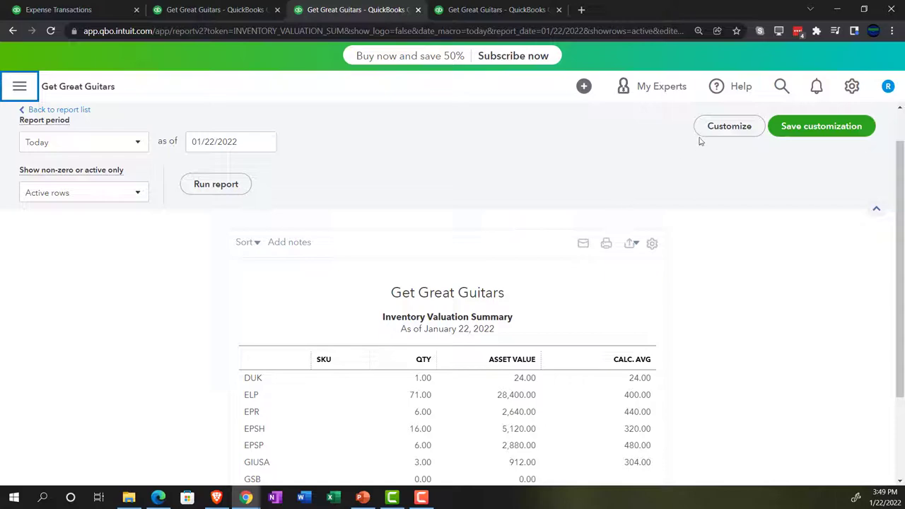
left_click(217, 228)
scroll(192, 374, "down", 2)
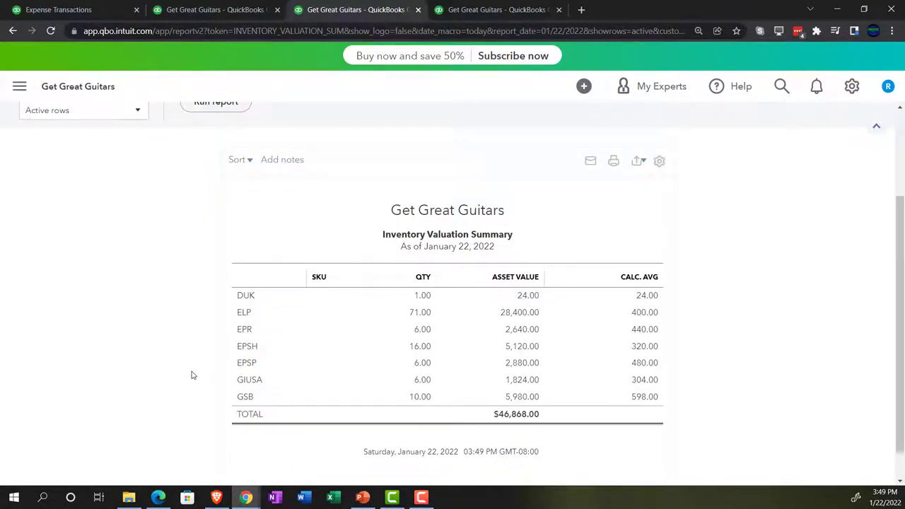
Compare the Inventory Valuation Summary's total asset value with Inventory Asset on the Balance Sheet, and return to the Expense Transactions page
scroll(191, 375, "down", 1)
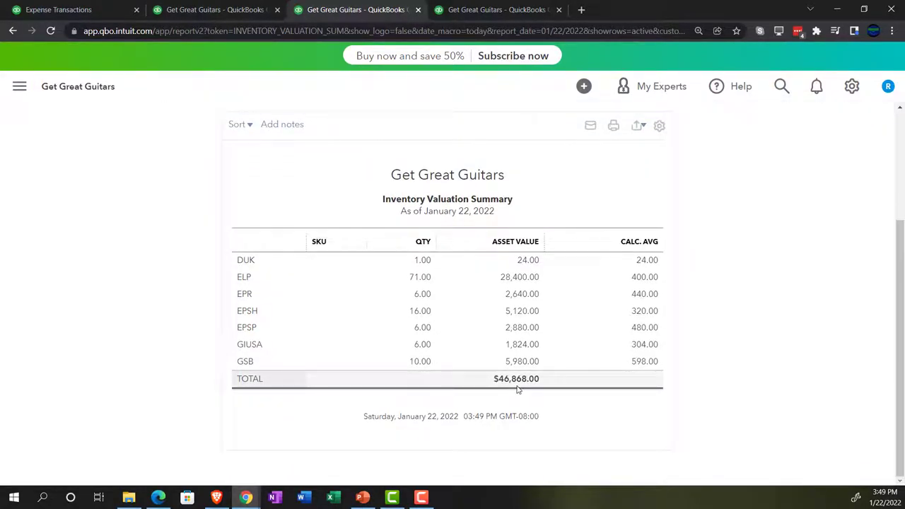
left_click(225, 9)
scroll(170, 313, "down", 4)
key("ctrl+plus")
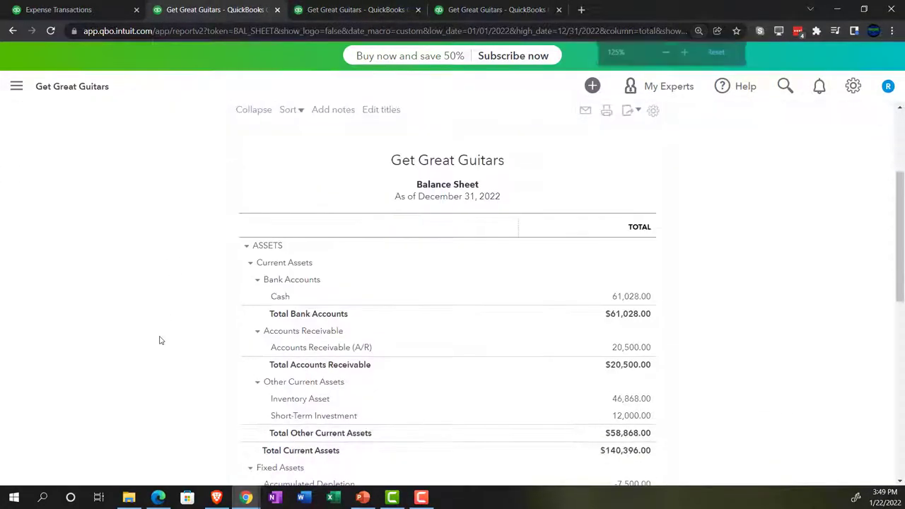
scroll(161, 341, "down", 2)
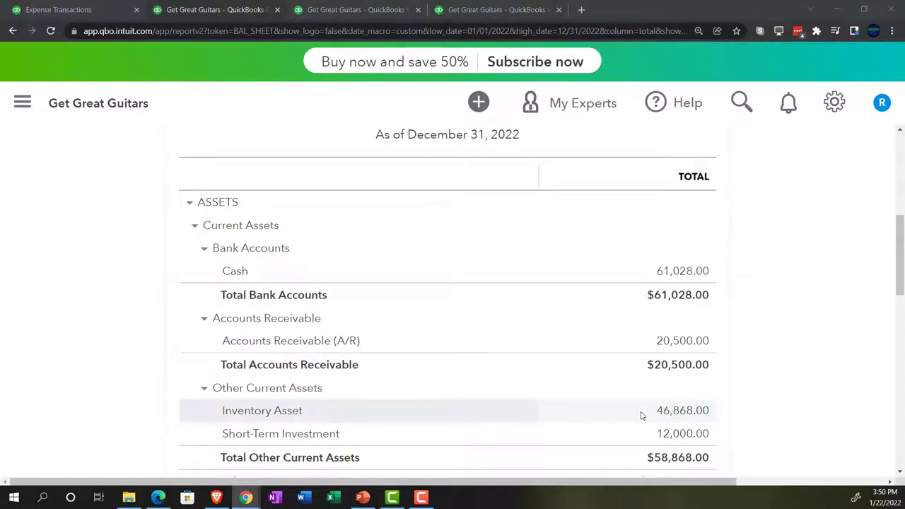
left_click(80, 10)
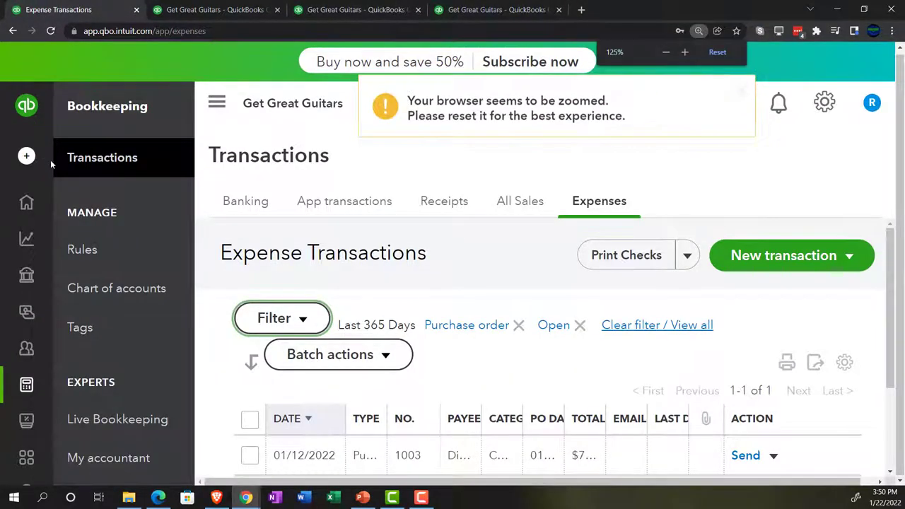
key("ctrl+minus")
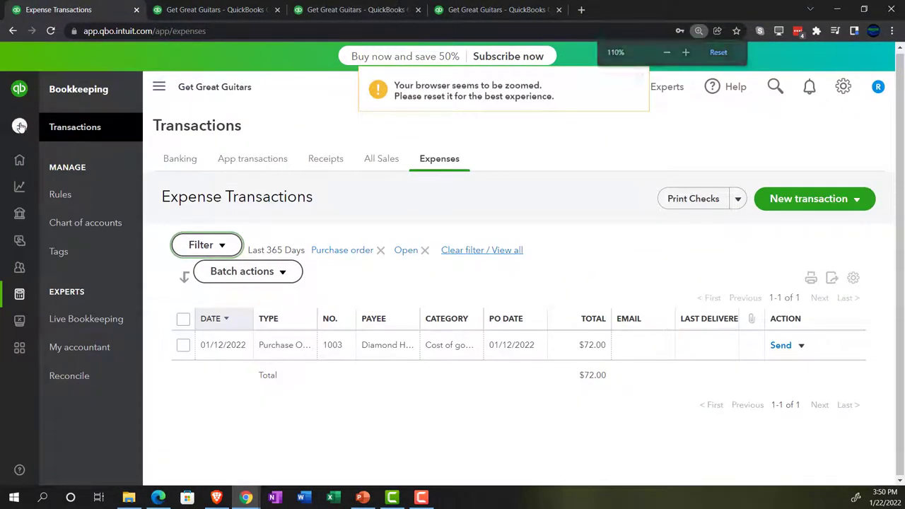
left_click(20, 126)
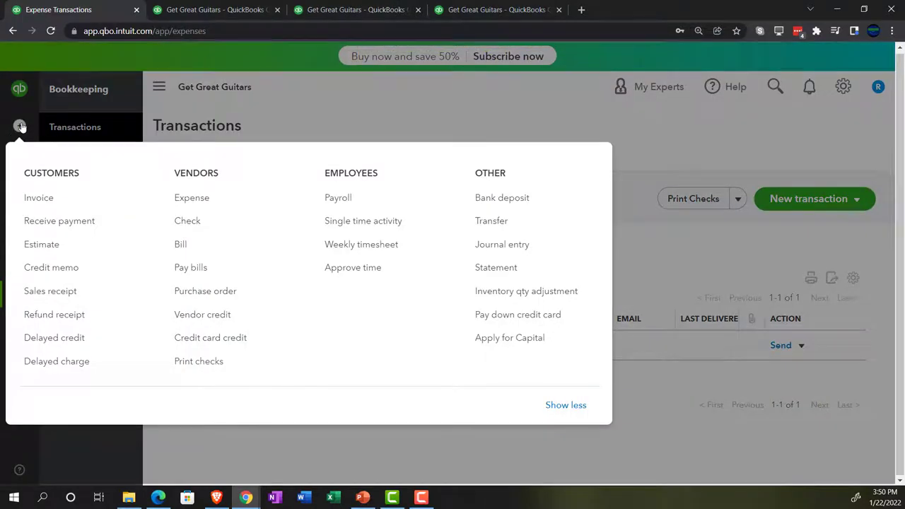
left_click(198, 293)
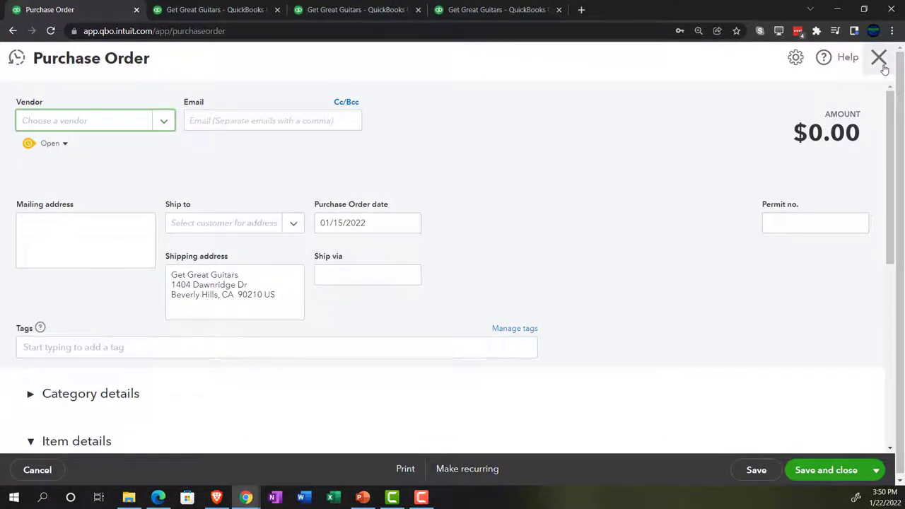
left_click(878, 60)
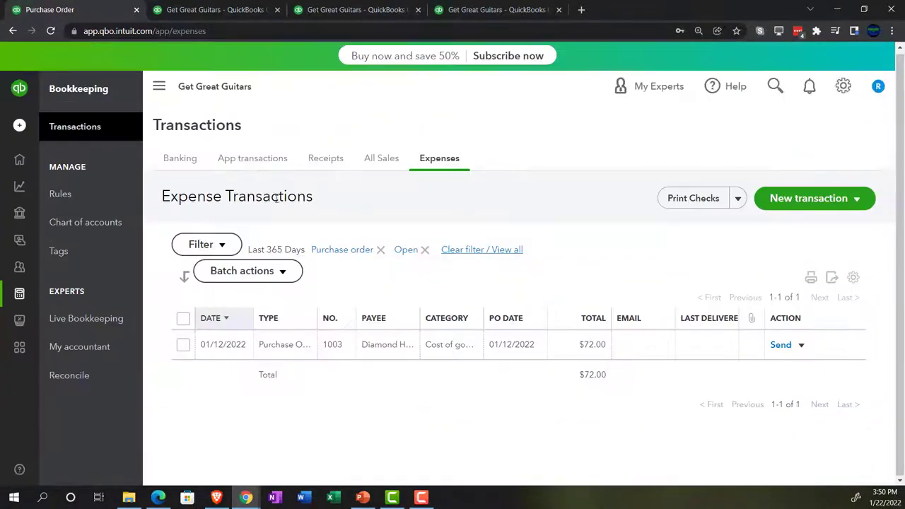
Start a new check with Diamond Head as the payee
left_click(20, 134)
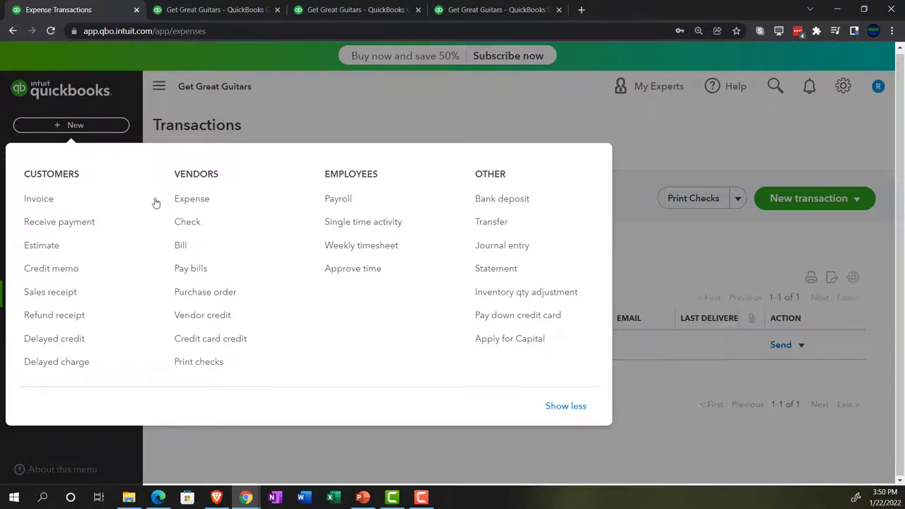
left_click(187, 224)
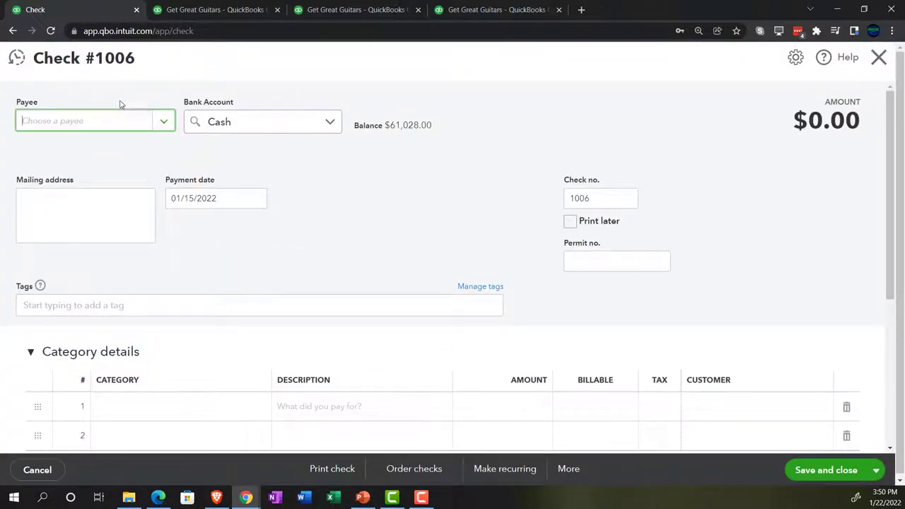
left_click(82, 122)
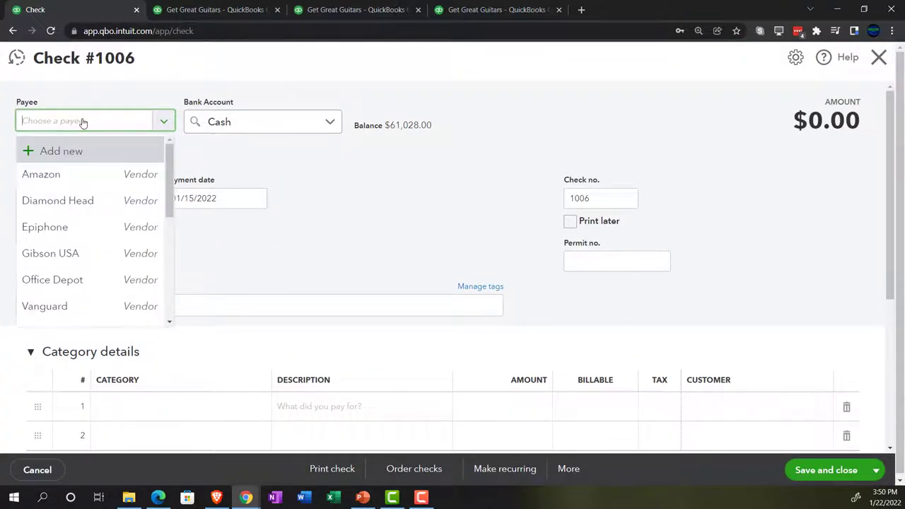
type("m")
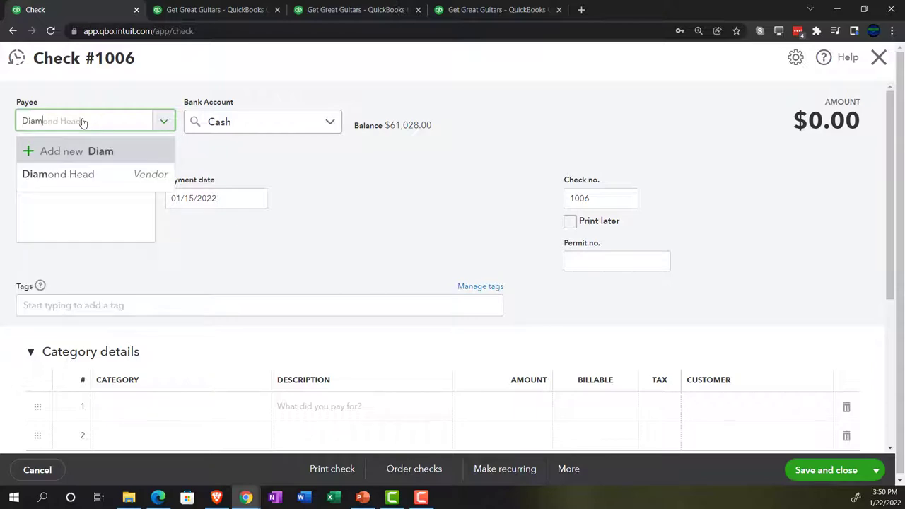
key("Down")
key("Down")
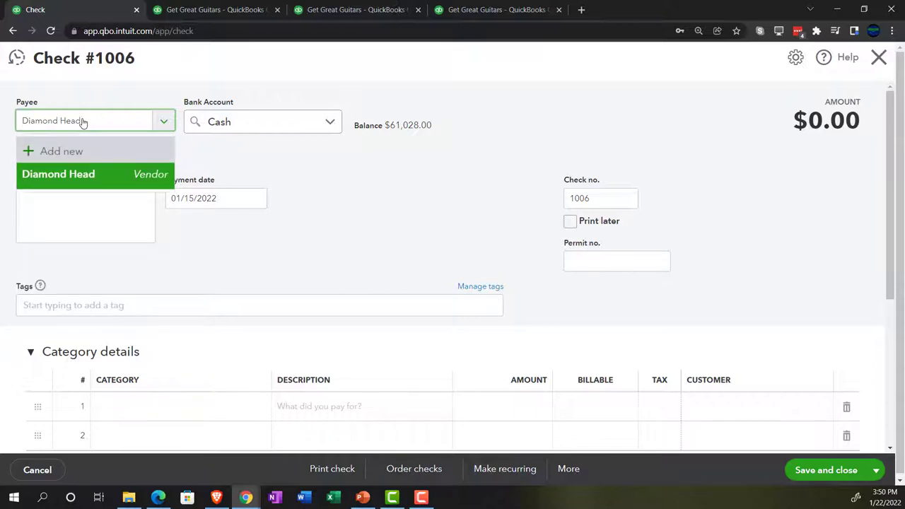
key("Tab")
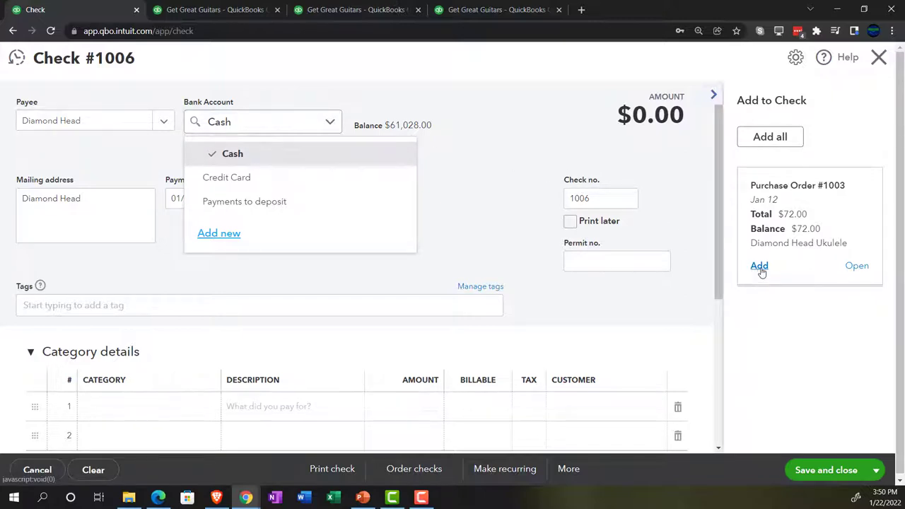
Add purchase order #1003 to the Diamond Head check, keep Cash as its bank account, and save and close it
left_click(759, 266)
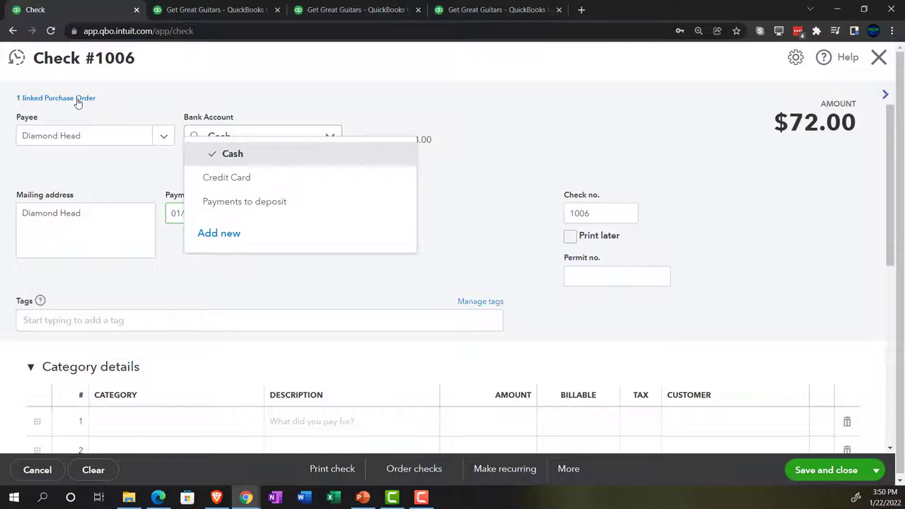
left_click(259, 156)
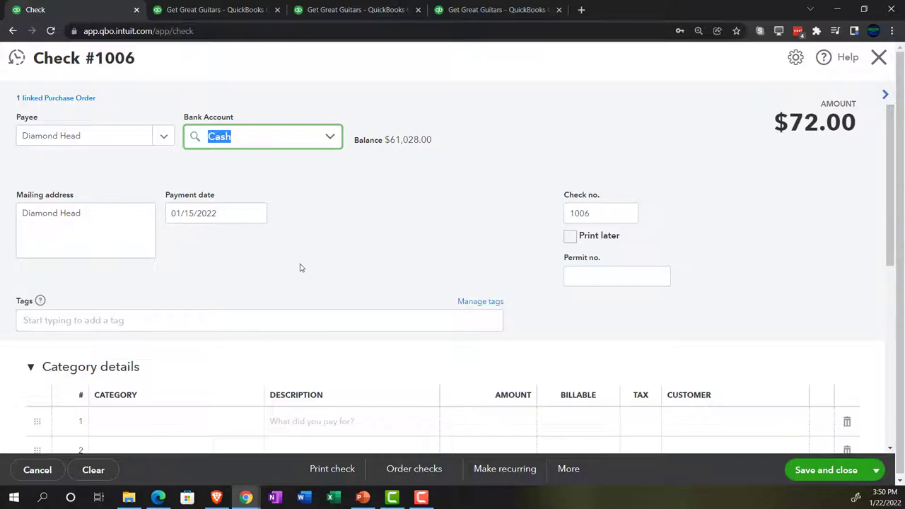
scroll(300, 267, "down", 5)
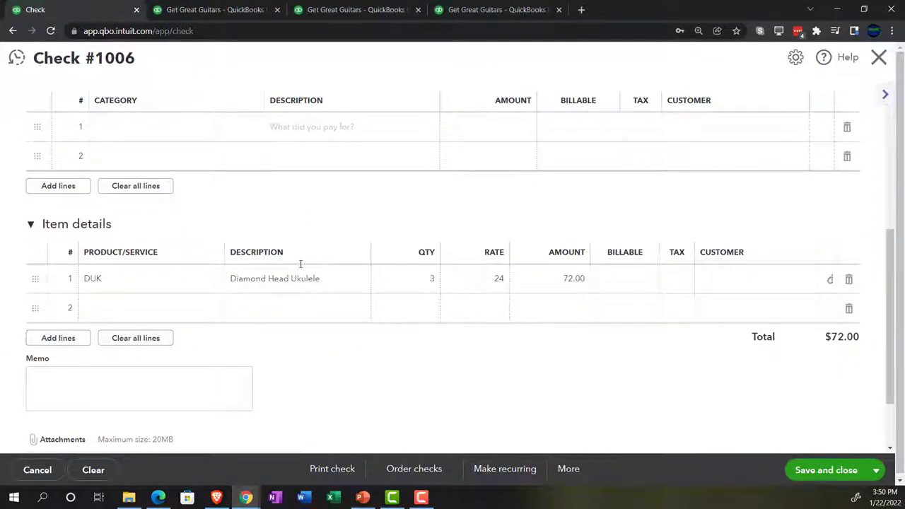
key("ctrl+minus")
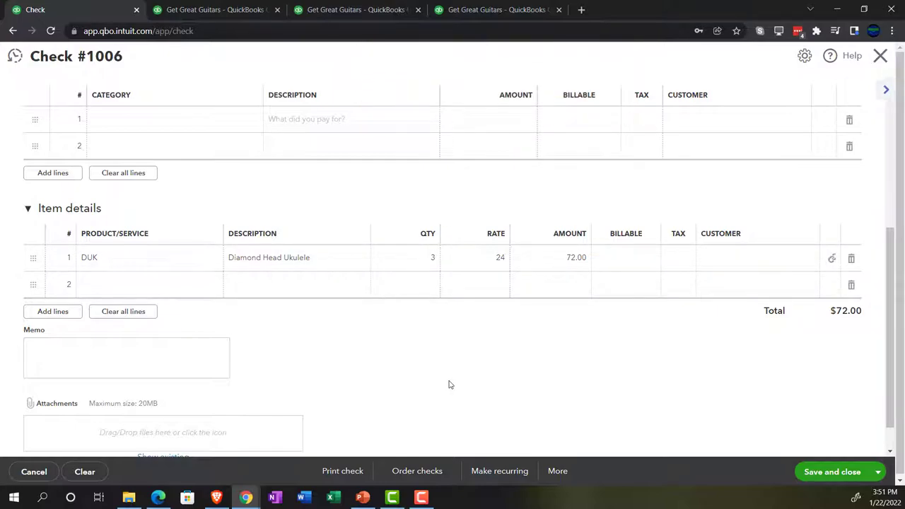
key("ctrl+plus")
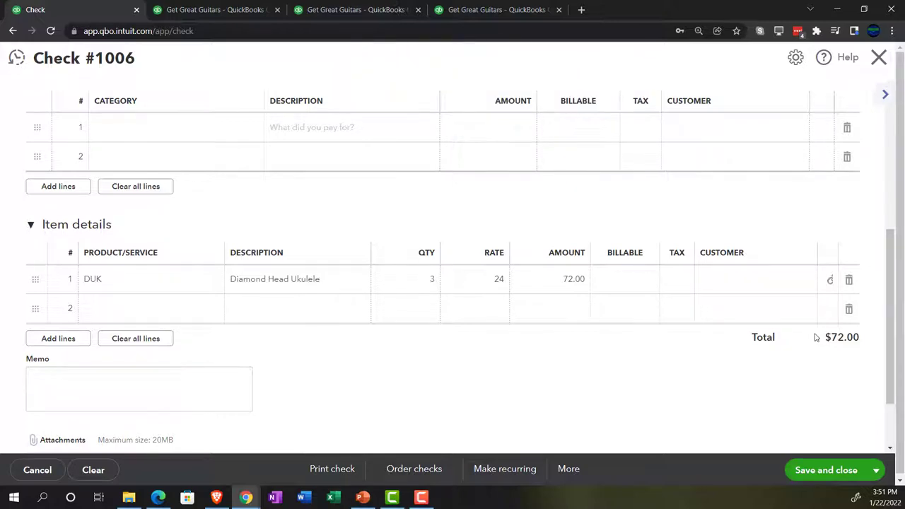
left_click(832, 469)
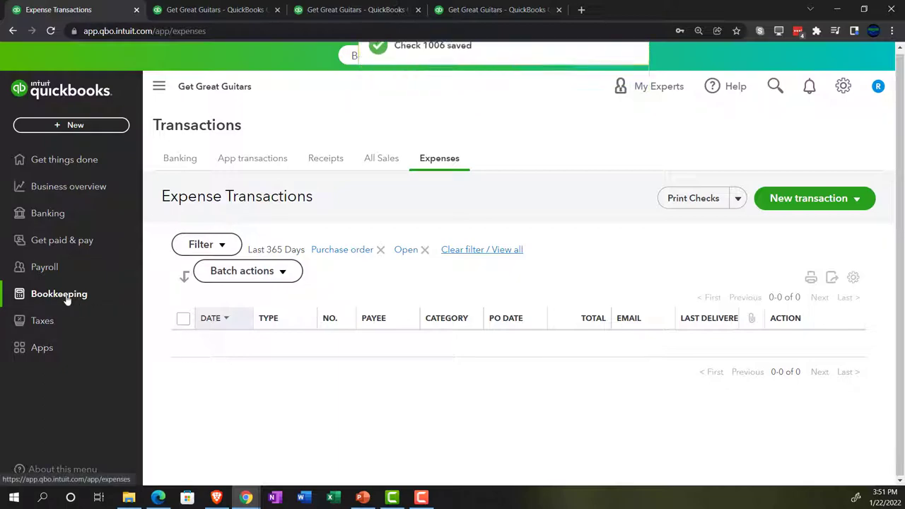
Open Diamond Head from the vendor list and examine its check and purchase order in the transaction list
left_click(51, 244)
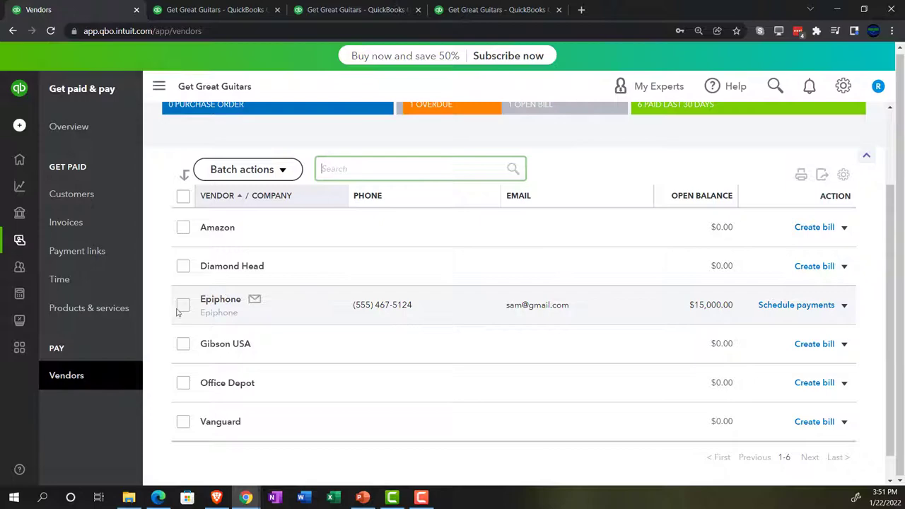
left_click(85, 376)
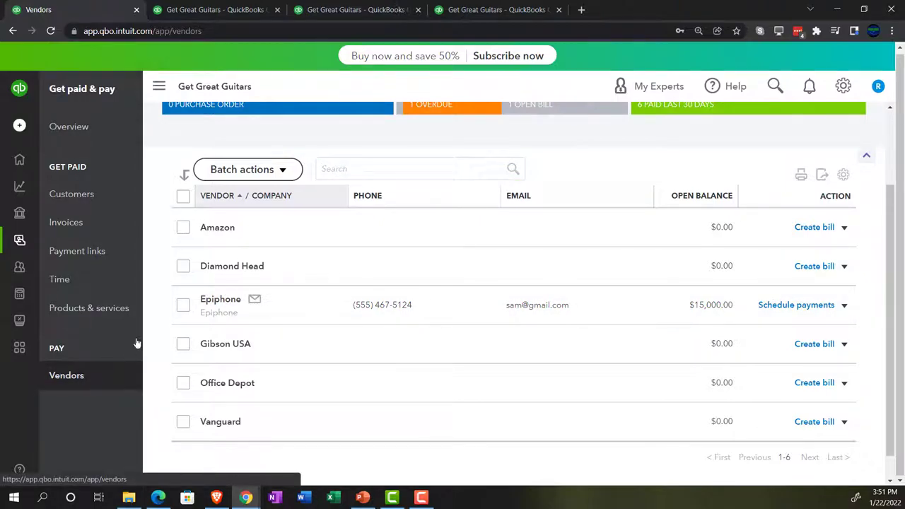
left_click(228, 267)
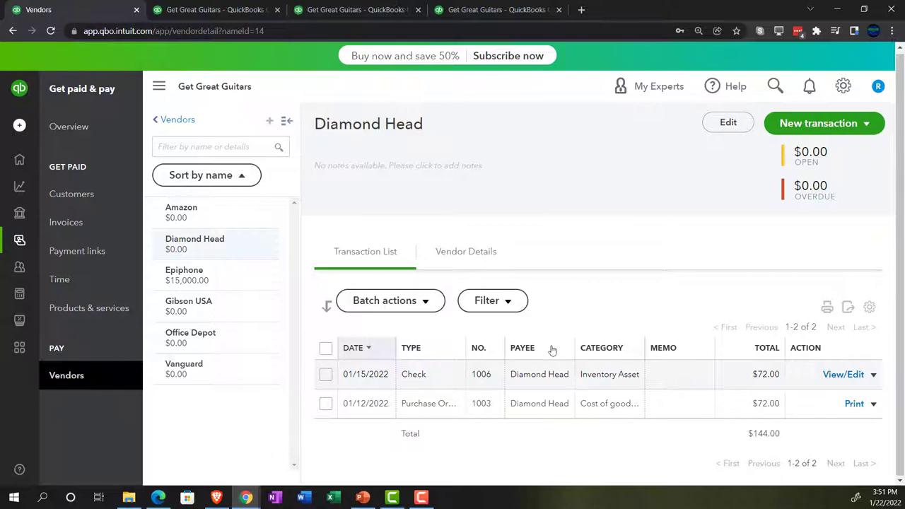
Open the Cash transaction detail from the Balance Sheet, examine the Diamond Head check entry, and return to the Balance Sheet
left_click(238, 10)
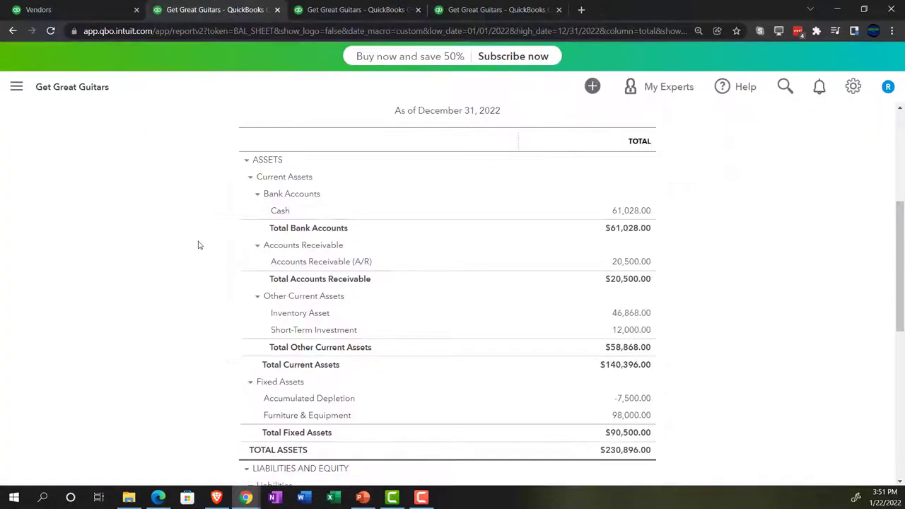
key("ctrl+plus")
key("ctrl+plus")
key("ctrl+plus")
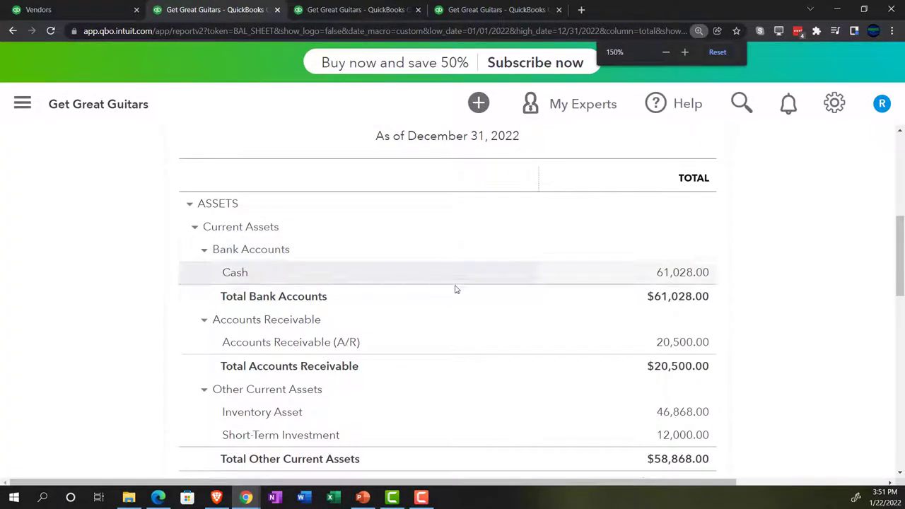
left_click(675, 277)
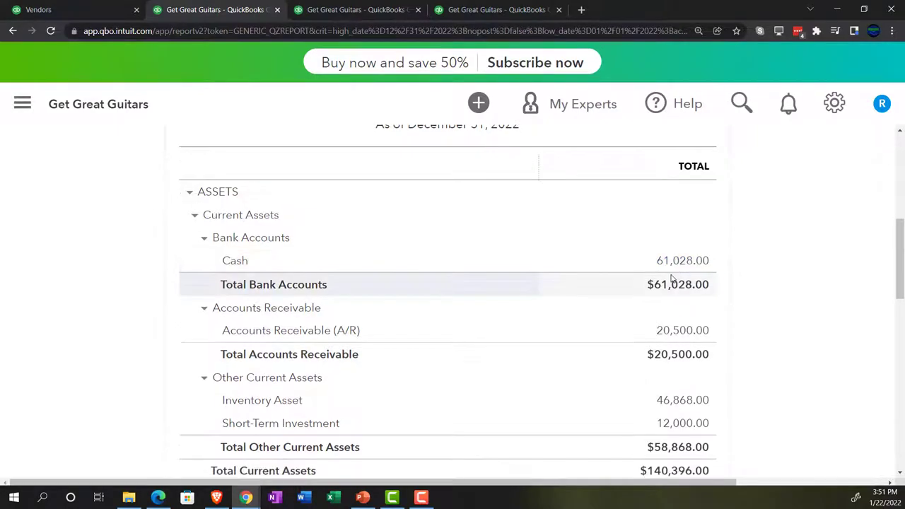
key("ctrl+minus")
key("ctrl+minus")
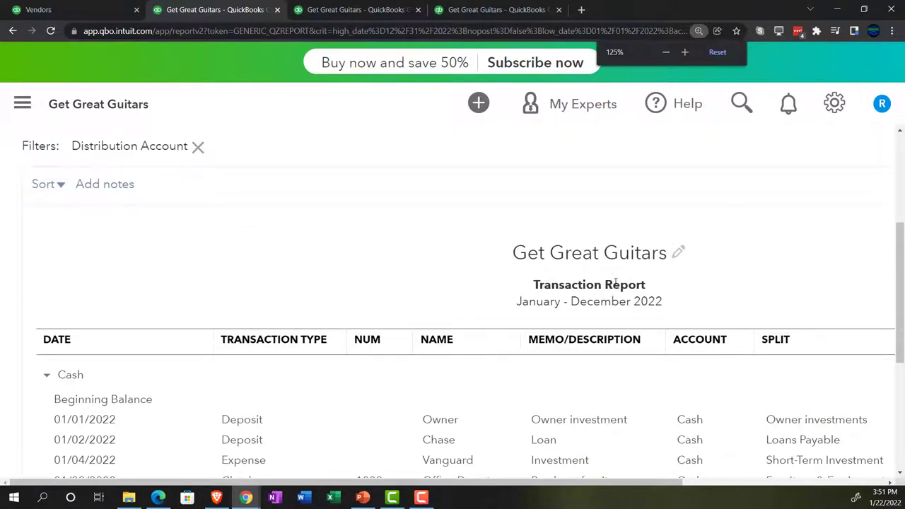
key("ctrl+minus")
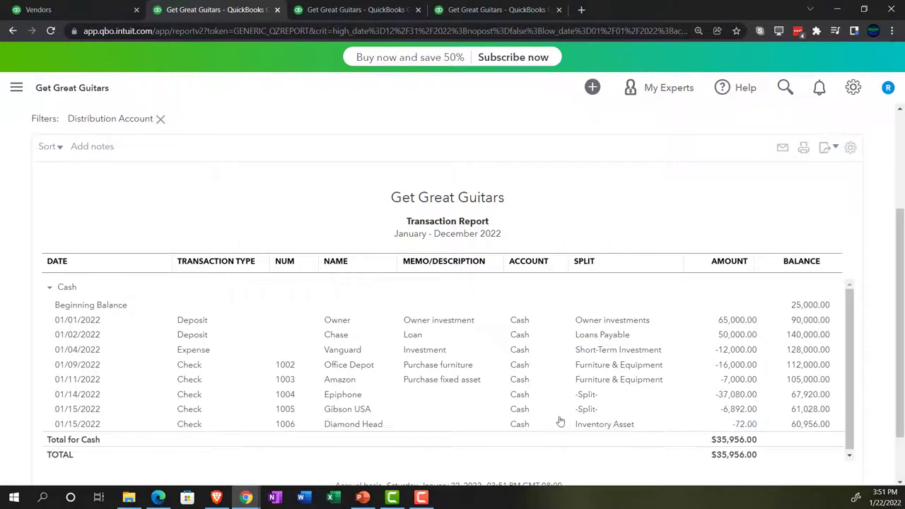
scroll(236, 355, "up", 1)
scroll(237, 356, "up", 2)
left_click(97, 156)
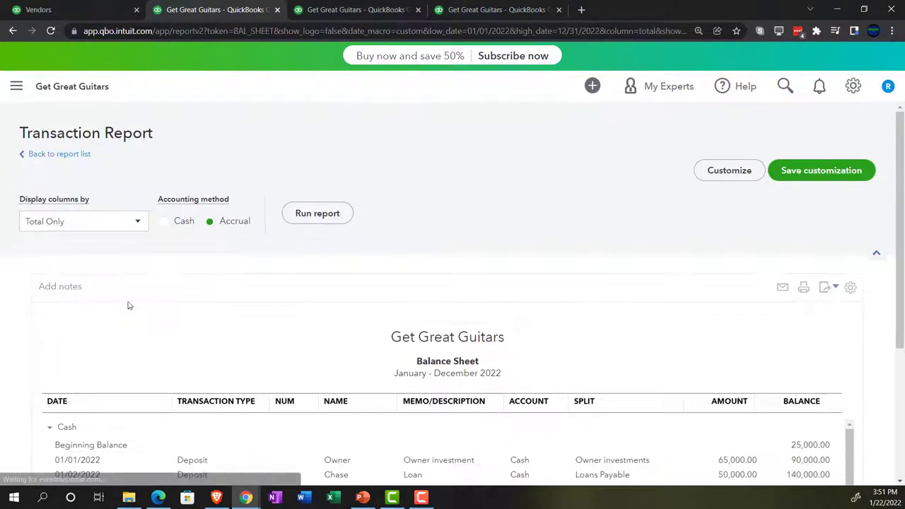
Open the Inventory Asset transaction detail from the Balance Sheet and examine the Diamond Head Ukulele check line
scroll(131, 321, "down", 4)
key("ctrl+plus")
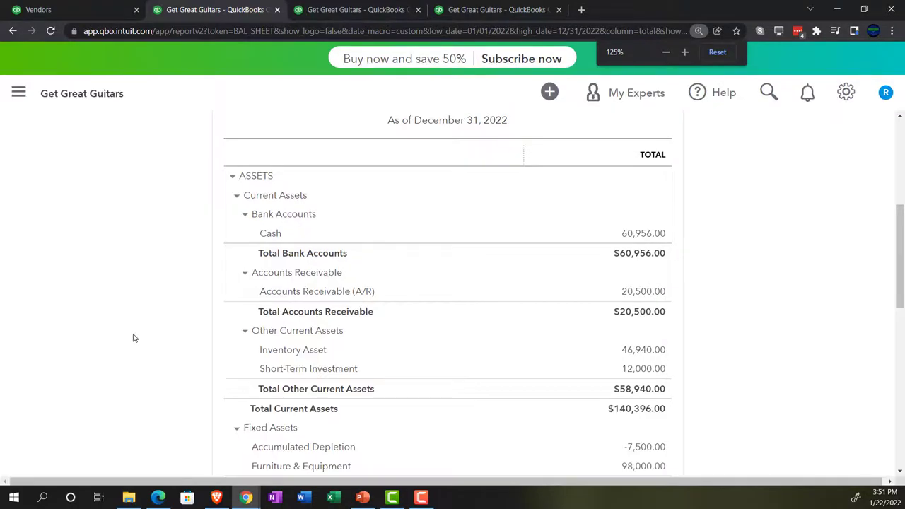
scroll(134, 338, "down", 1)
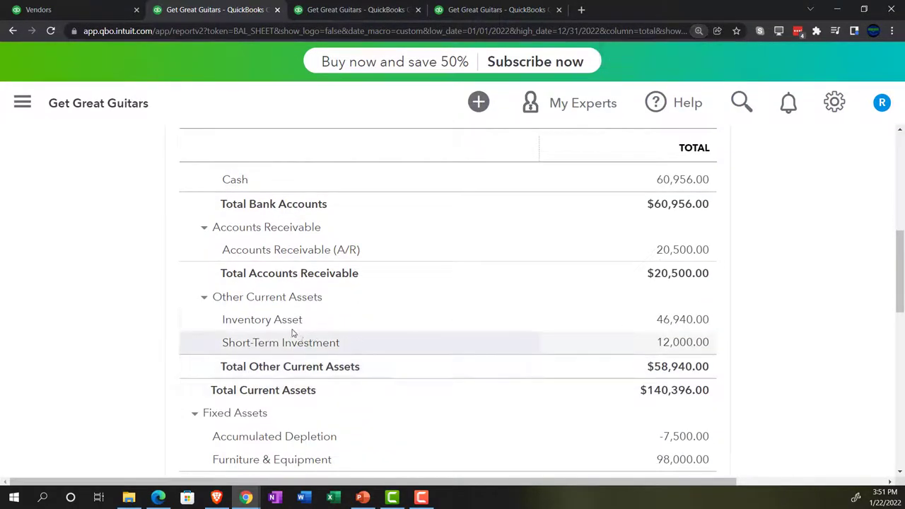
left_click(677, 325)
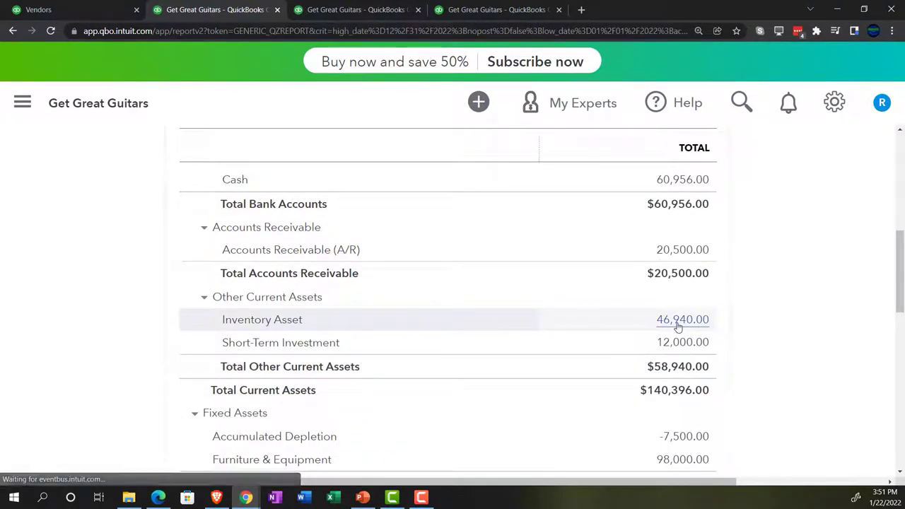
scroll(677, 328, "down", 3)
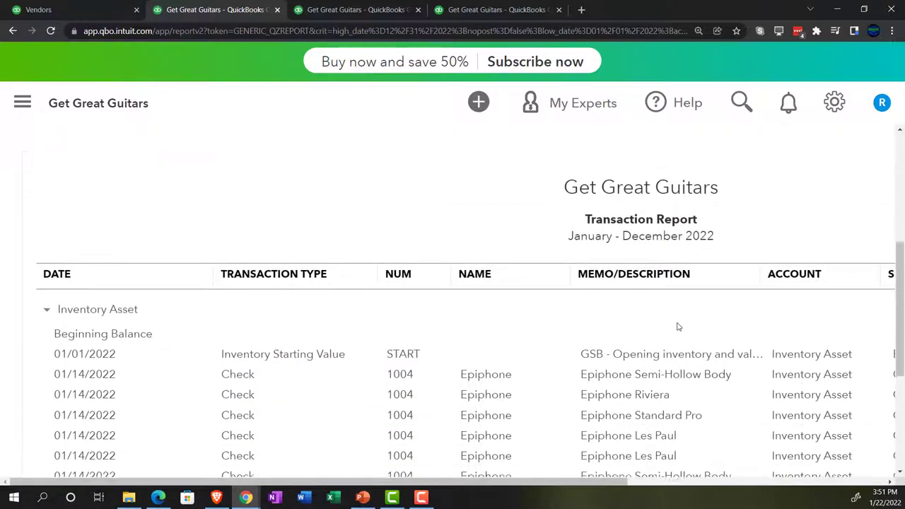
key("ctrl+minus")
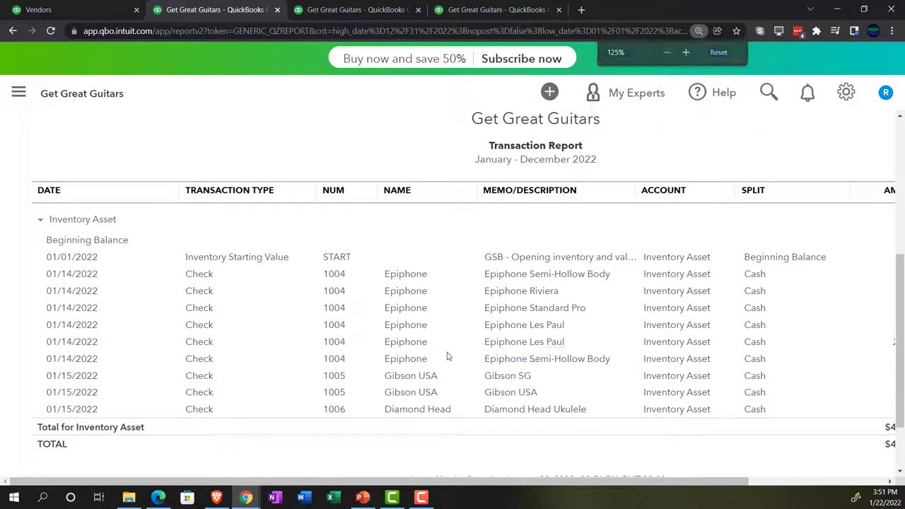
key("ctrl+minus")
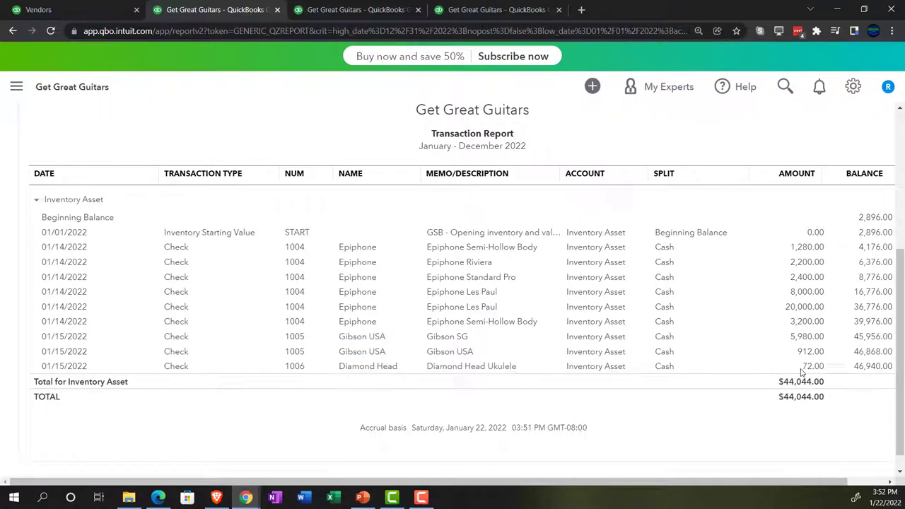
Return from the transaction detail to the Balance Sheet and examine its Inventory Asset balance
scroll(147, 385, "up", 4)
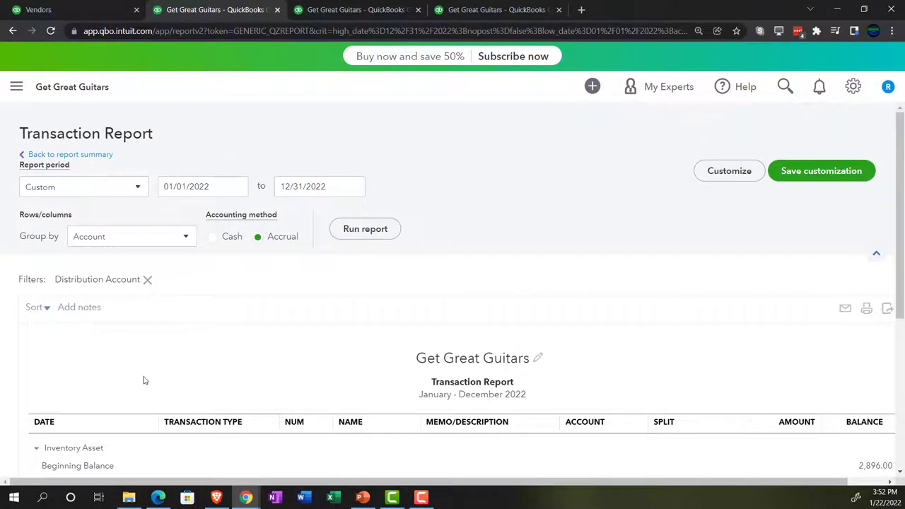
left_click(91, 155)
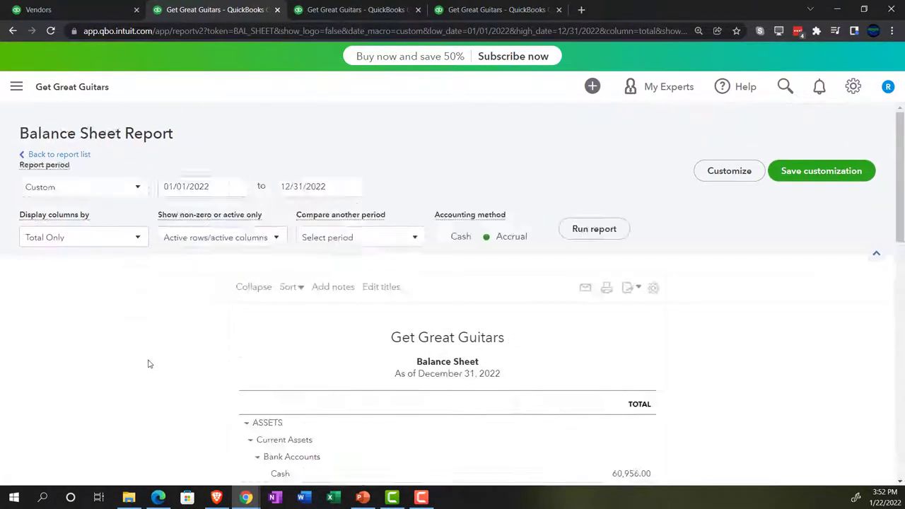
scroll(149, 363, "down", 4)
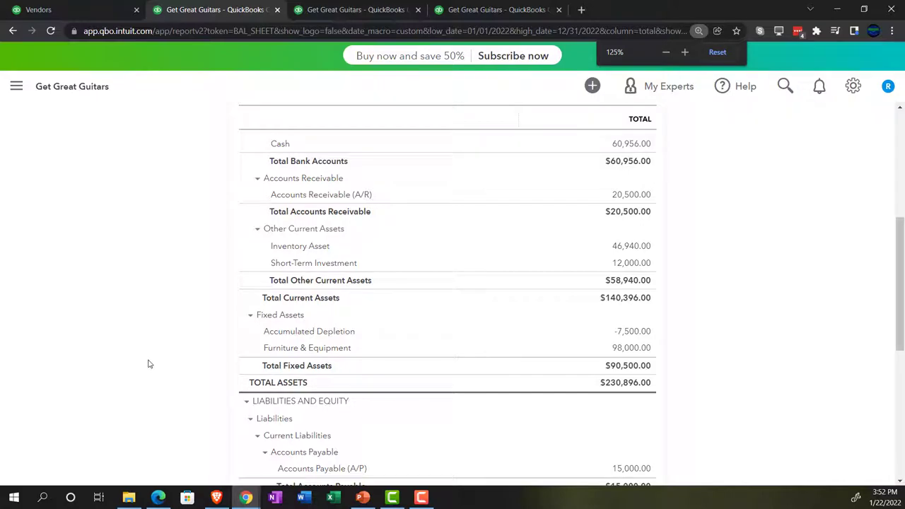
key("ctrl+plus")
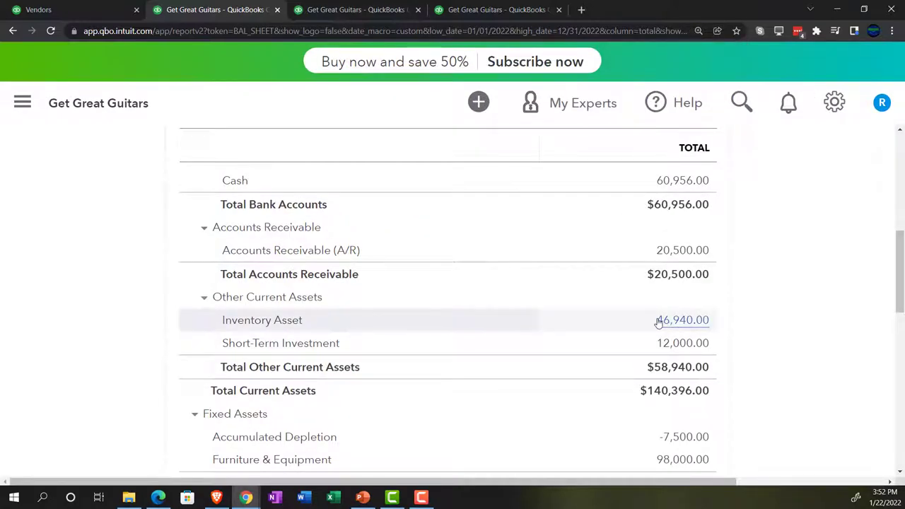
Rerun the Inventory Valuation Summary as of 01/22/2022 and compare its total asset value with the Balance Sheet's Inventory Asset balance
left_click(353, 9)
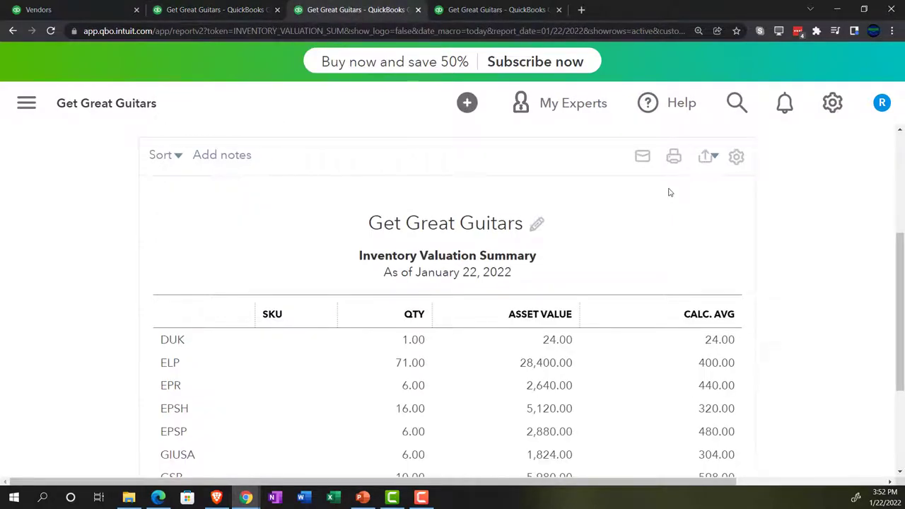
scroll(615, 223, "up", 3)
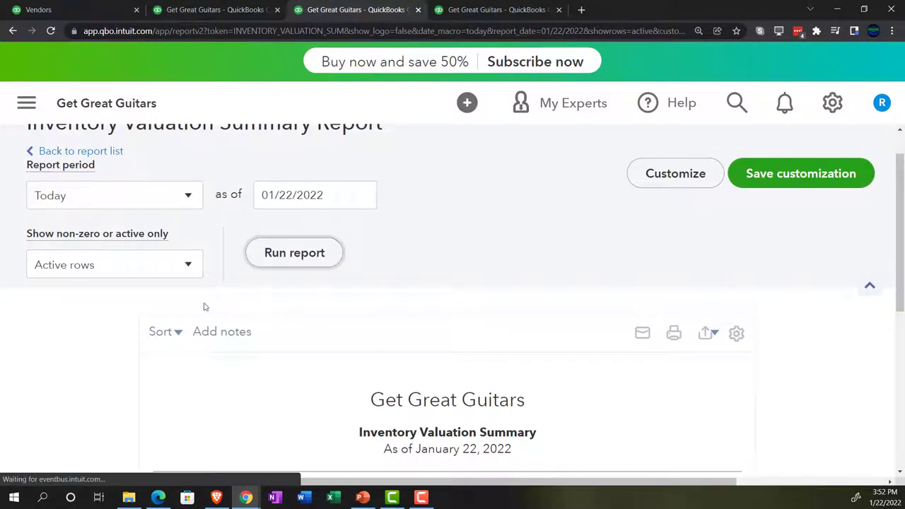
scroll(205, 307, "down", 5)
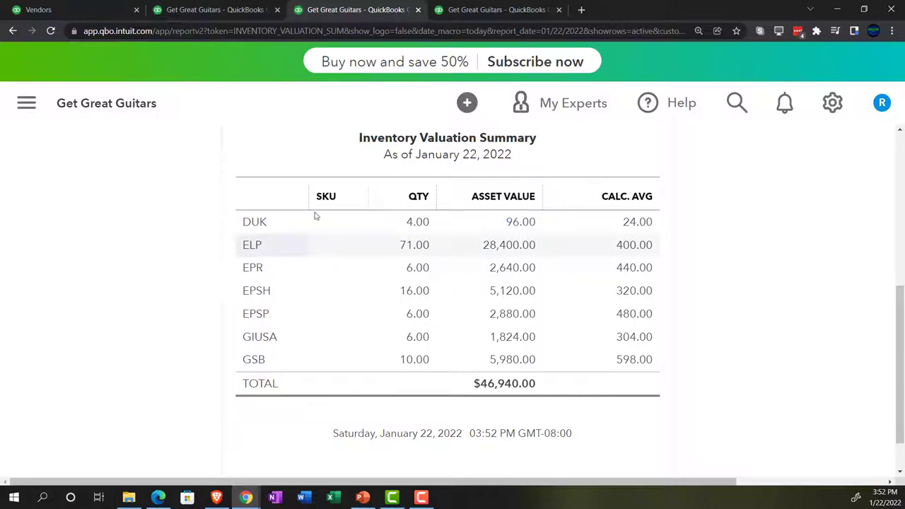
Rerun the Trial Balance for 01/01/2022 to 12/31/2022 and examine its account balances and debit and credit totals
left_click(476, 11)
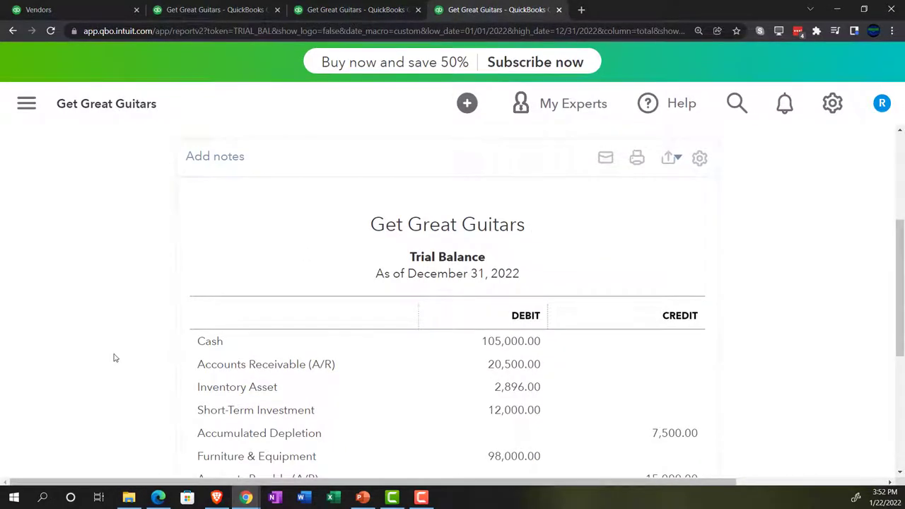
scroll(105, 339, "down", 1)
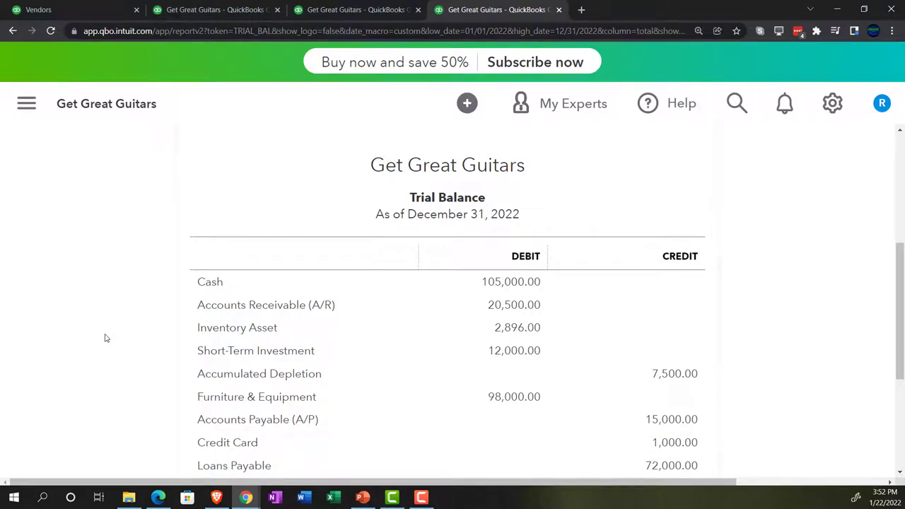
scroll(104, 338, "up", 3)
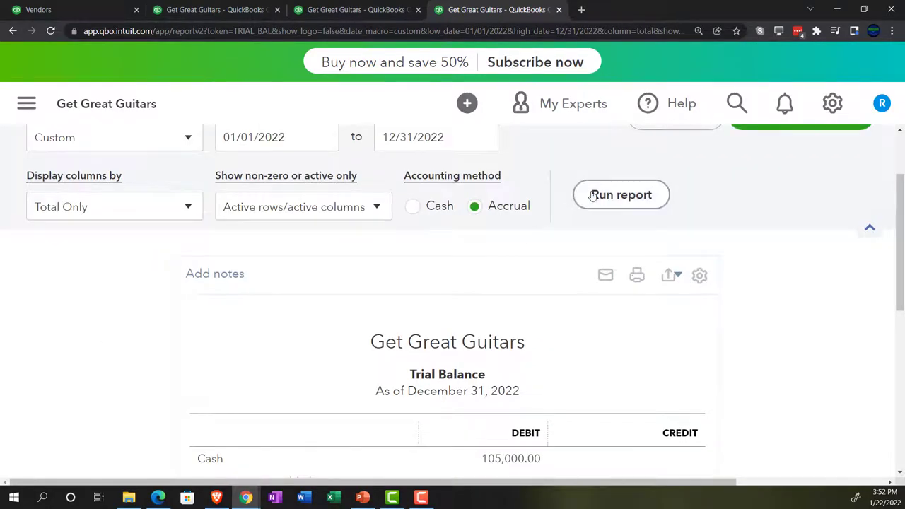
scroll(117, 333, "down", 4)
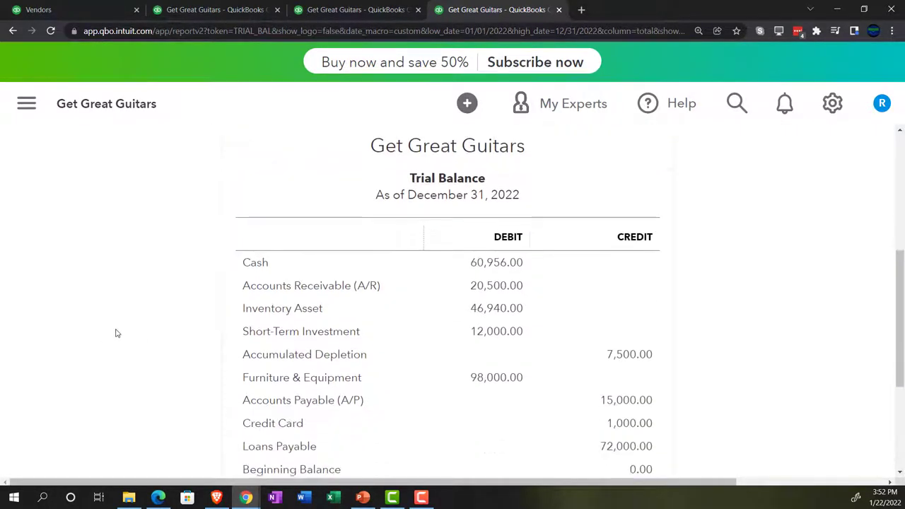
scroll(119, 332, "down", 2)
scroll(172, 304, "up", 2)
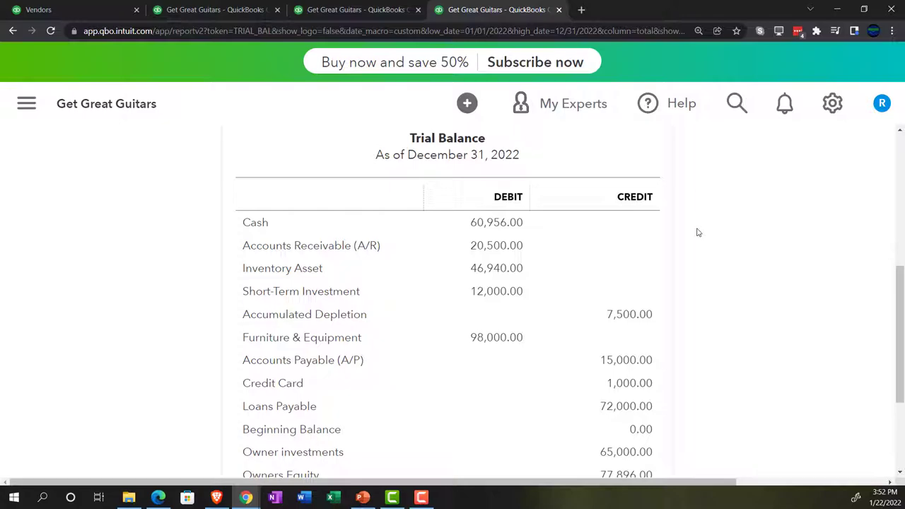
scroll(698, 231, "down", 3)
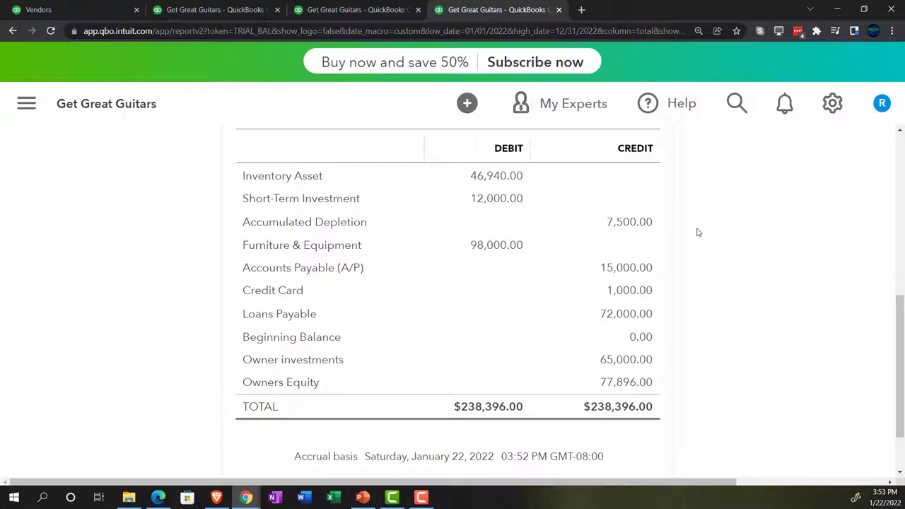
scroll(698, 232, "up", 3)
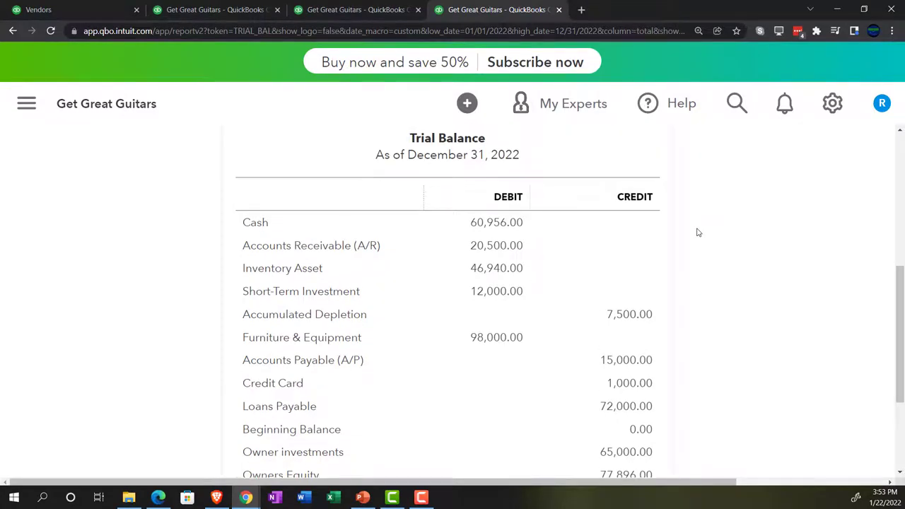